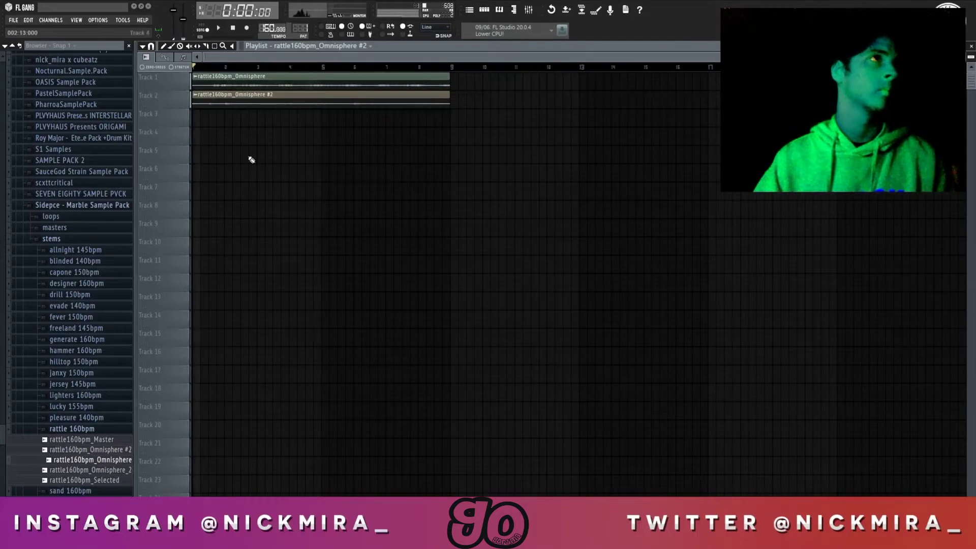
Place the rattle160bpm_Omnisphere_2 stem at the start of Track 3 and a Pattern 1 clip spanning eight bars on Track 4
drag(108, 469, 196, 113)
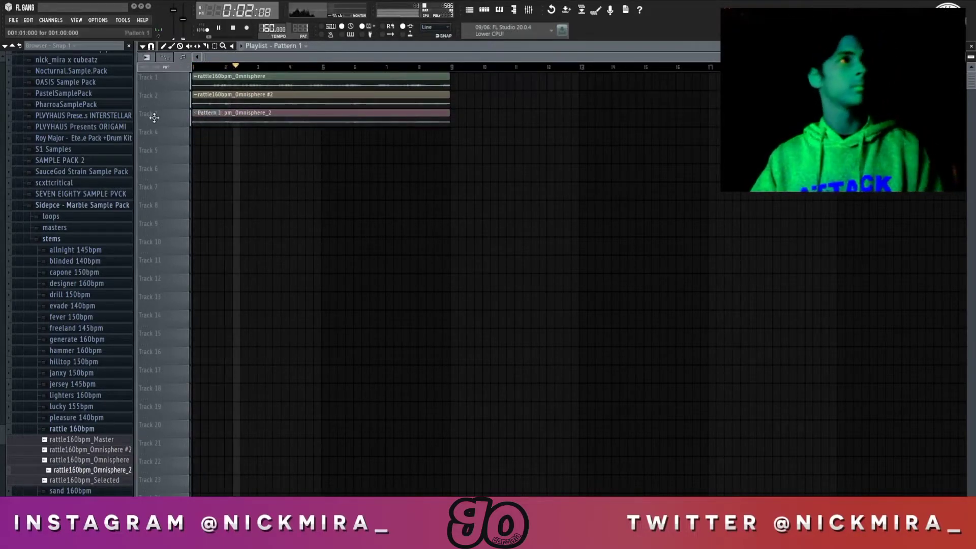
click(205, 138)
drag(224, 133, 450, 148)
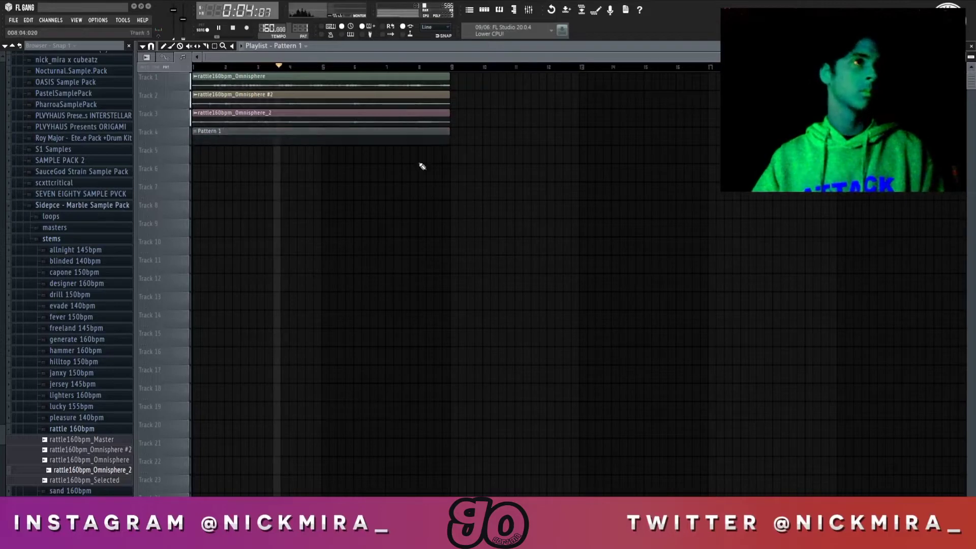
Collapse the open Sidepce - Marble Sample Pack folders and the Polo Boy Shawty - Drum Kit folder in the browser
click(97, 433)
click(68, 238)
click(71, 206)
click(2, 198)
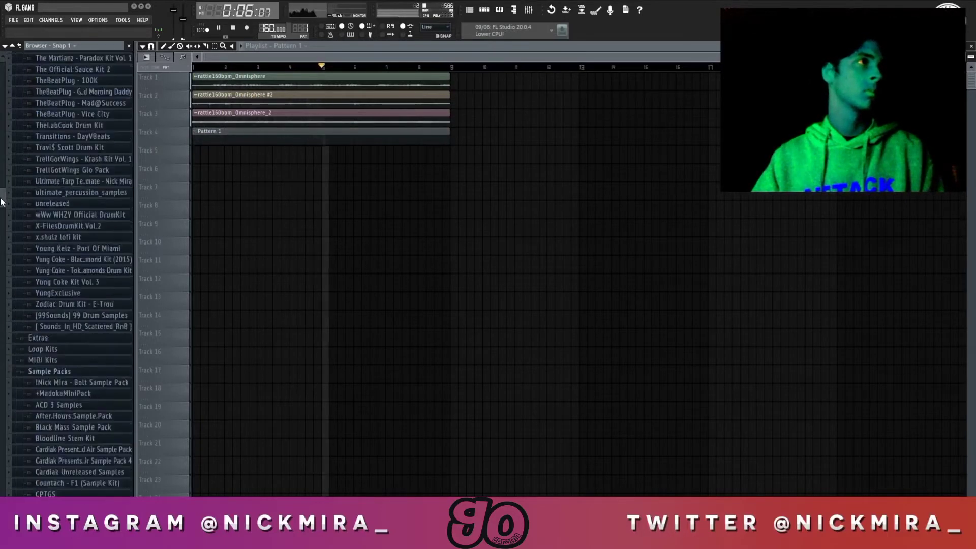
drag(2, 202, 1, 260)
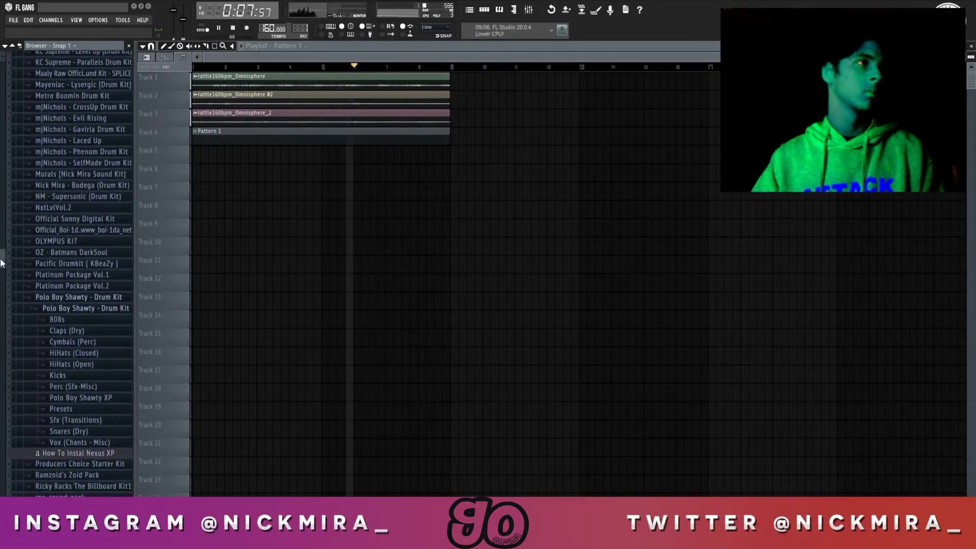
click(73, 310)
Find the DT Hitz - Stigma Drum Kit in the browser and expand its HiHats folder
scroll(71, 310, up, 6)
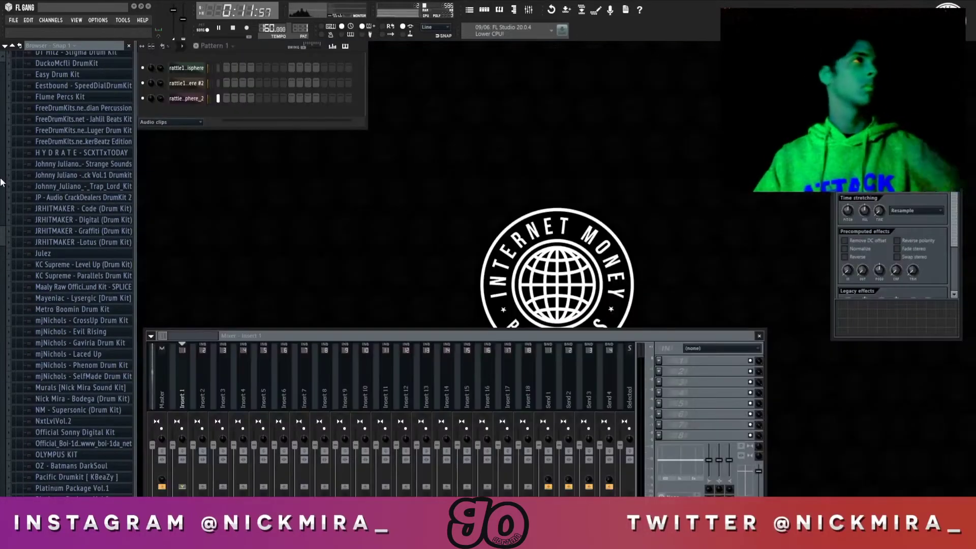
scroll(104, 297, up, 10)
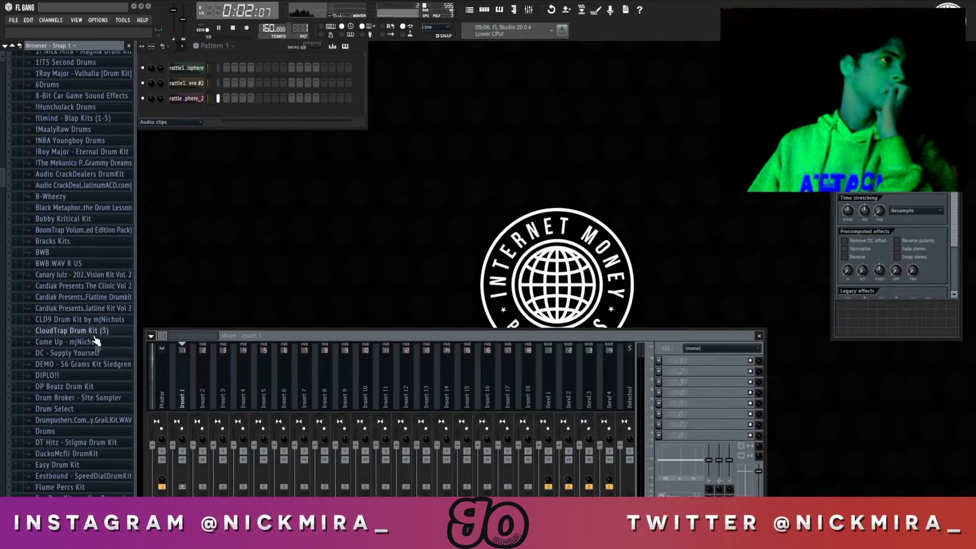
click(108, 443)
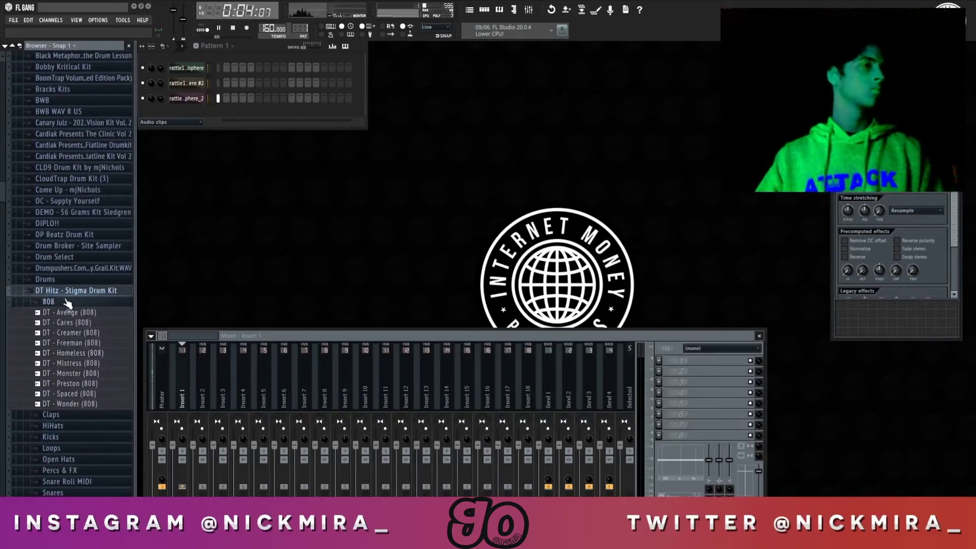
click(68, 304)
click(83, 325)
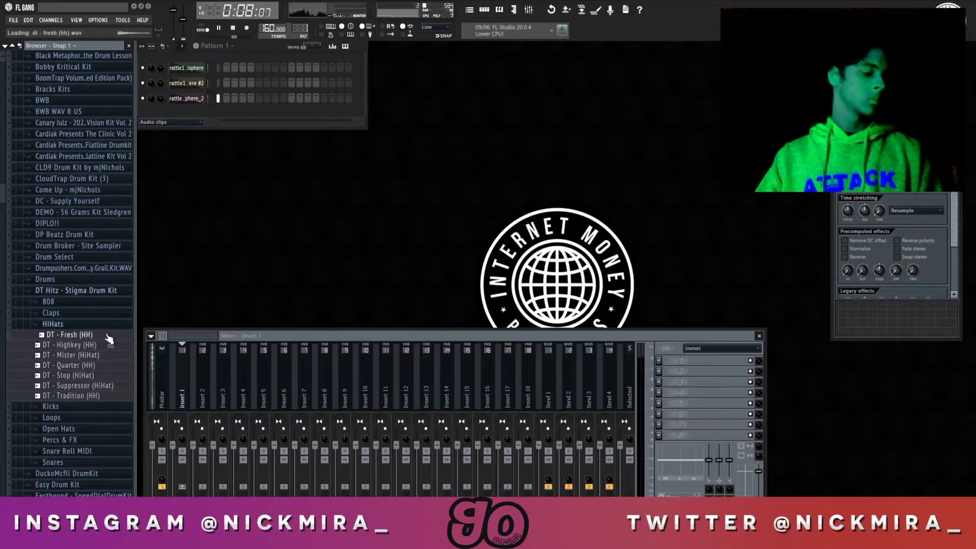
Load DT - Fresh (HH) as a new channel and fill it on every second step
drag(195, 123, 198, 118)
right_click(207, 113)
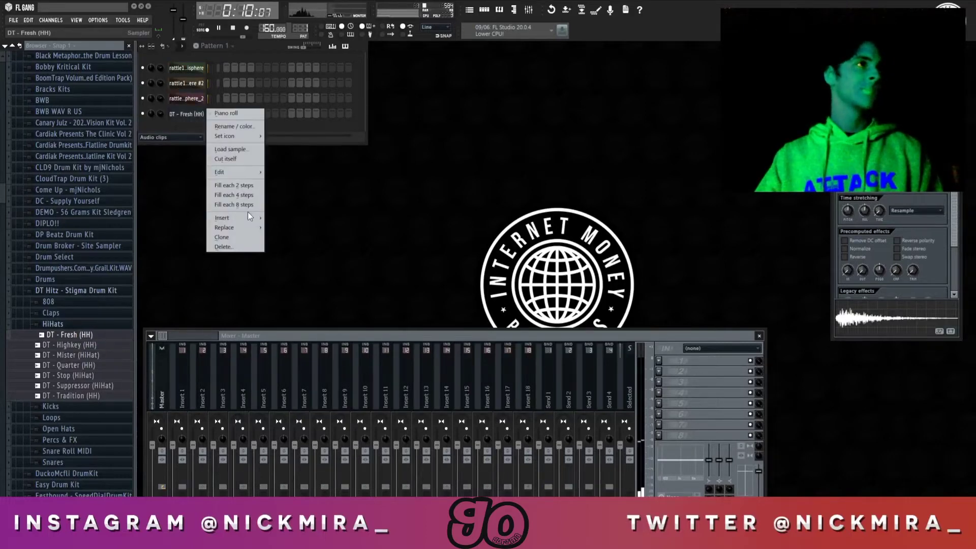
click(233, 185)
Repeat the hi-hat notes in the piano roll until they fill eight bars
right_click(207, 115)
click(235, 113)
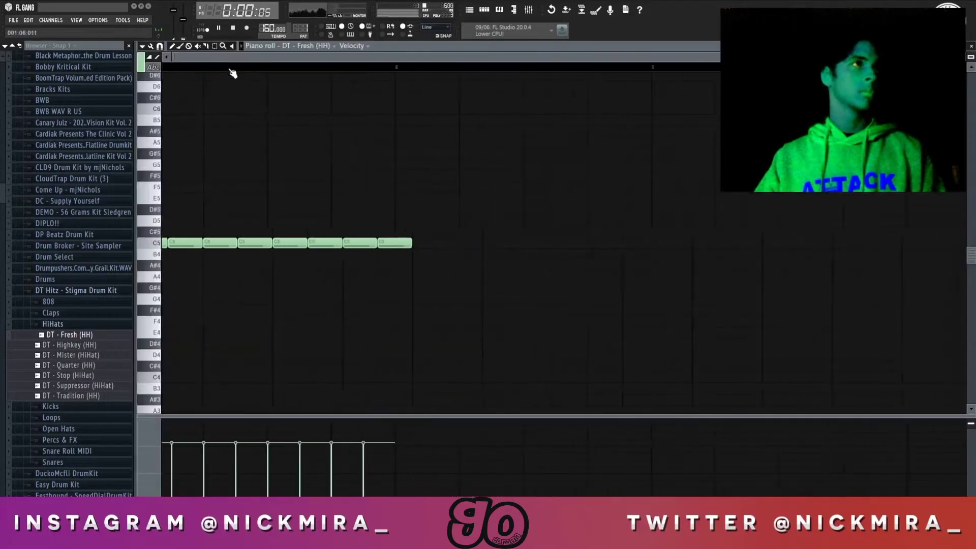
key(space)
key(ctrl+b)
key(ctrl+d)
key(ctrl+b)
key(ctrl+d)
key(ctrl+b)
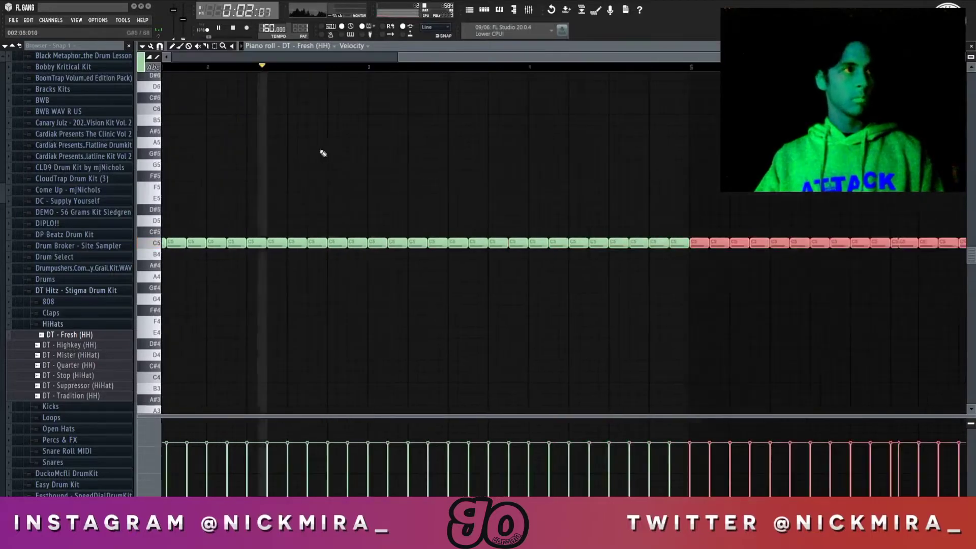
key(ctrl+d)
Replace the hi-hat channel's sample with DT - Highkey (HH) and expand the kit's Claps folder
key(Escape)
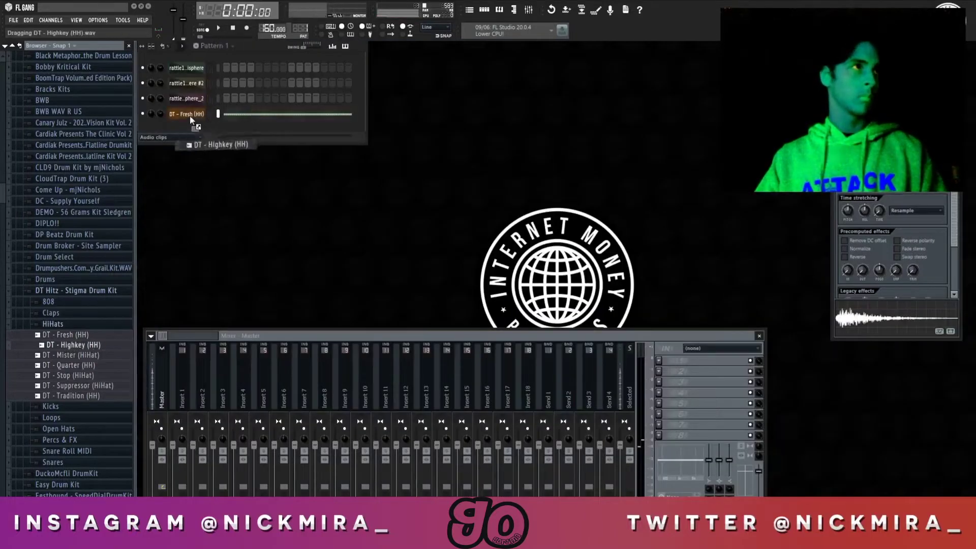
click(83, 315)
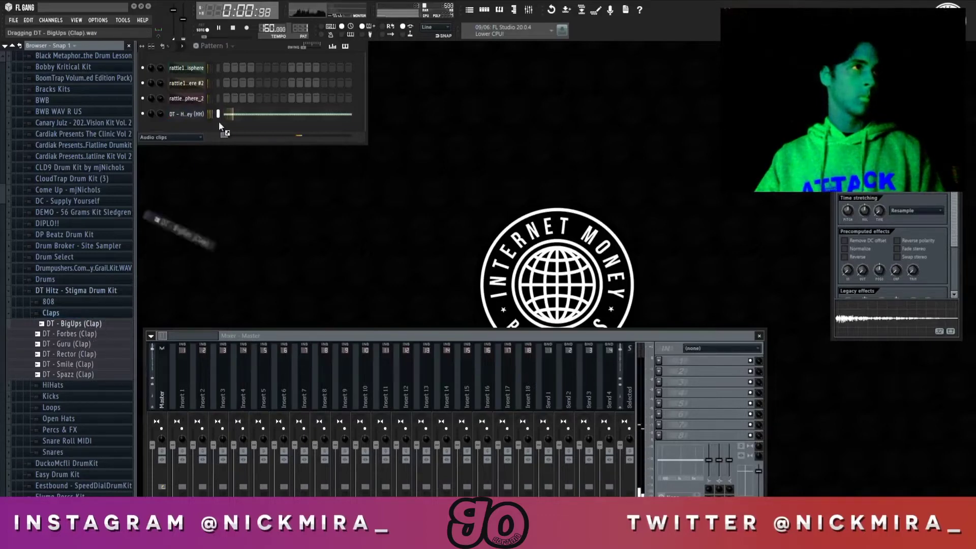
Load DT - BigUps (Clap) as a new channel and place a hit on step nine
drag(219, 121, 218, 122)
key(space)
click(291, 128)
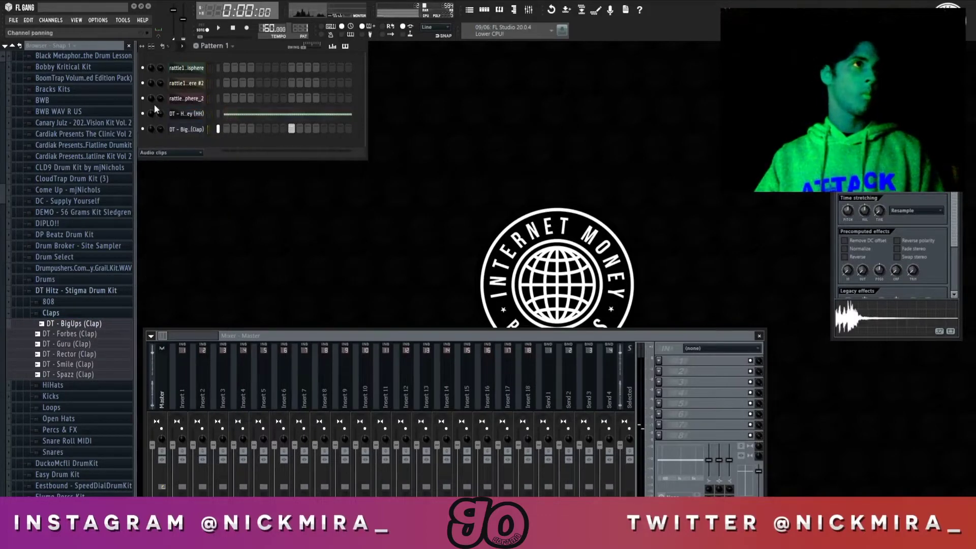
Audition the pattern and set the project tempo to 168 BPM
key(space)
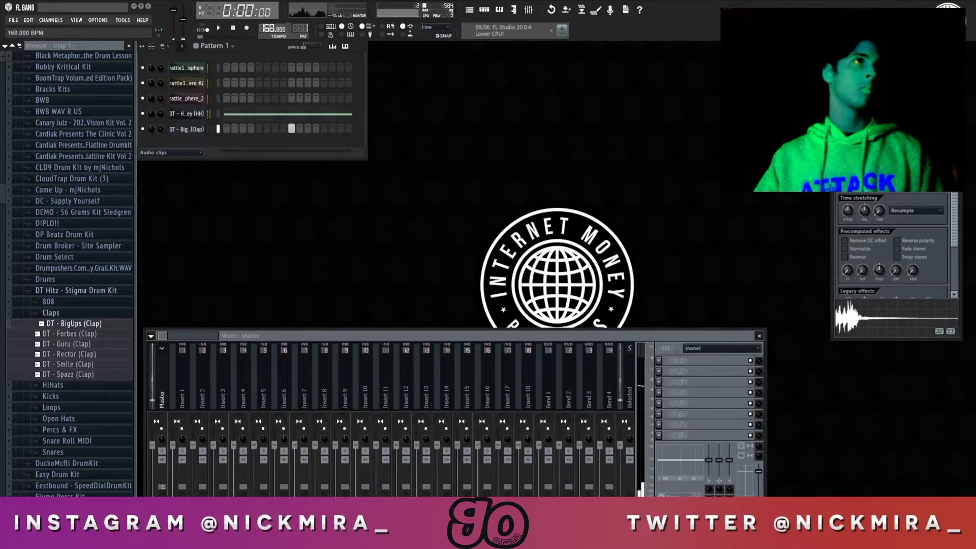
key(space)
click(268, 30)
key(Return)
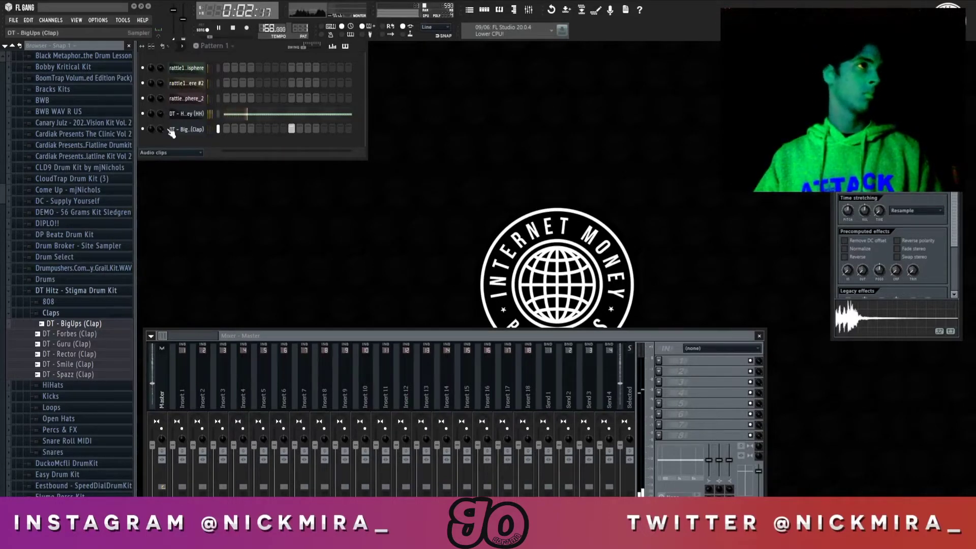
Send the BigUps clap to the piano roll and repeat its hit in each of the eight bars
key(space)
click(333, 46)
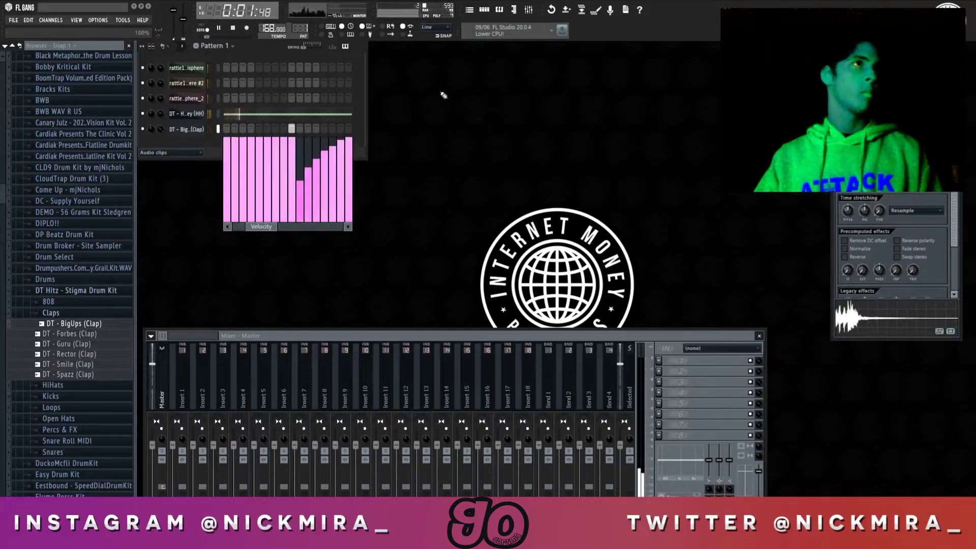
right_click(197, 128)
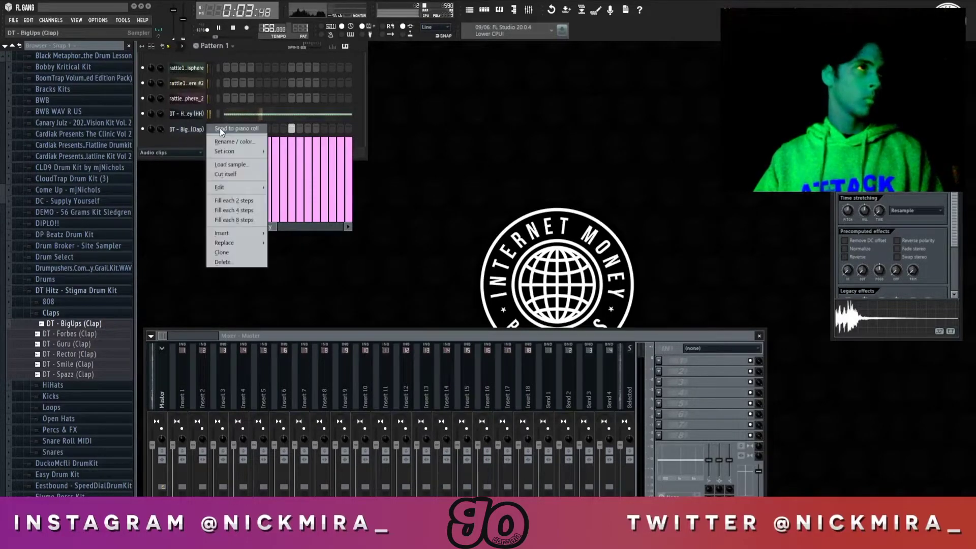
click(223, 128)
key(Escape)
Load DT - Freeman (808) from the kit's 808 folder as a new channel above the hi-hat
click(71, 312)
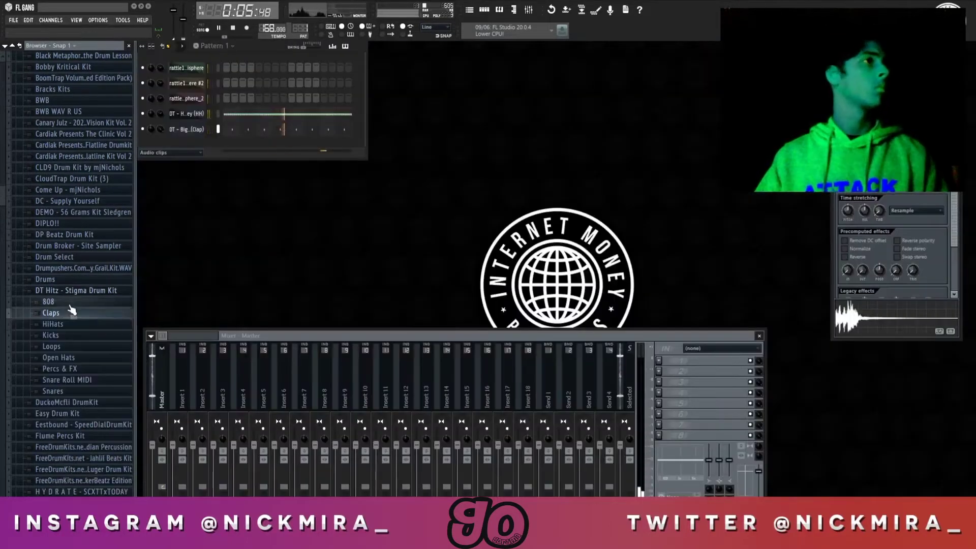
click(71, 303)
key(space)
click(79, 354)
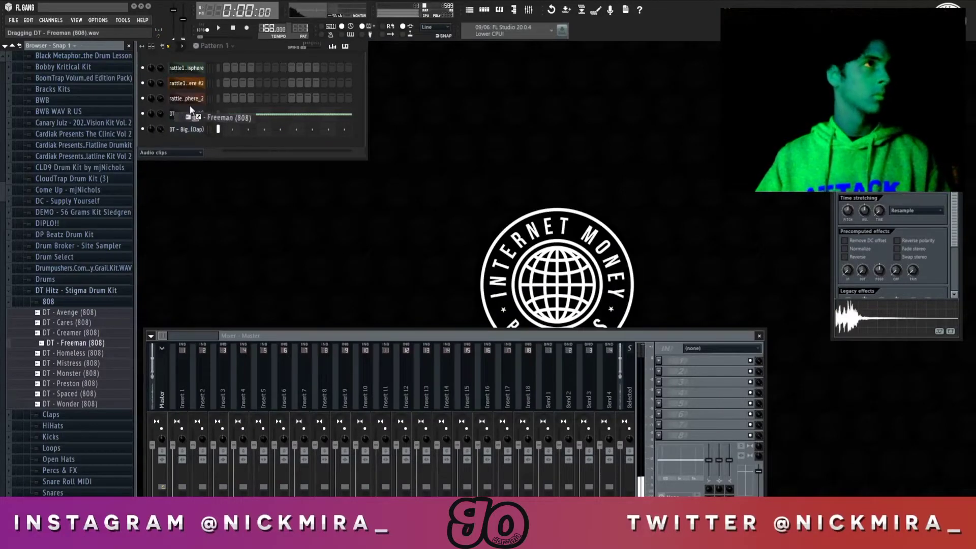
drag(192, 110, 194, 111)
Set the DT - Freeman (808) channel to cut itself and play the pattern
right_click(194, 112)
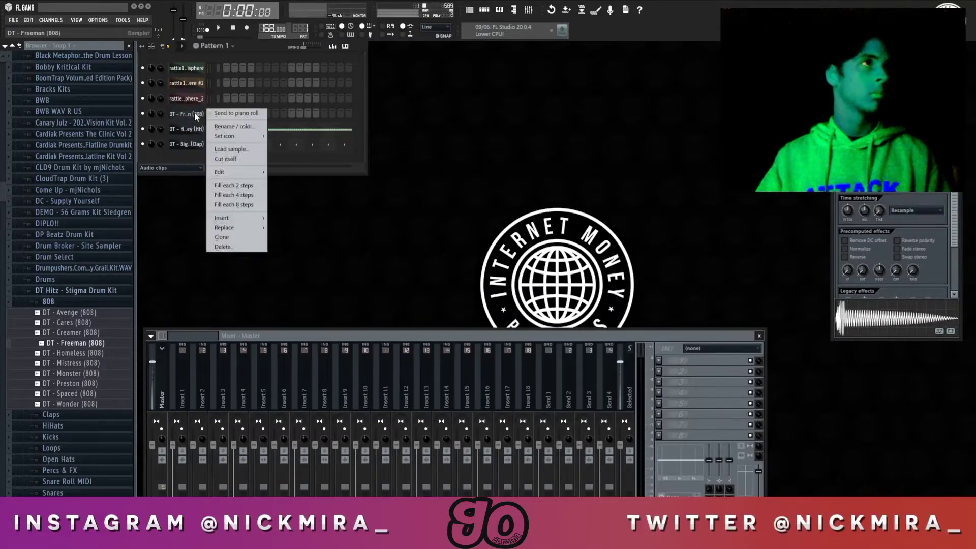
key(u)
right_click(194, 111)
key(e)
key(Escape)
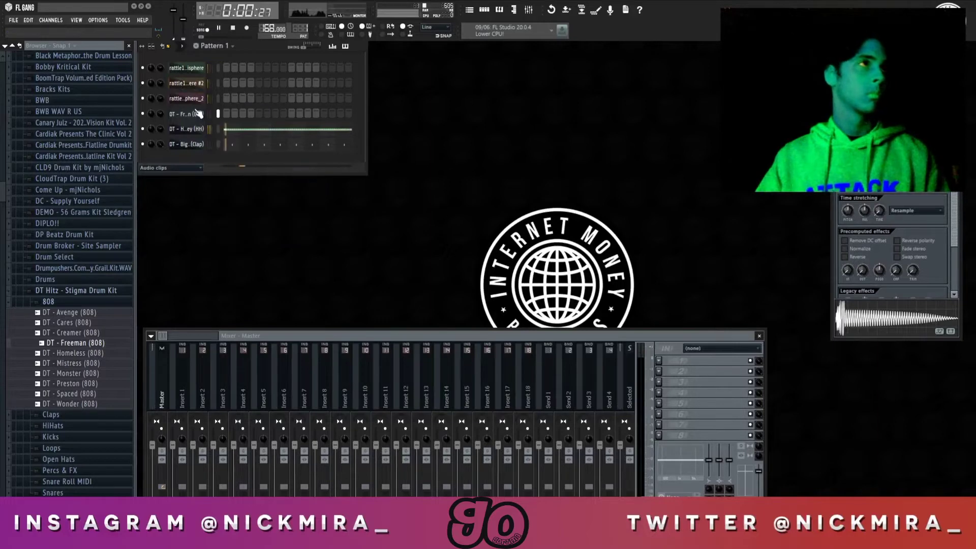
key(space)
Place the first Freeman 808 note on C6 at the start of bar 1 in the piano roll
right_click(198, 113)
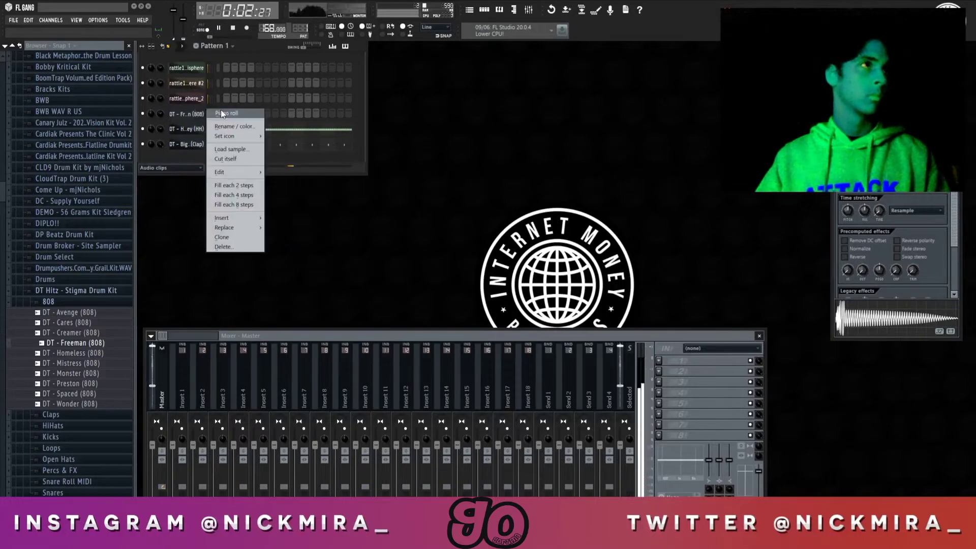
click(221, 109)
key(space)
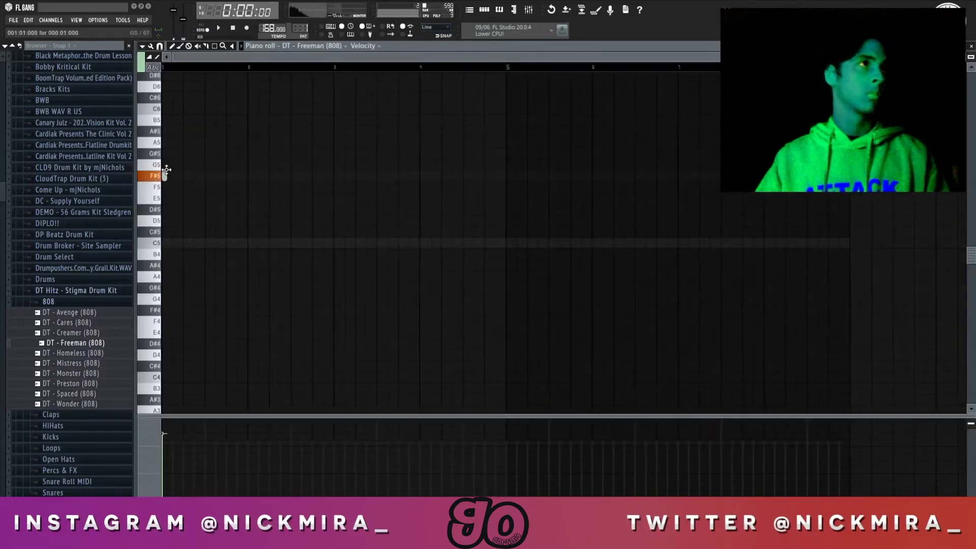
key(space)
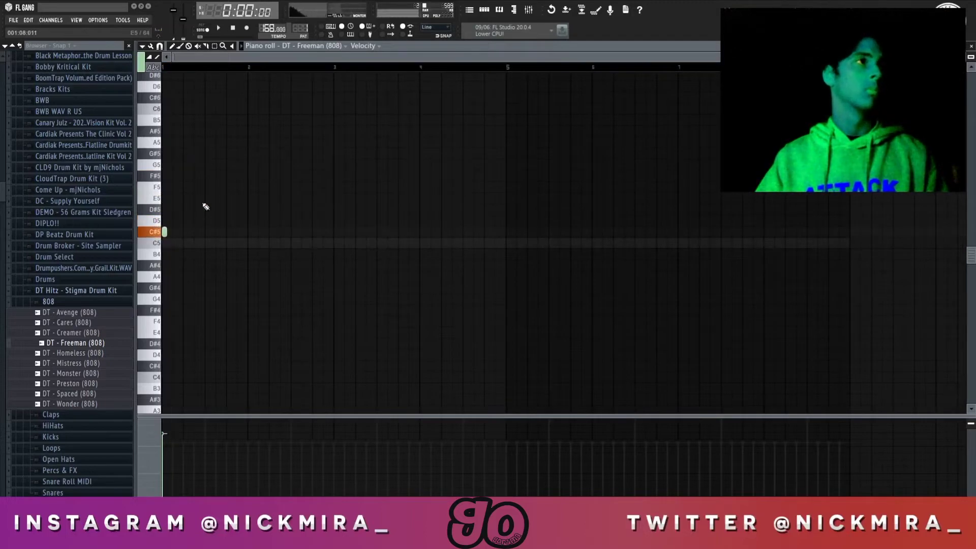
scroll(203, 207, up, 4)
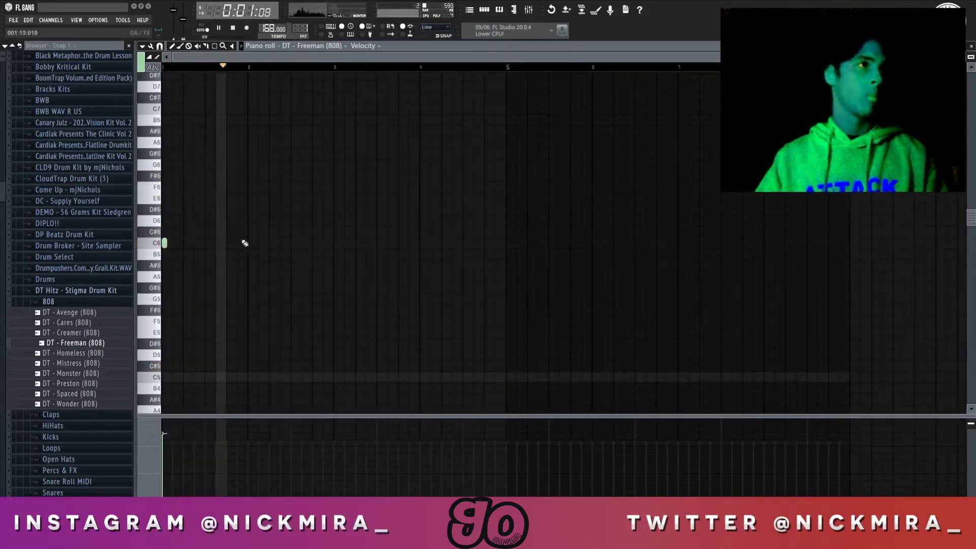
Add 808 notes on B5 at beat 2 of bar 2, C6 at the start of bar 3 and D#6 at beat 2 of bar 4
click(274, 256)
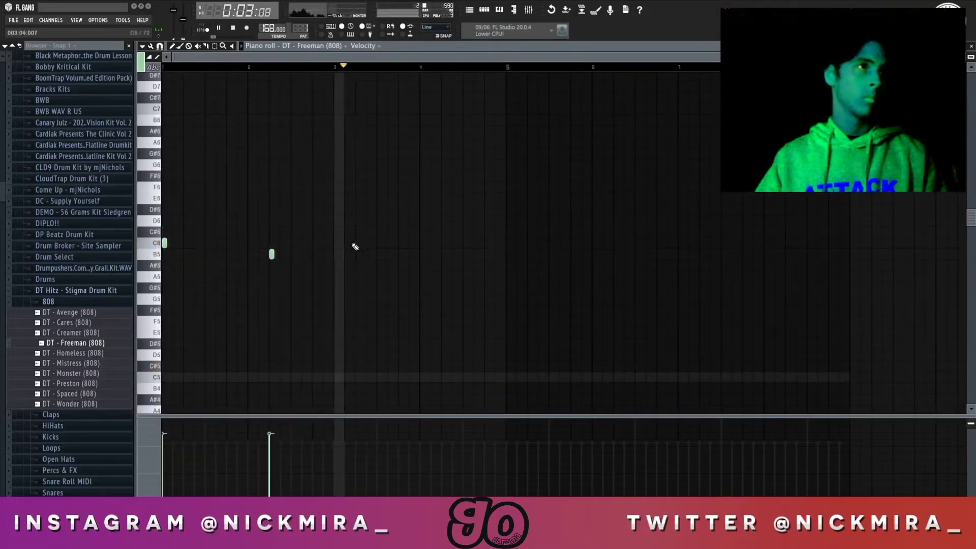
key(space)
key(space)
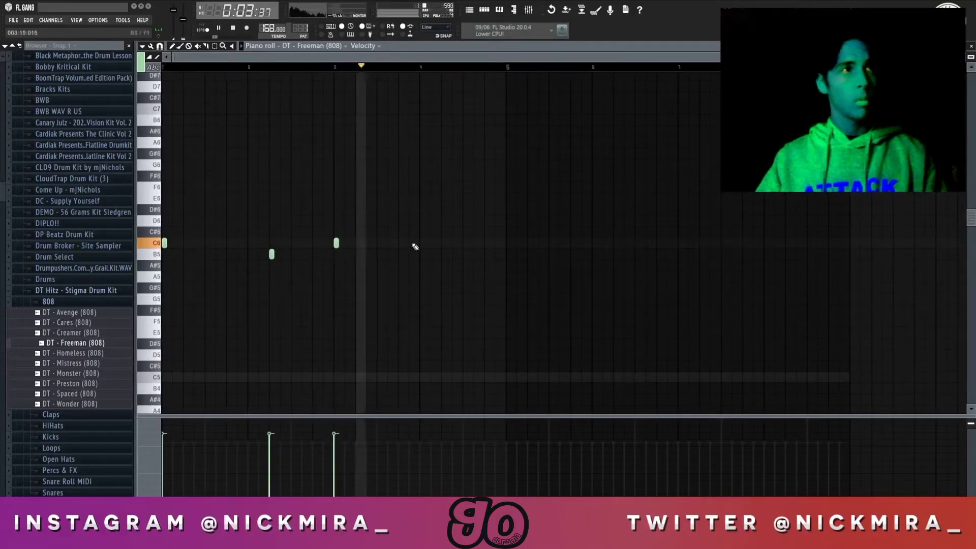
key(space)
click(443, 212)
key(space)
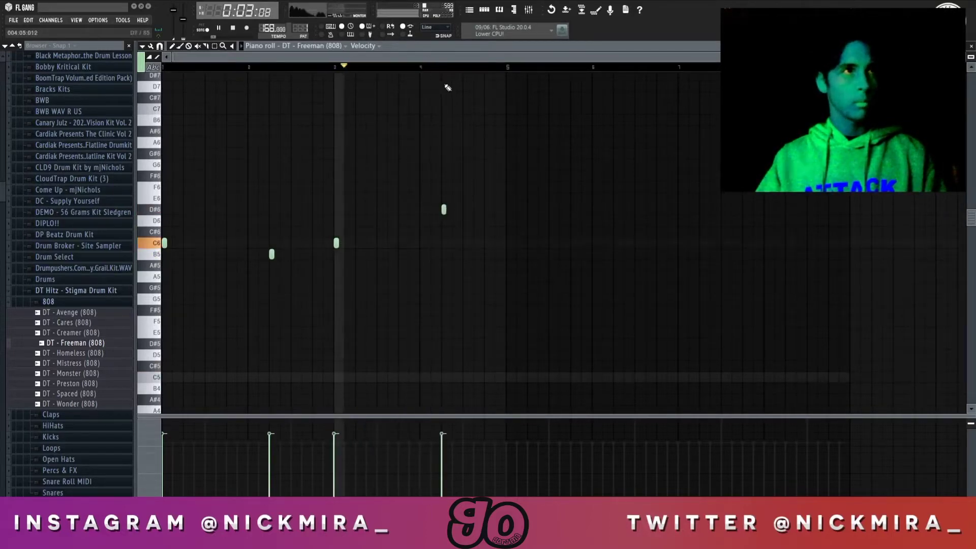
Raise the fourth 808 note to E6 while auditioning the line from around bar 4
click(446, 68)
key(space)
scroll(564, 218, up, 1)
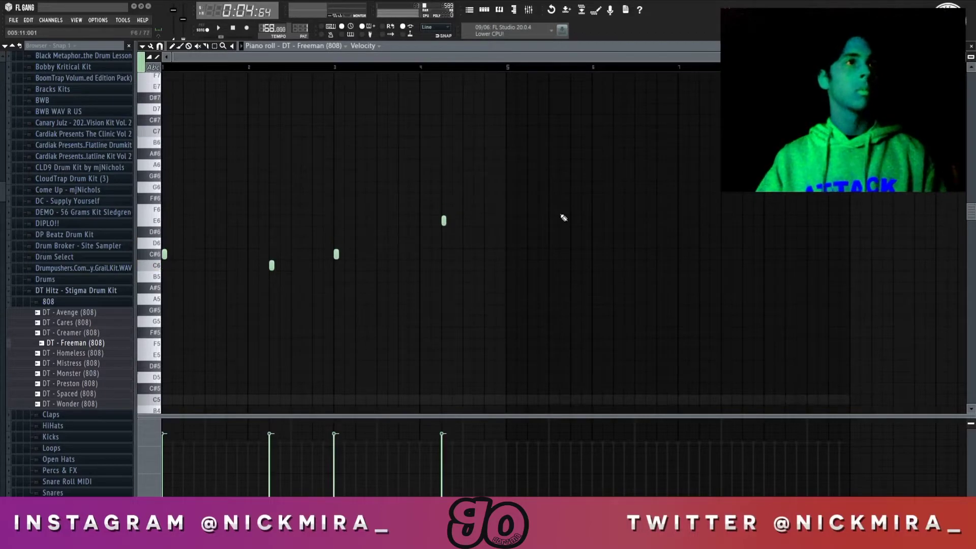
key(space)
key(space)
drag(552, 203, 401, 225)
key(shift+Up)
key(space)
key(ctrl+d)
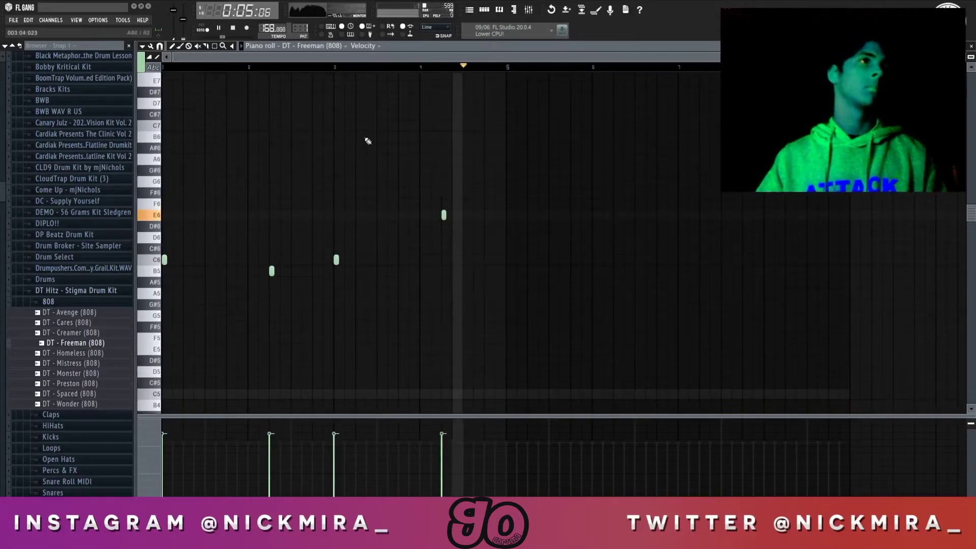
key(space)
Apply legato to the 808 notes so each one extends to the next, and play the line back
drag(397, 66, 1, 163)
key(space)
key(ctrl+l)
key(space)
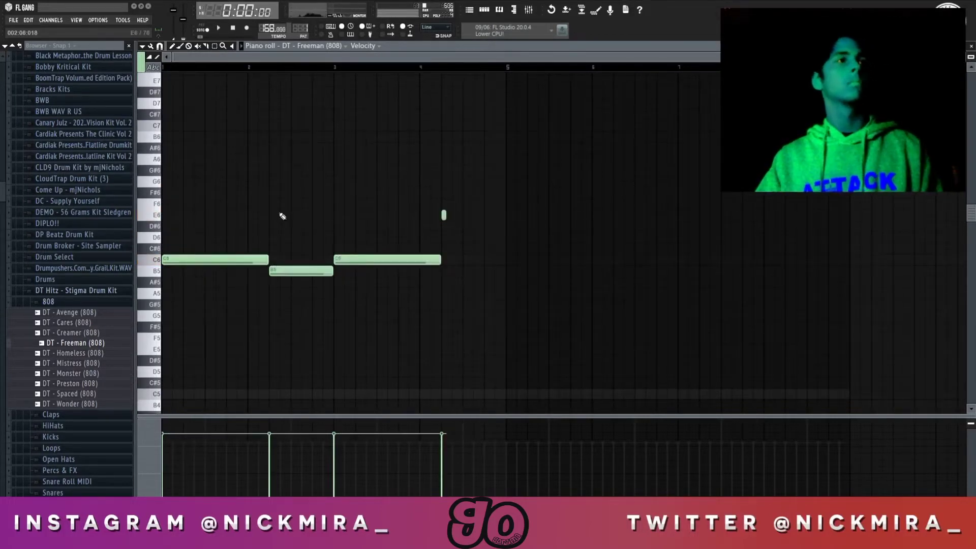
key(space)
Lower the 808 line by one octave, select all its notes and raise their velocities to the maximum
key(F7)
click(856, 120)
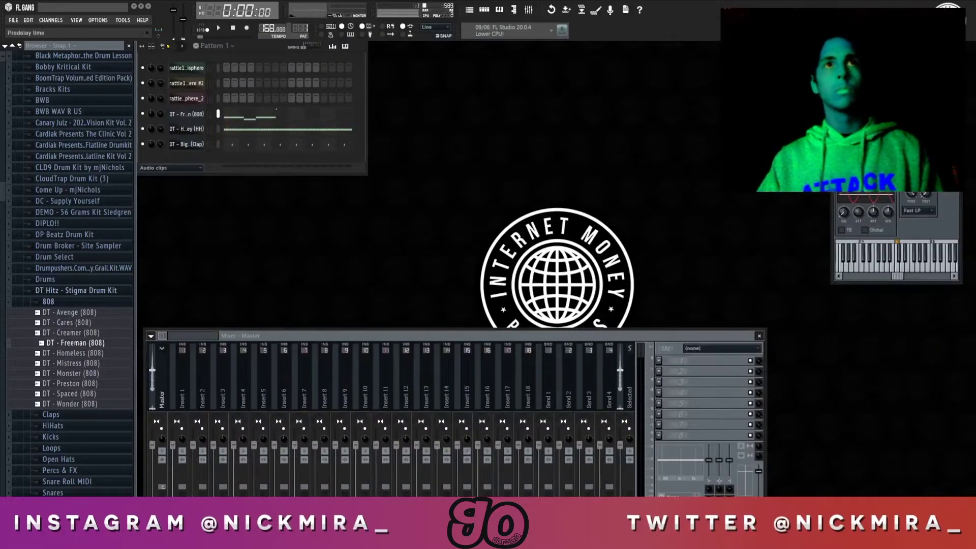
click(259, 116)
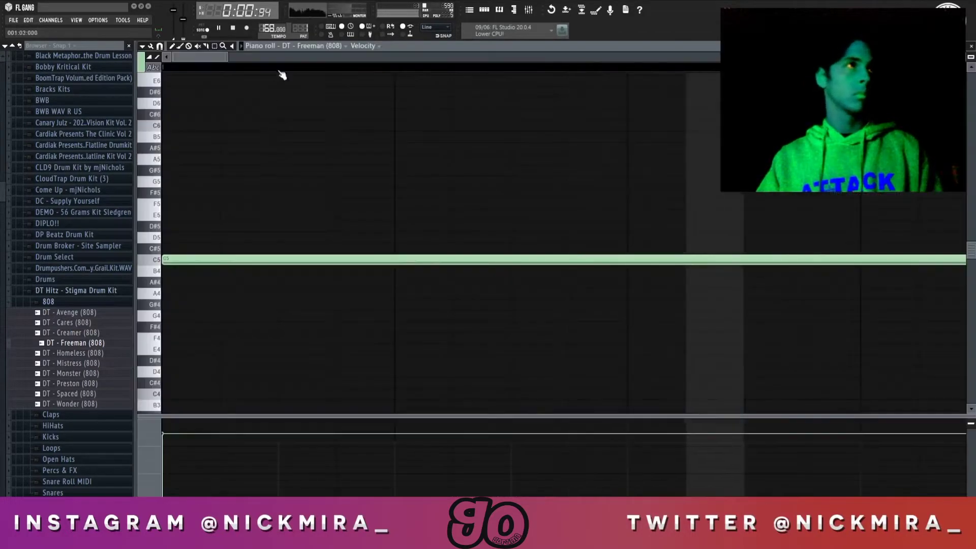
scroll(295, 68, down, 5)
key(ctrl+a)
scroll(346, 258, up, 4)
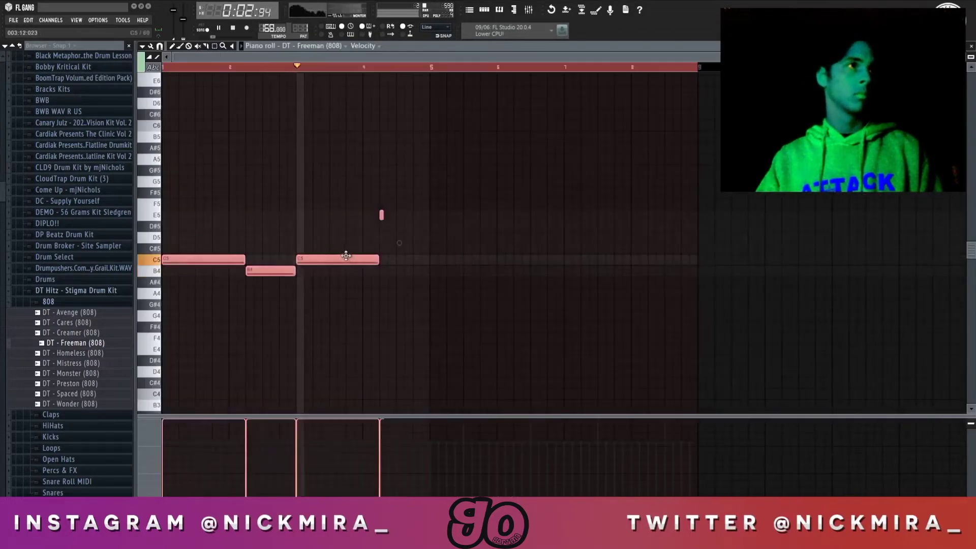
Extend the closing E5 note of the 808 line to the end of bar 4 and duplicate the four bars into bars 5 to 8
key(ctrl+d)
click(434, 213)
key(ctrl+l)
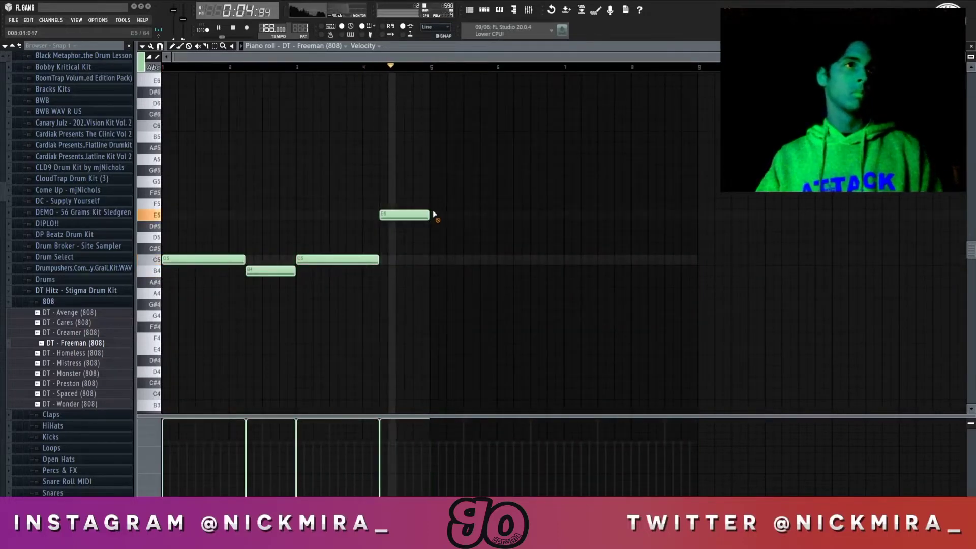
key(ctrl+b)
key(space)
key(ctrl+d)
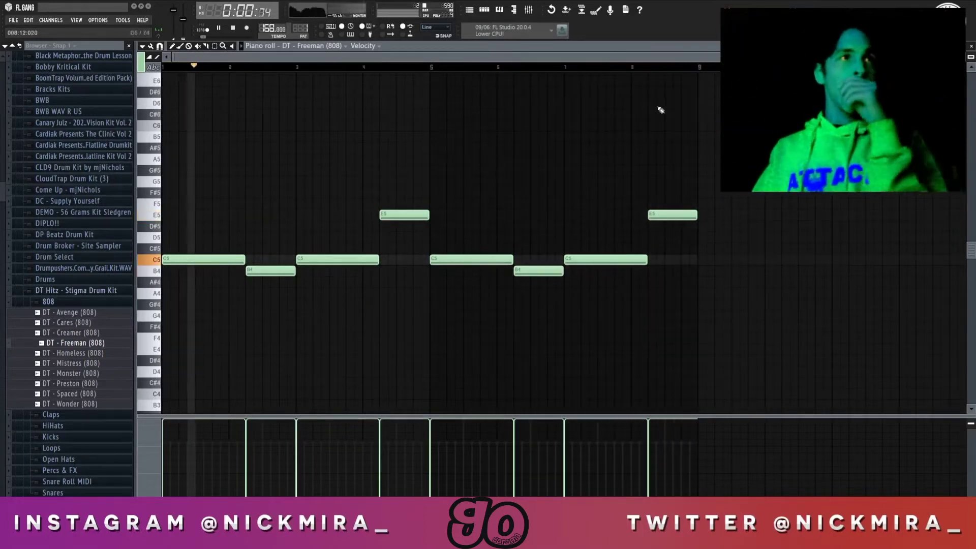
Raise the whole 808 line by one octave and audition it from the start
key(space)
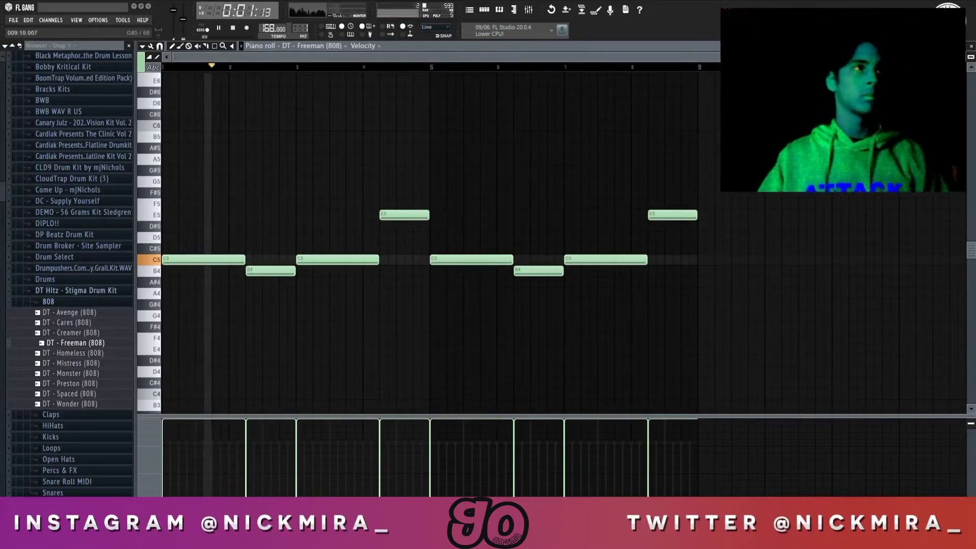
key(space)
key(ctrl+Up)
key(space)
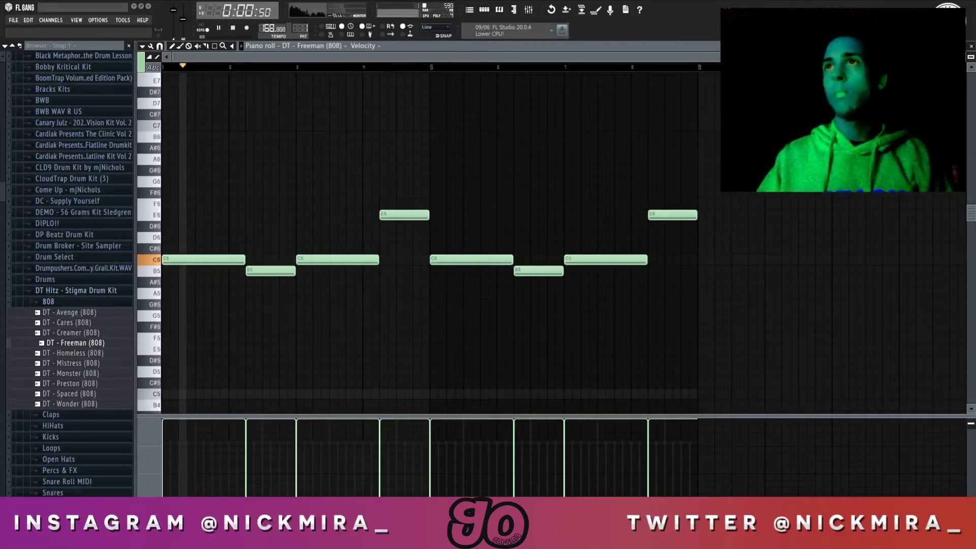
key(space)
key(space)
key(space)
Slice the 808's long opening C6 note into three hits and the C6 note starting in bar 3 into four
drag(187, 252, 212, 267)
key(space)
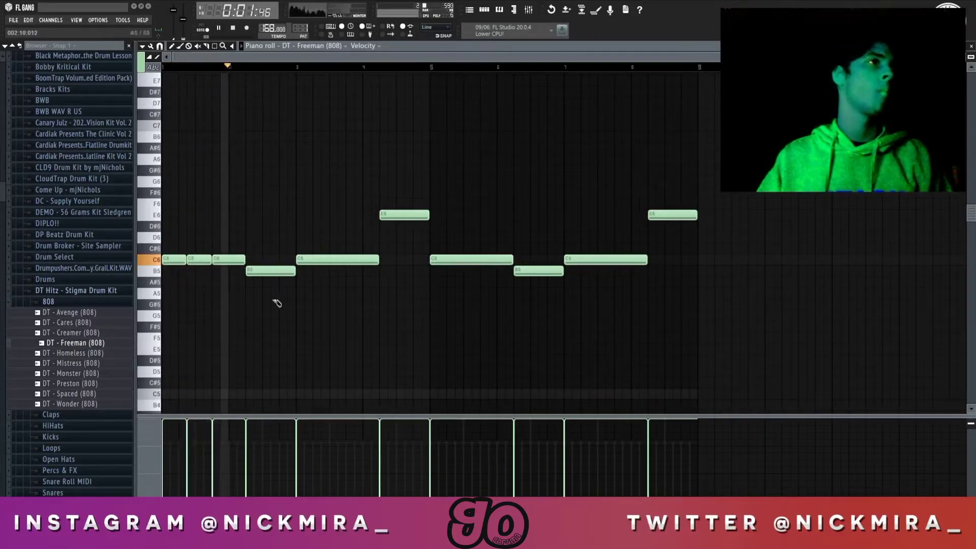
click(322, 259)
click(351, 259)
mouse_move(358, 268)
mouse_down()
mouse_move(362, 255)
mouse_move(363, 266)
mouse_up()
click(374, 259)
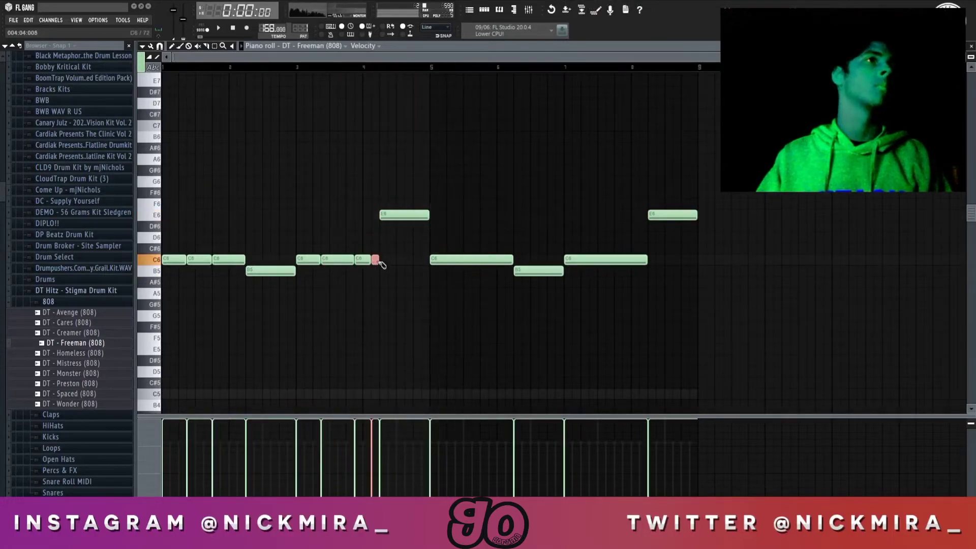
Replace bars 5 to 8 with a copy of the sliced 808 pattern and lower the whole line by one octave
drag(447, 207, 644, 264)
key(Delete)
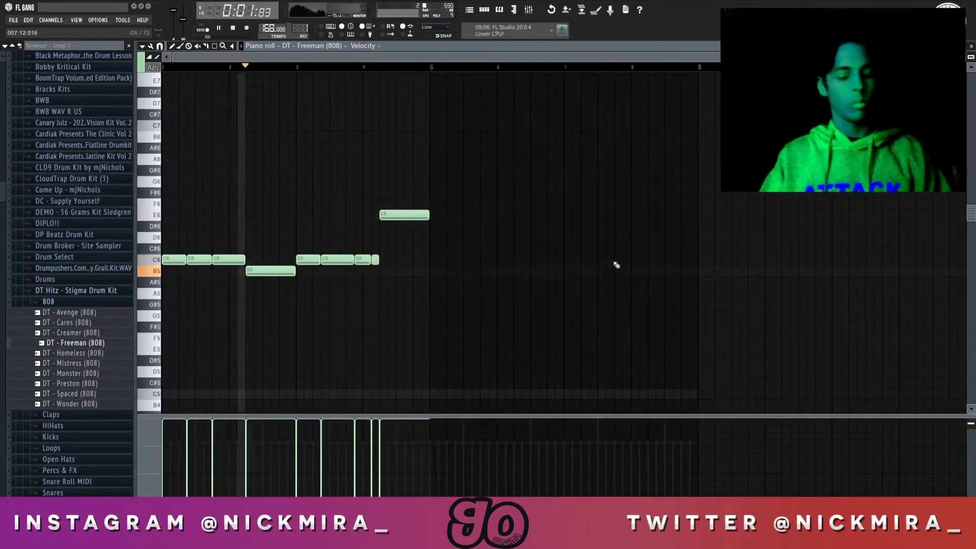
key(ctrl+b)
key(ctrl+a)
key(ctrl+Down)
key(ctrl+d)
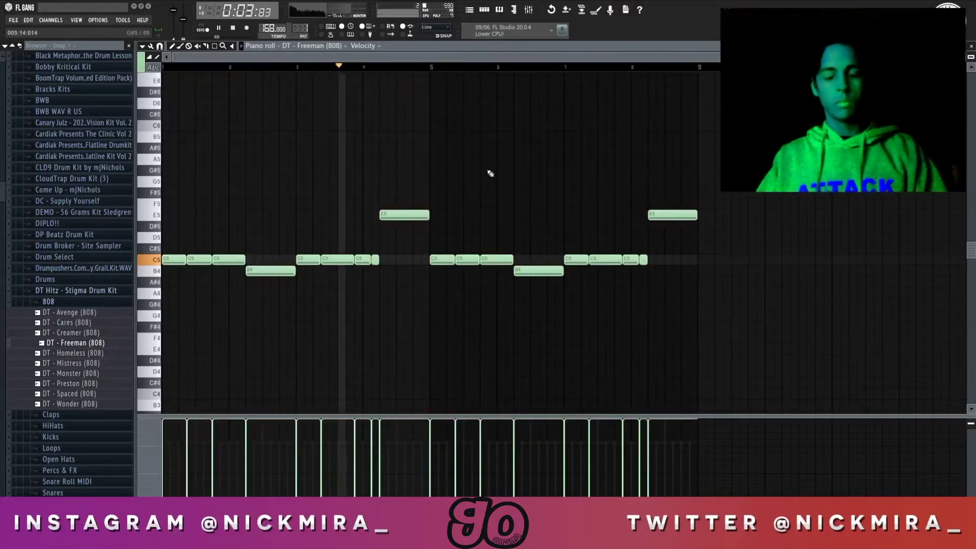
Swap the short C5 hit in bar 4 for a short E5 hit before the long E5, and copy bars 1 to 4 over bars 5 to 8
right_click(376, 259)
key(ctrl+l)
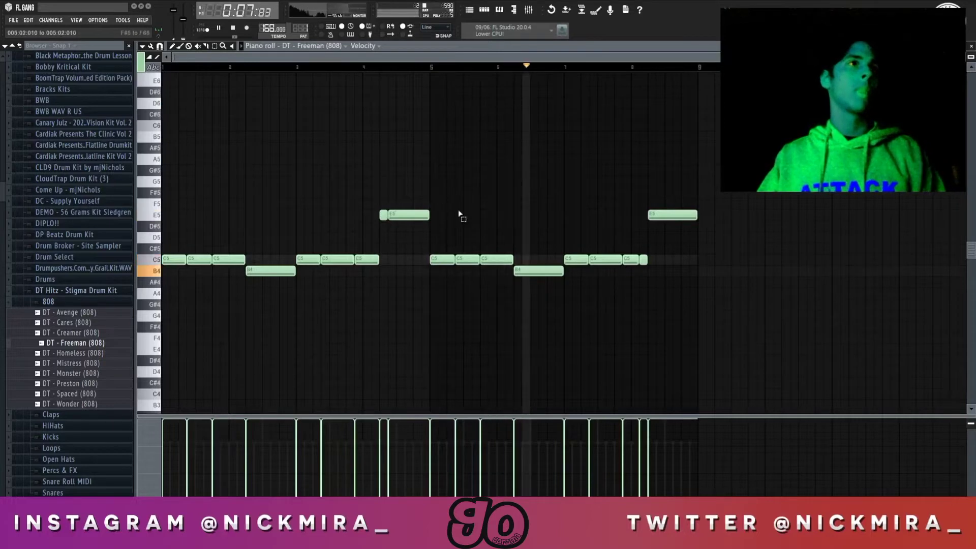
ctrl+drag(451, 208, 852, 324)
key(Delete)
key(ctrl+b)
key(ctrl+d)
Set the 808 channel's volume to 92%
key(Escape)
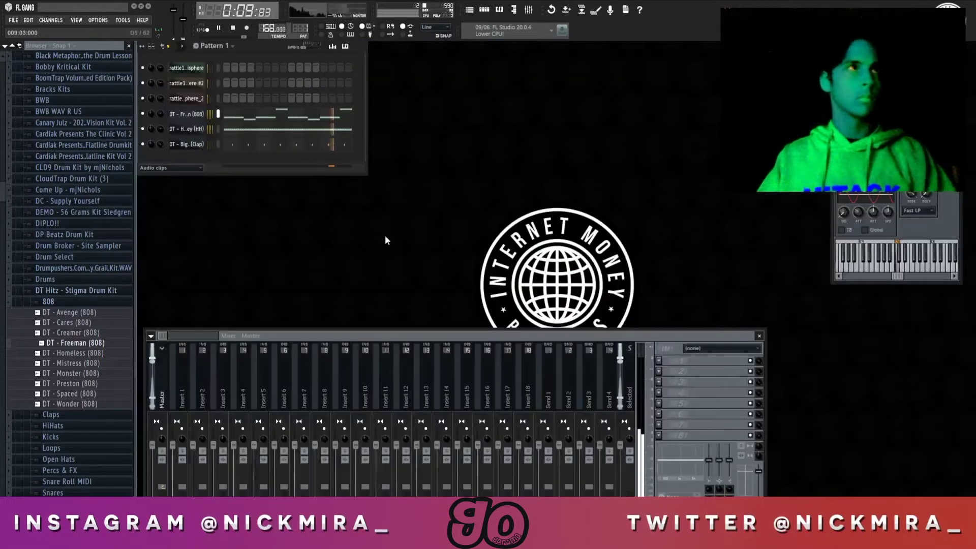
drag(158, 115, 158, 111)
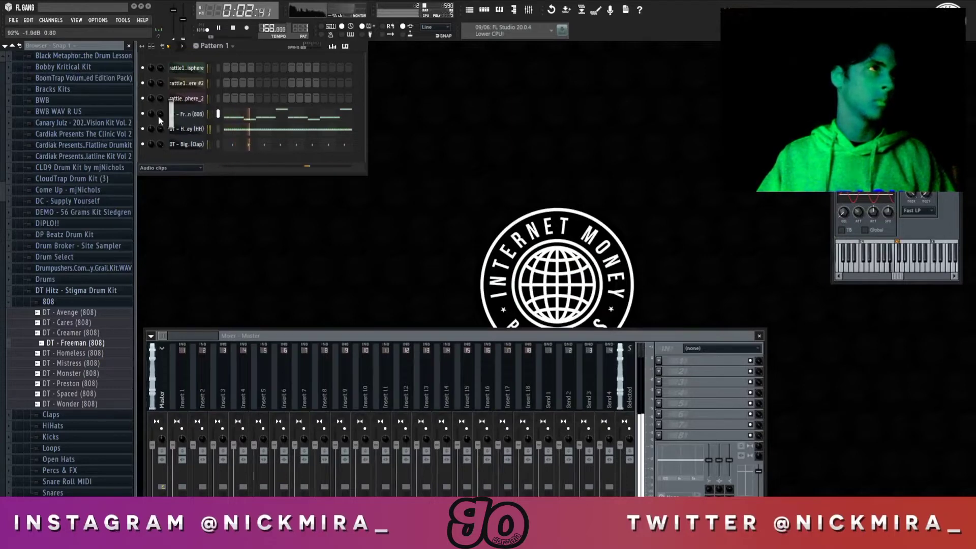
Transpose the three C5 notes of the 808 line that start in bar 3 up four semitones to E5
key(F7)
scroll(313, 69, down, 5)
key(space)
key(space)
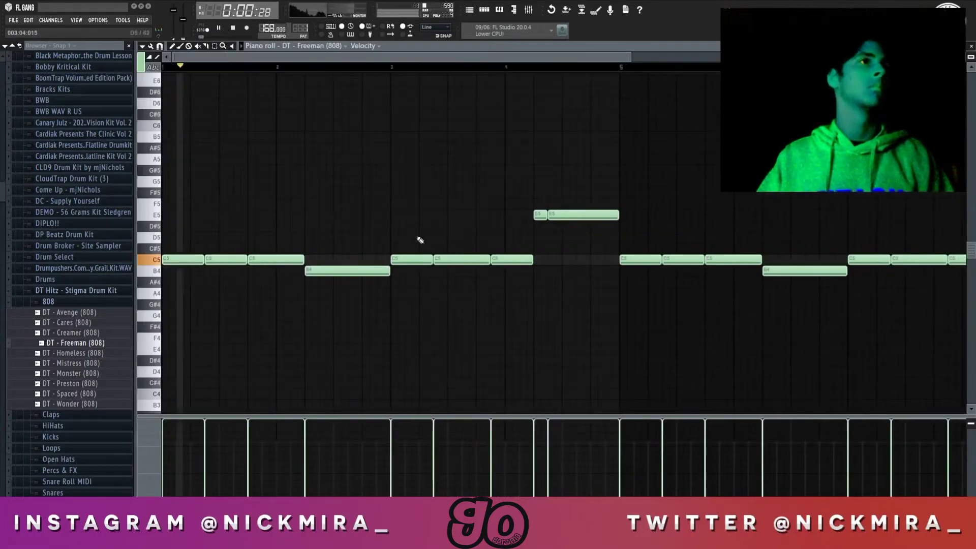
drag(420, 240, 523, 293)
key(shift+Up)
key(shift+Up)
key(shift+Up)
key(shift+Up)
click(523, 293)
scroll(565, 70, down, 3)
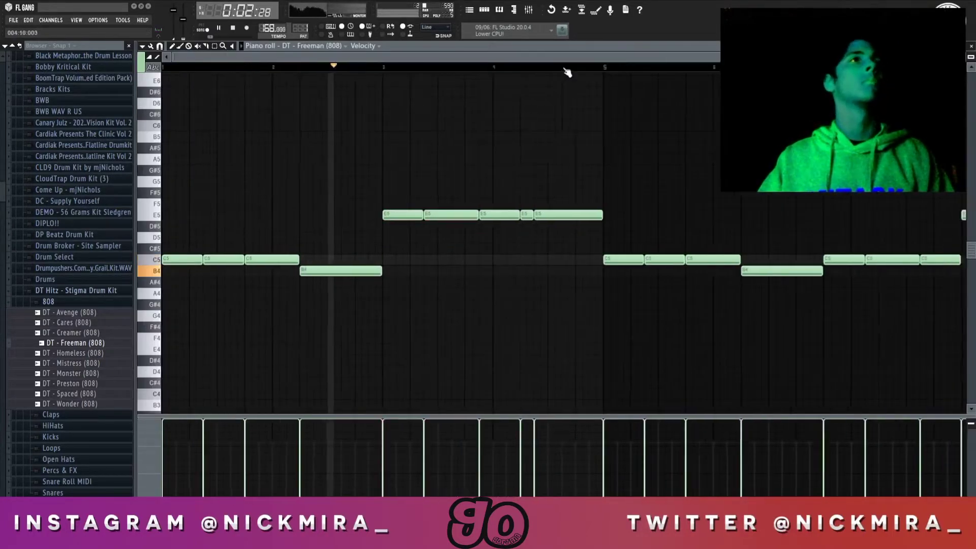
Replace bars 5 to 8 of the 808 line with a copy of bars 1 to 4 containing the raised notes
drag(448, 176, 842, 329)
key(Delete)
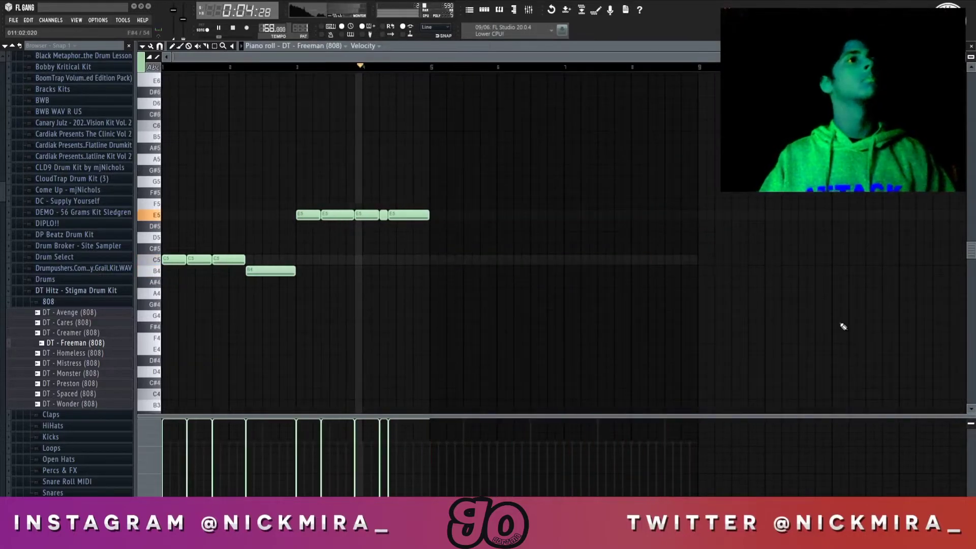
key(ctrl+b)
click(843, 327)
Lower the last two E5 notes of bar 4 to D5 and audition the 808 line from there
key(space)
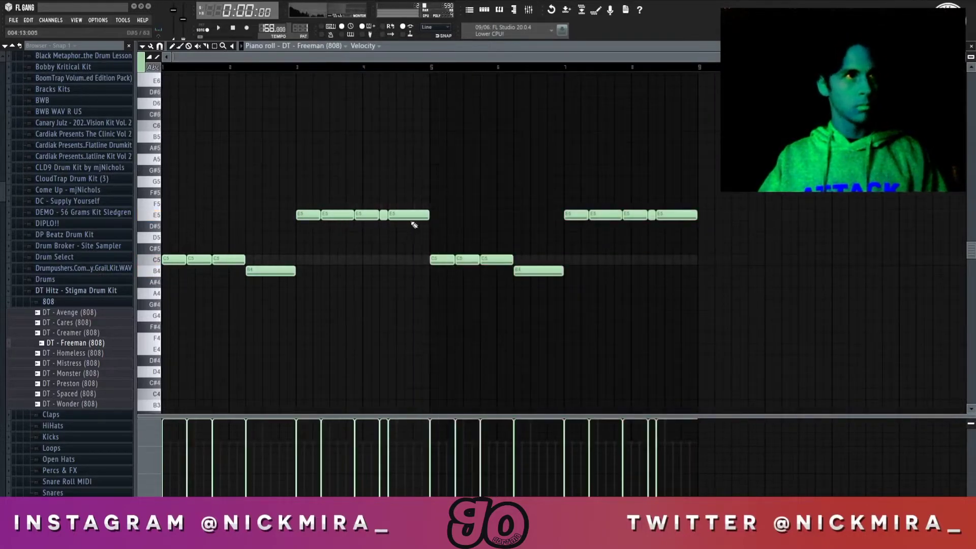
click(385, 68)
key(space)
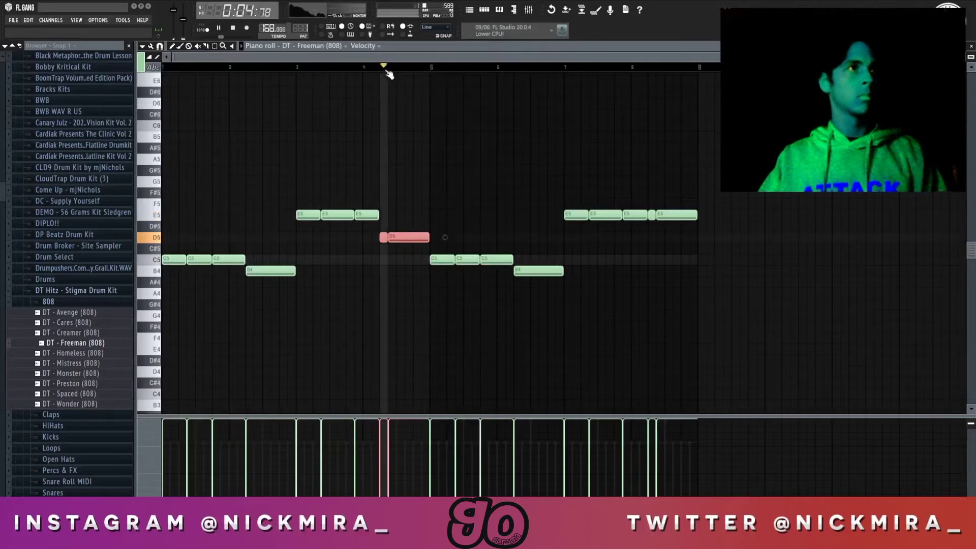
Replace bars 5 to 8 with a copy of the edited four-bar 808 line and close its note editor
ctrl+click(456, 190)
drag(435, 171, 814, 333)
key(Delete)
key(ctrl+b)
key(Escape)
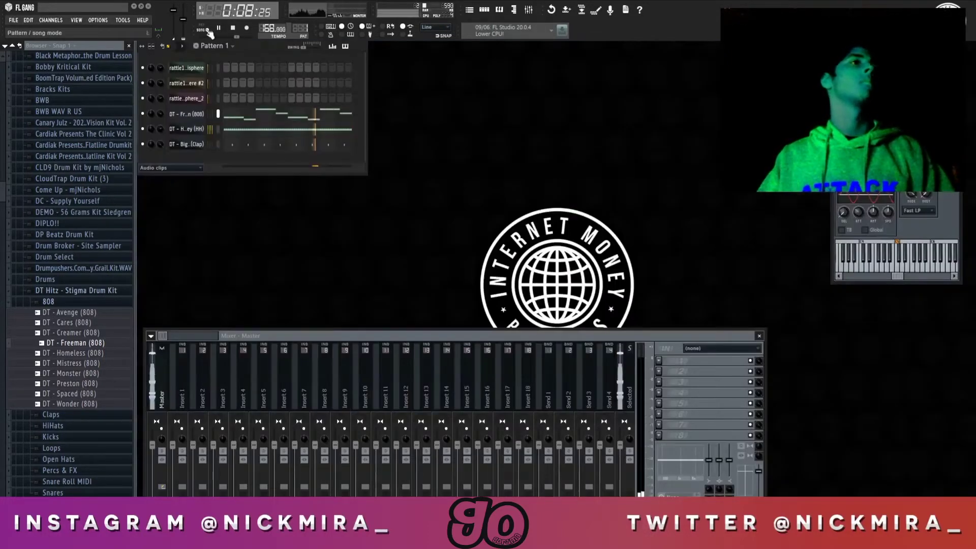
Check the sample settings of the three rattle Omnisphere channels and solo these stems, silencing the 808, hi-hat and clap
click(193, 84)
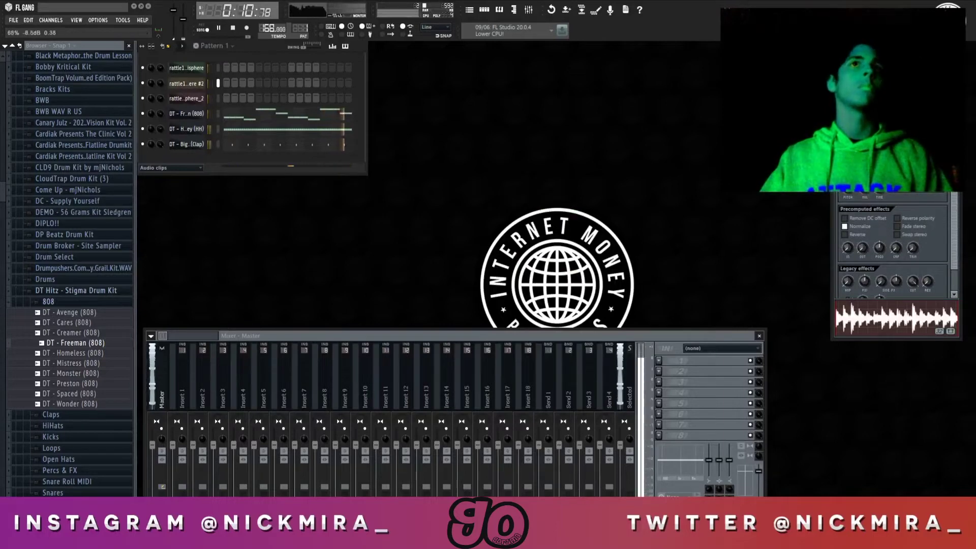
click(187, 69)
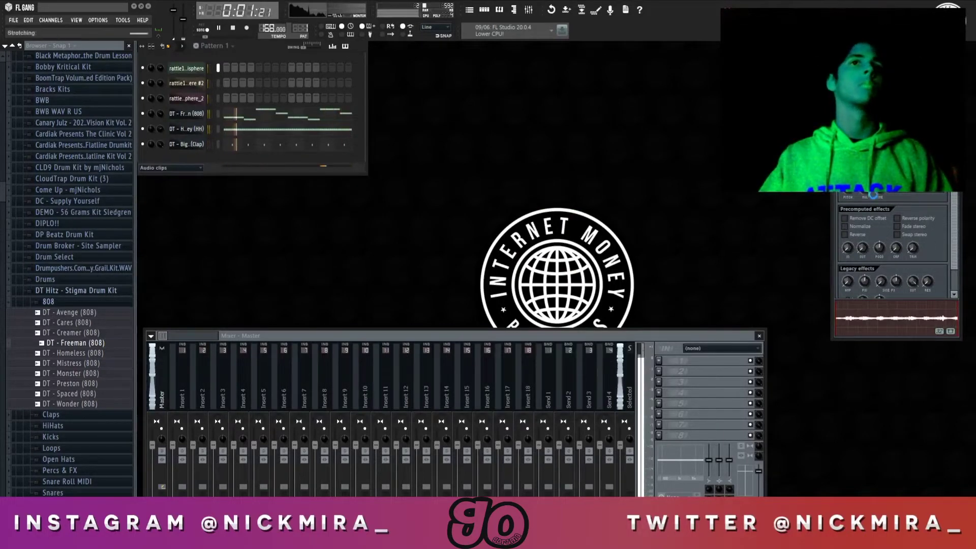
click(206, 100)
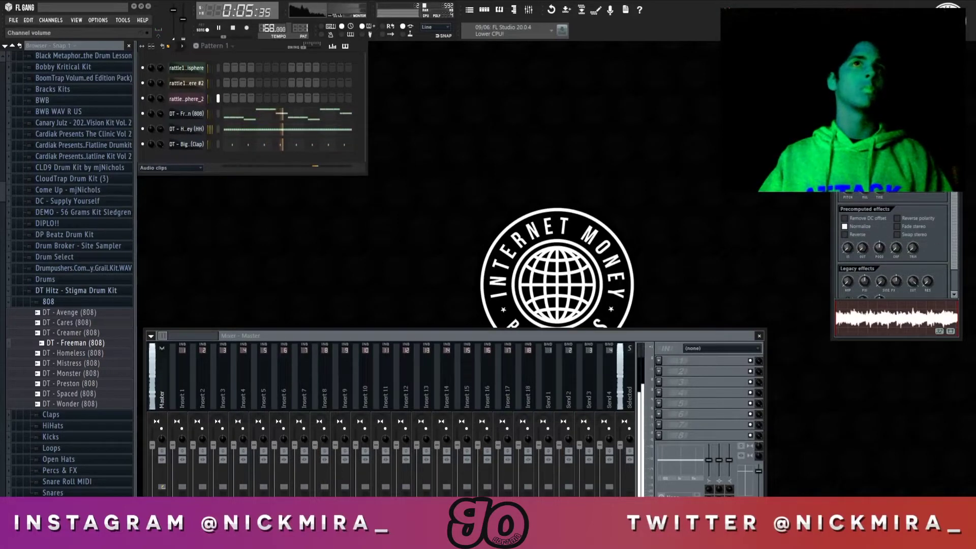
right_click(143, 98)
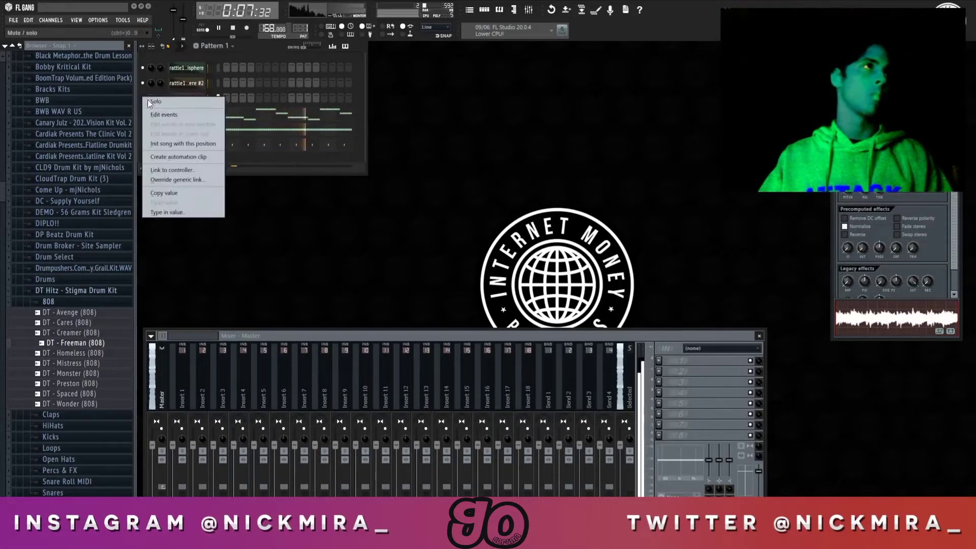
click(154, 102)
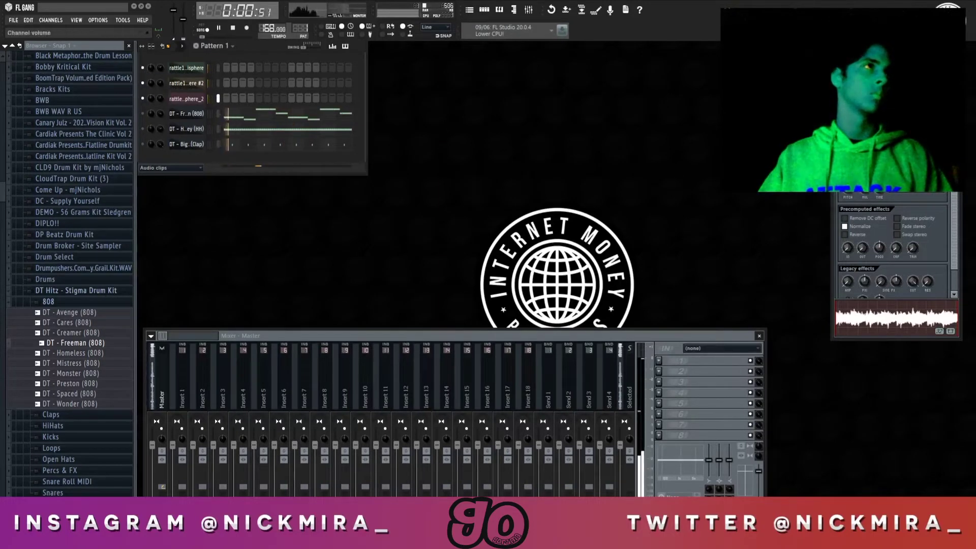
Insert an Omnisphere instrument channel above the rattle stems and dismiss its startup notice and splash screen
right_click(201, 68)
mouse_move(249, 172)
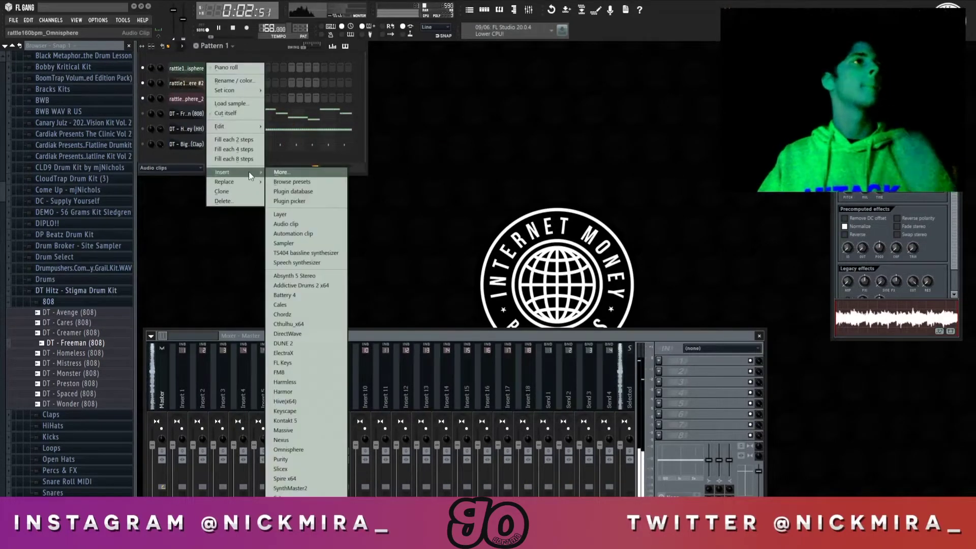
click(304, 450)
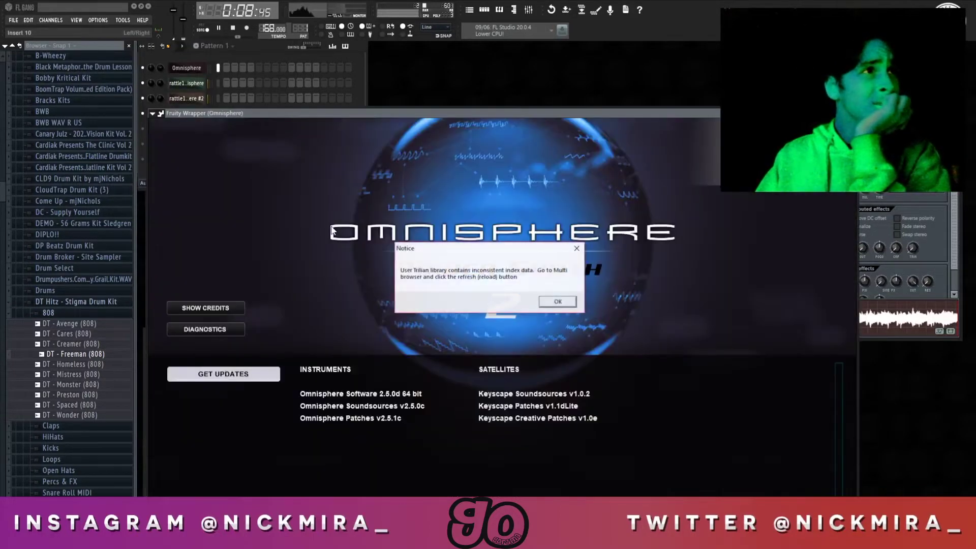
click(574, 301)
click(489, 227)
Enter Omnisphere melody notes B5, A5, G5 and D6 on the four beats of bar 1
right_click(200, 67)
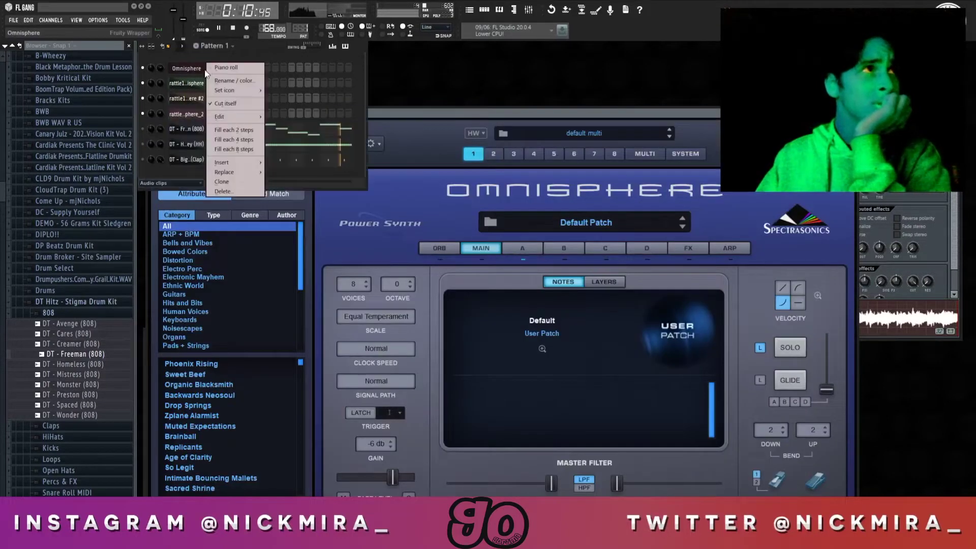
click(219, 70)
key(space)
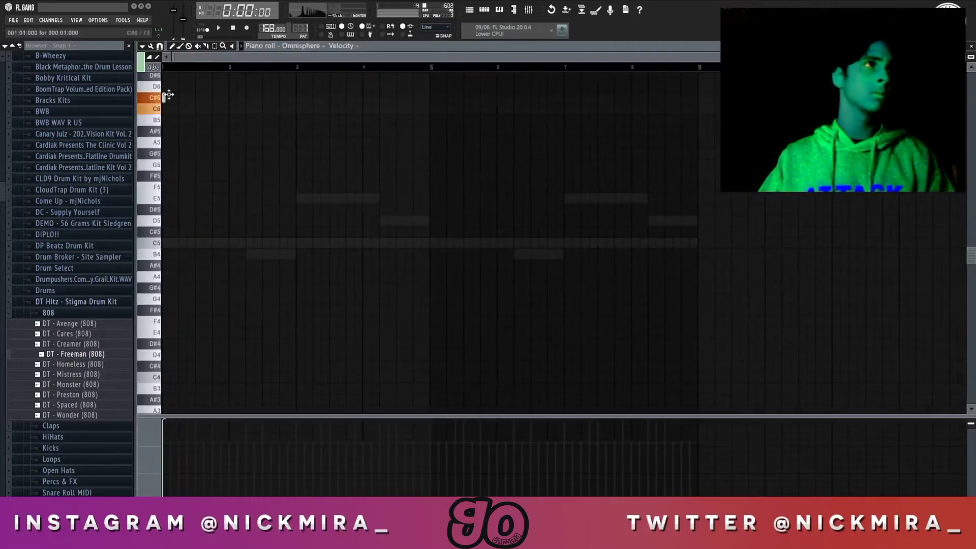
key(space)
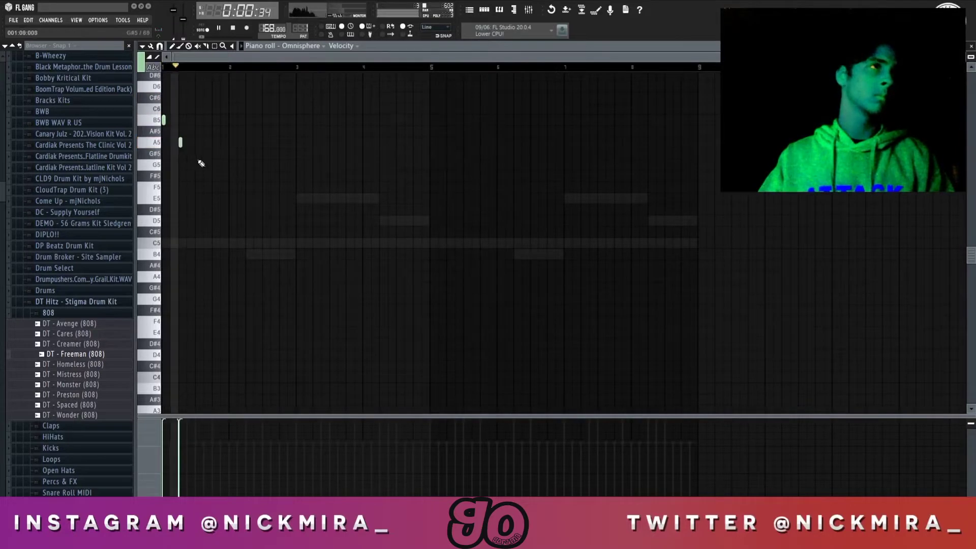
click(198, 164)
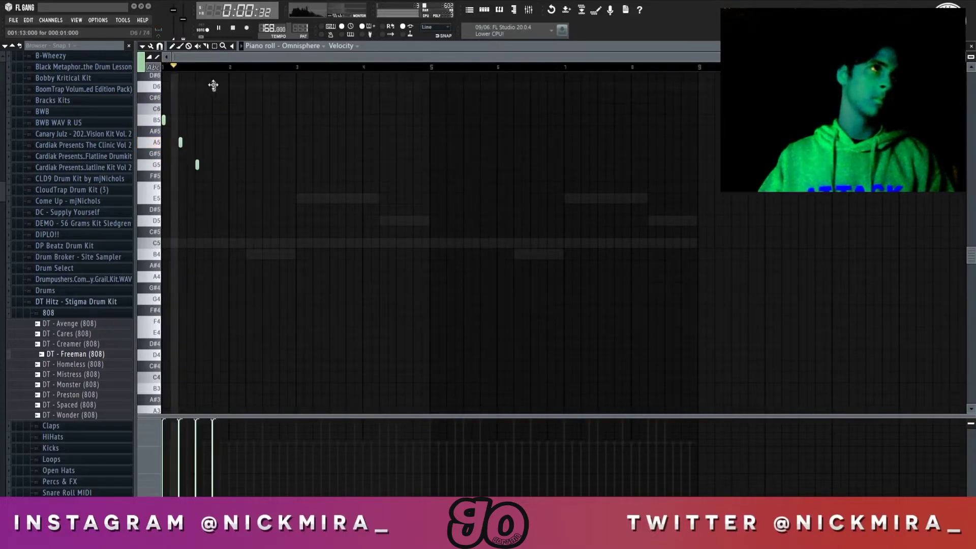
click(214, 86)
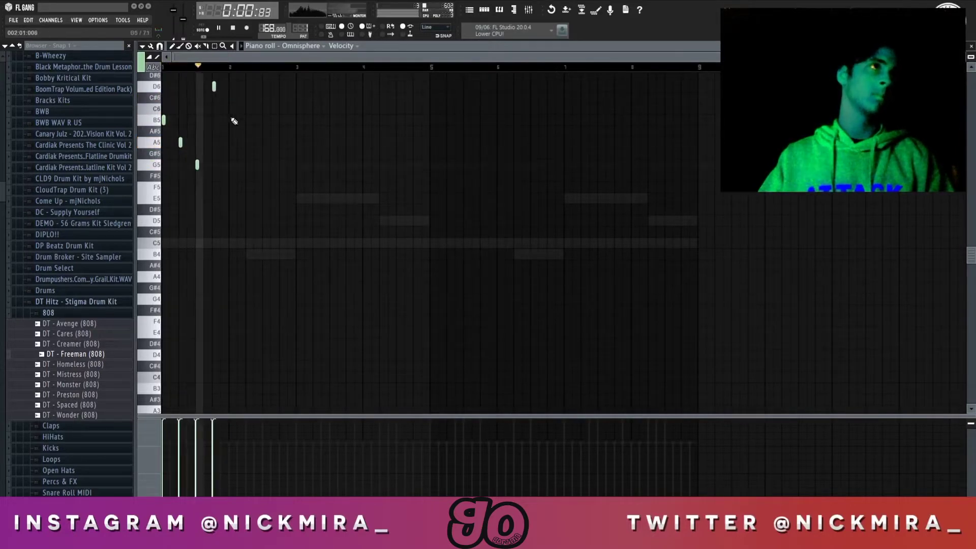
Complete the two-bar melody with B5, A5 and G5 in bar 2 and a short A5 grace note at the start, and apply legato
click(248, 142)
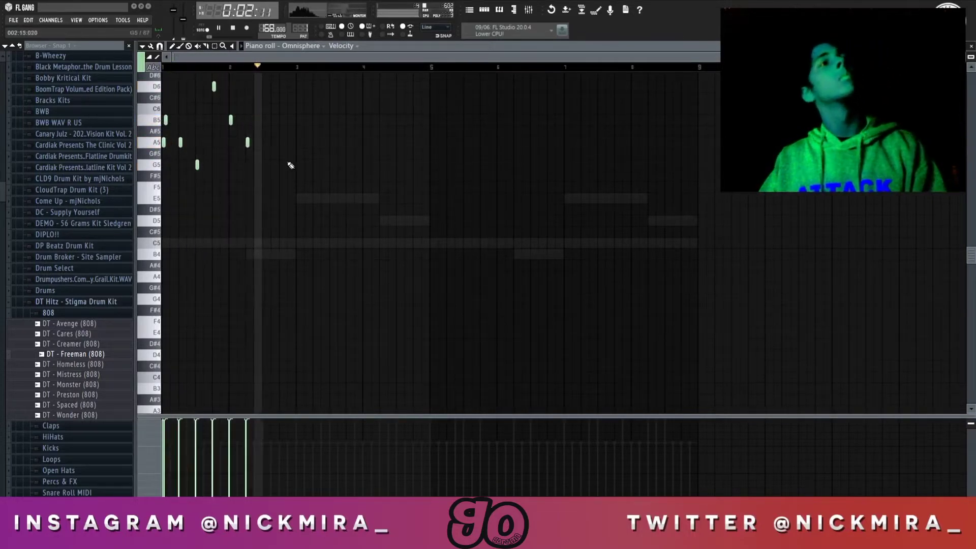
click(290, 165)
key(ctrl+l)
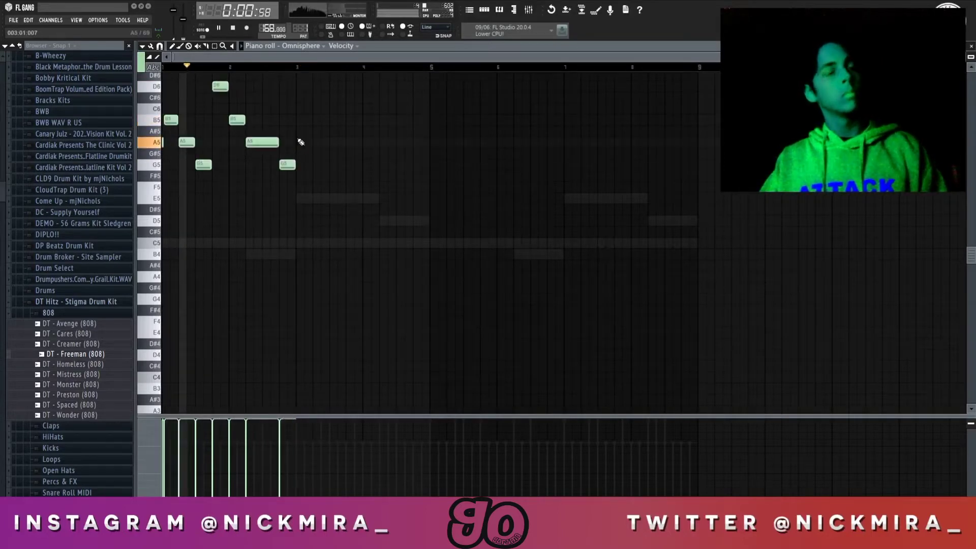
Duplicate the two-bar Omnisphere melody until it fills all eight bars
key(ctrl+b)
key(ctrl+d)
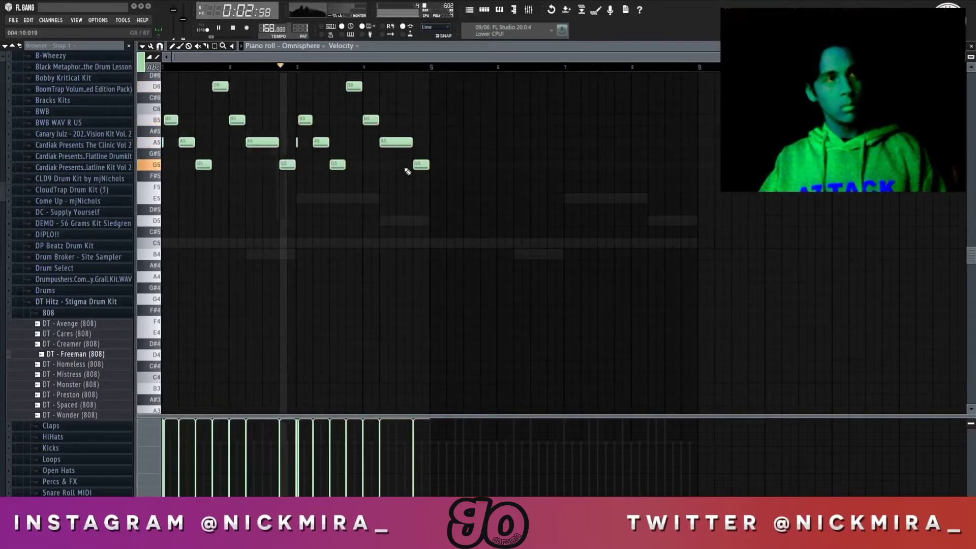
key(ctrl+b)
key(ctrl+d)
Replace the B5 and A5 at the start of bar 4 with a single A5 lasting three beats, and play the melody back
key(space)
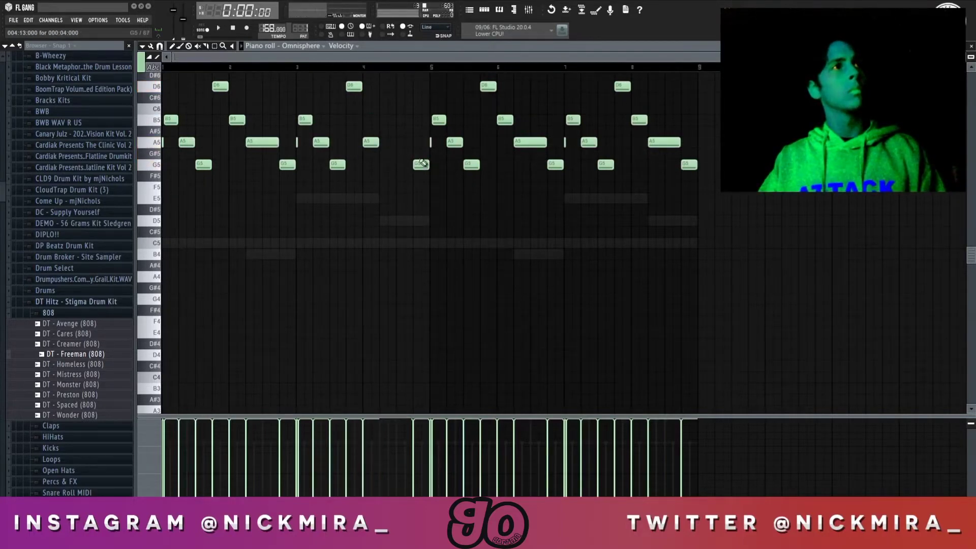
key(space)
drag(379, 142, 412, 142)
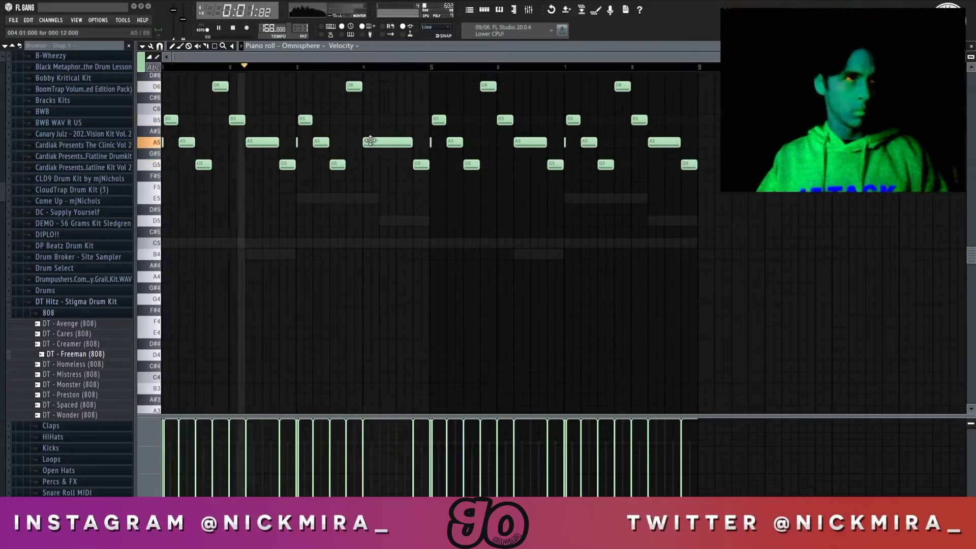
ctrl+click(370, 141)
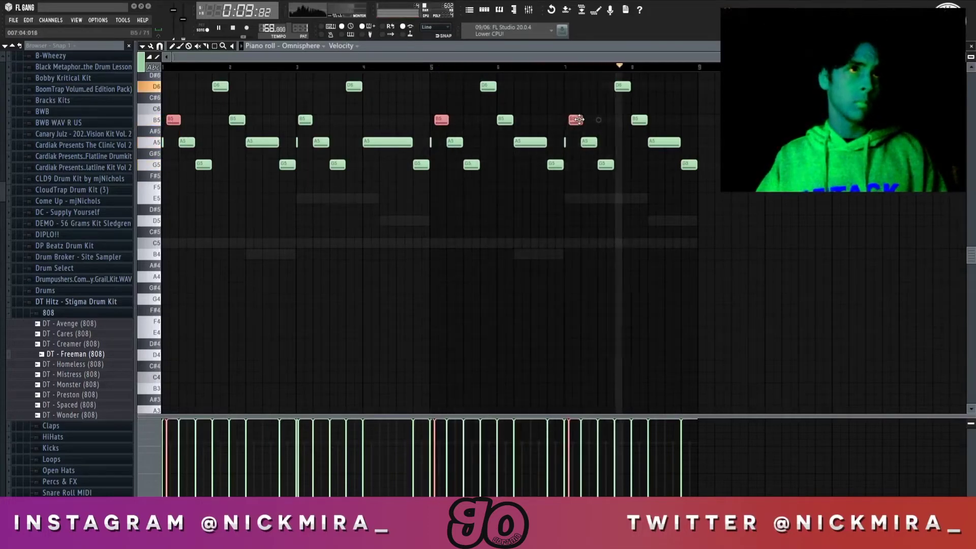
Rewrite the melody in bar 8 as one-beat notes G5, F#5, D5 and E5, and play it back
key(space)
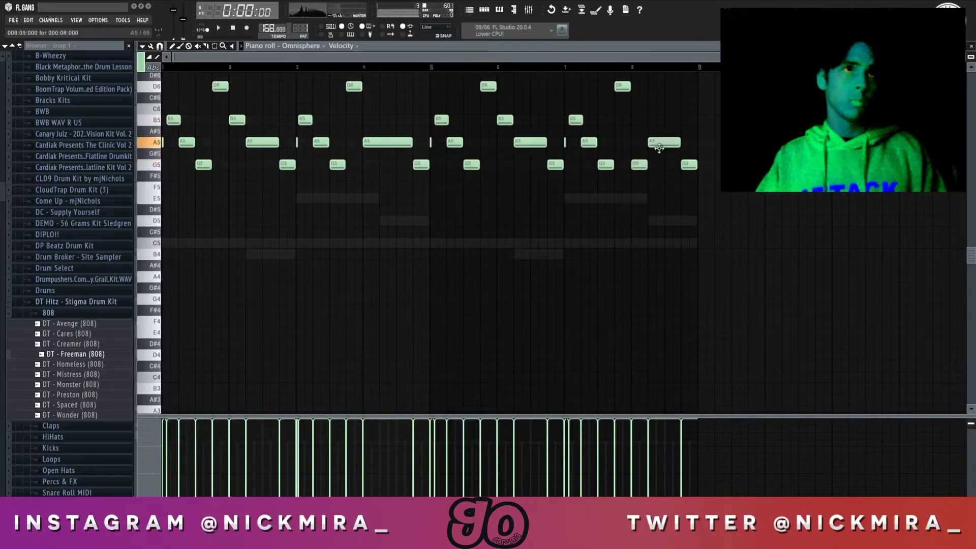
drag(659, 148, 659, 181)
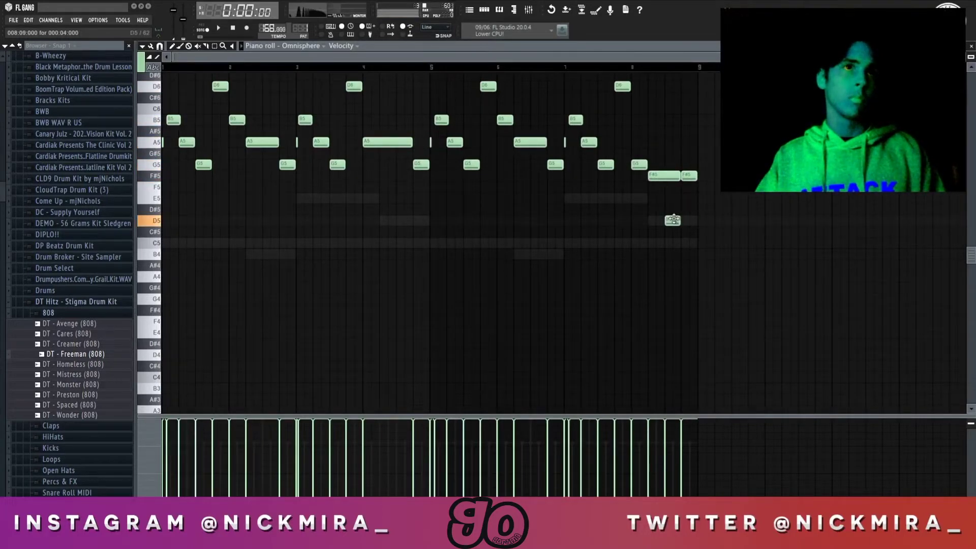
right_click(703, 166)
key(space)
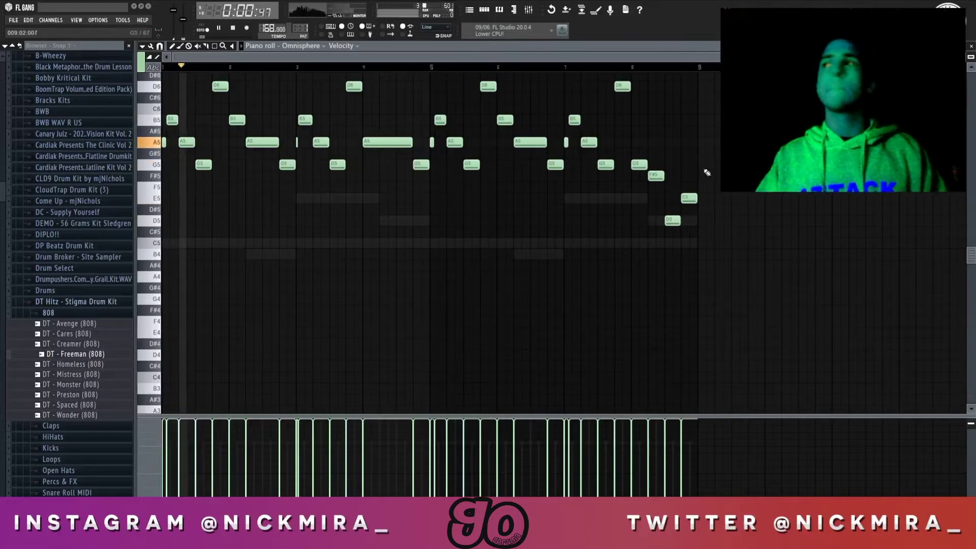
Fine-tune the B5 notes at the start of bars 1, 3, 5 and 7 by nudging their timing against the grace notes during playback
ctrl+click(157, 123)
ctrl+click(241, 120)
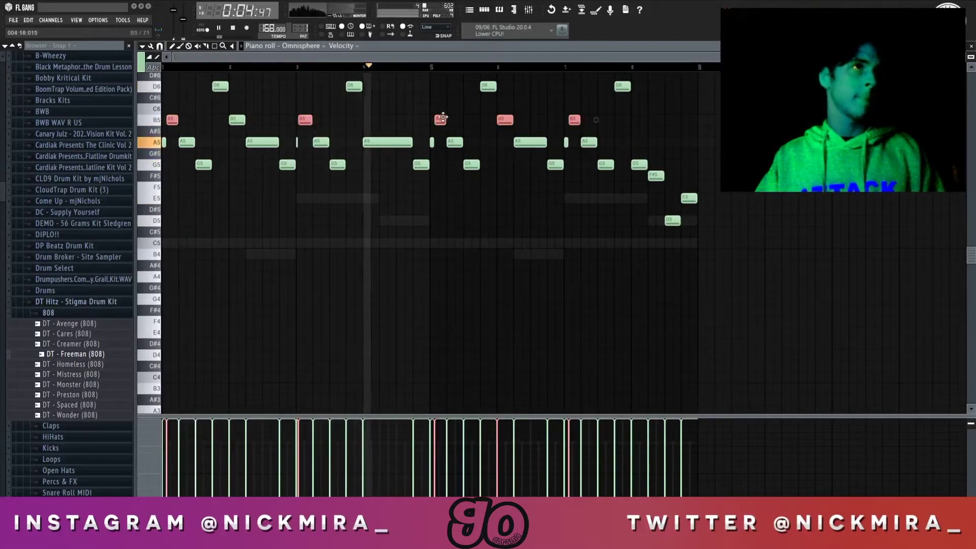
ctrl+click(508, 120)
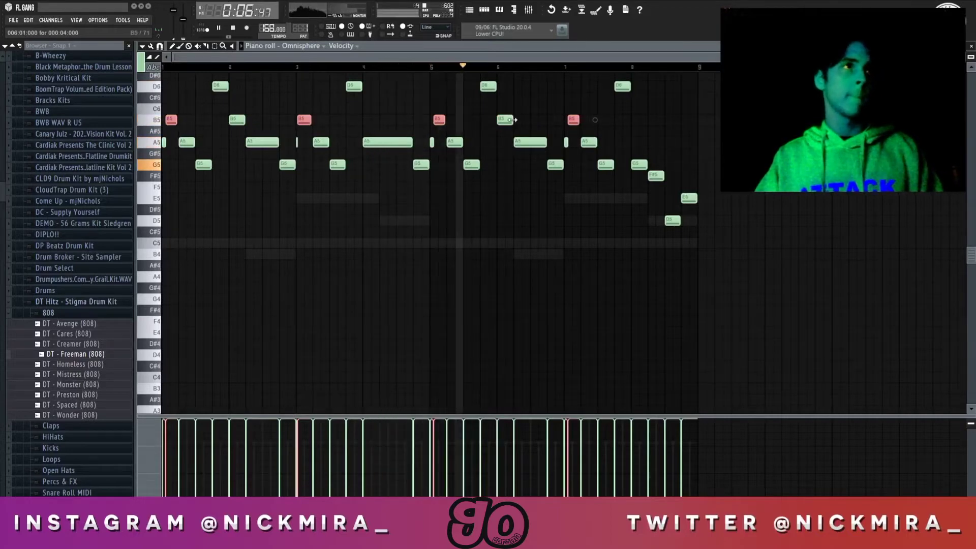
key(shift+Left)
key(space)
key(space)
key(space)
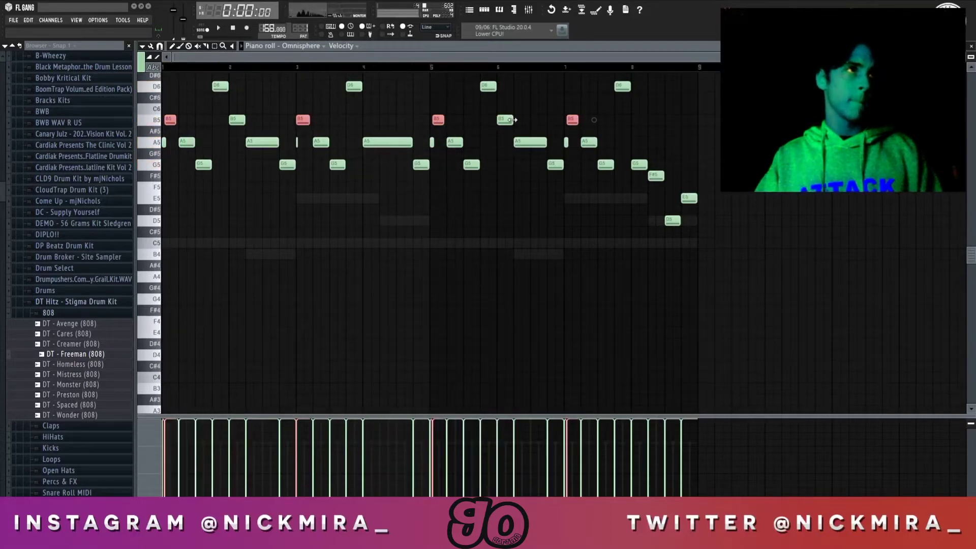
key(space)
key(shift+q)
key(space)
key(shift+Right)
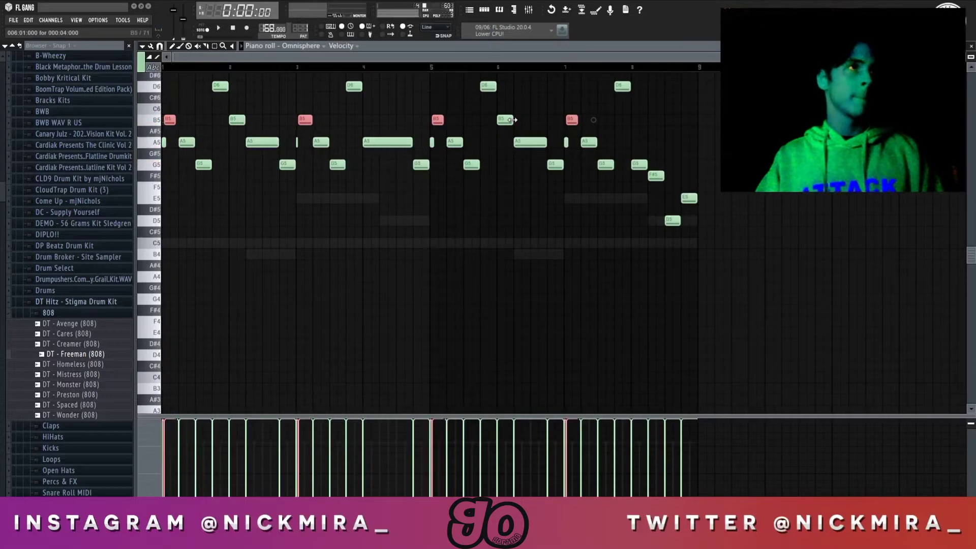
key(space)
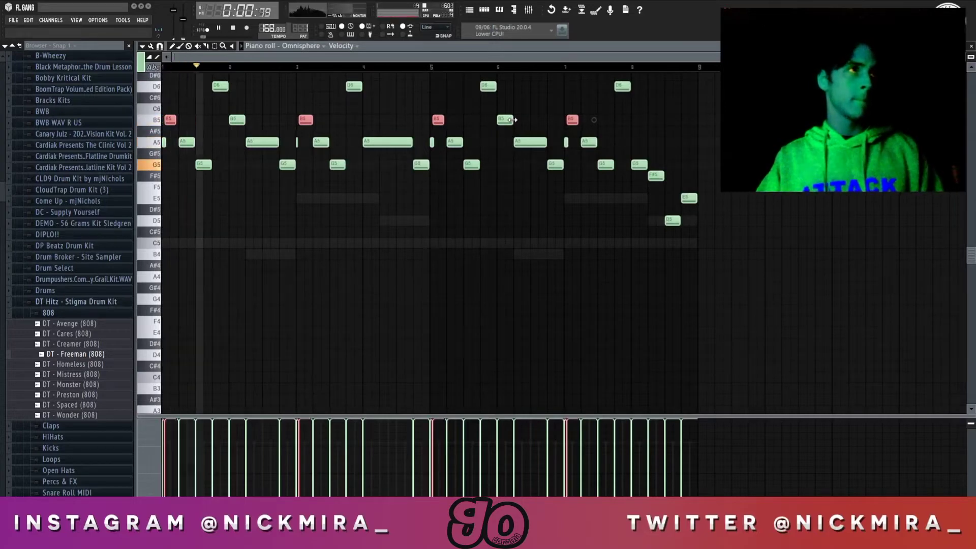
ctrl+click(652, 147)
Solo the Omnisphere channel and bring up its plugin window
key(F7)
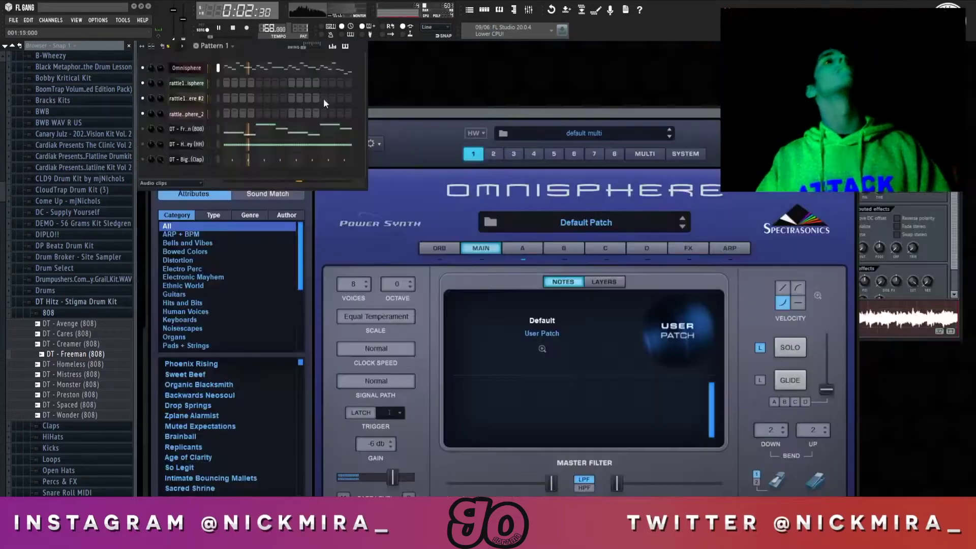
right_click(143, 67)
click(158, 71)
click(201, 70)
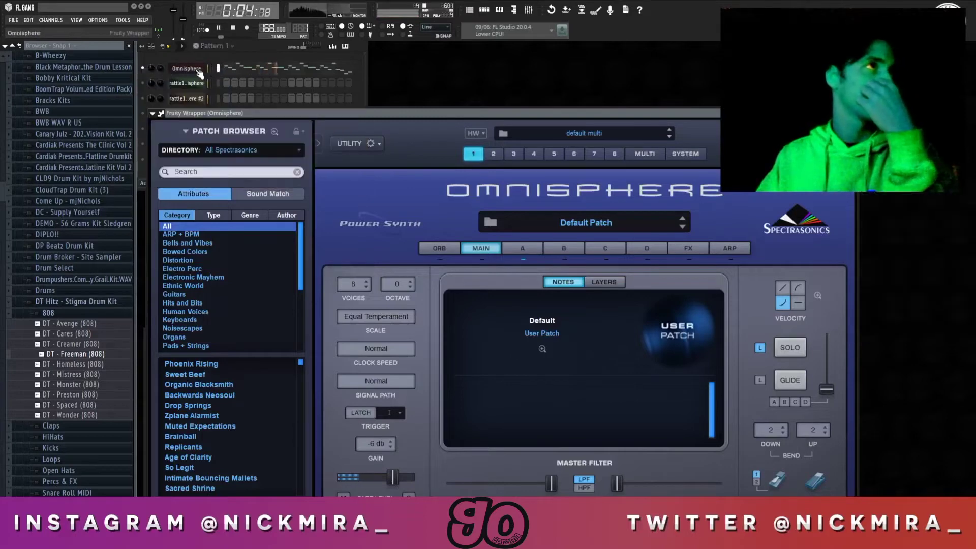
Set layer A's oscillator to the Triangle waveform, keep its shape at minimum and slightly lengthen the amp envelope release
click(538, 249)
click(592, 328)
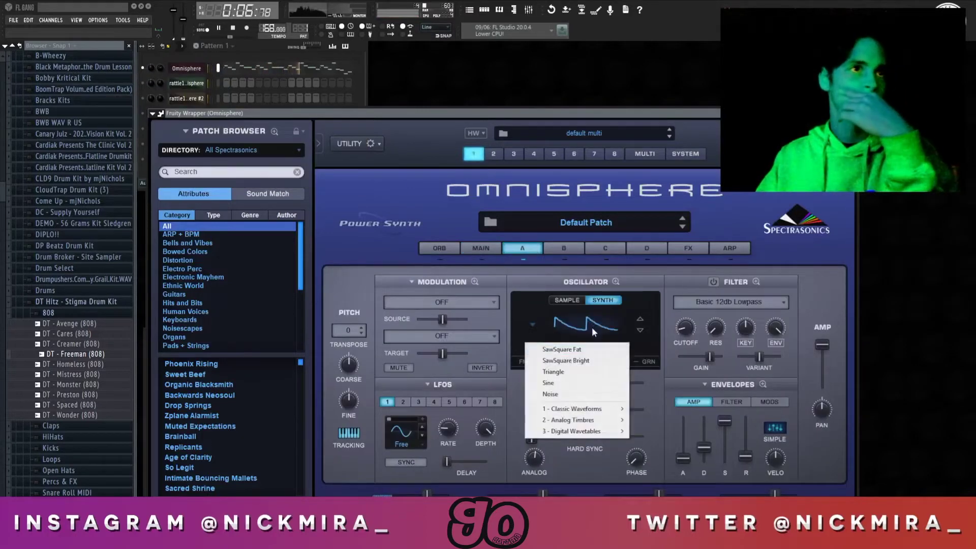
click(556, 372)
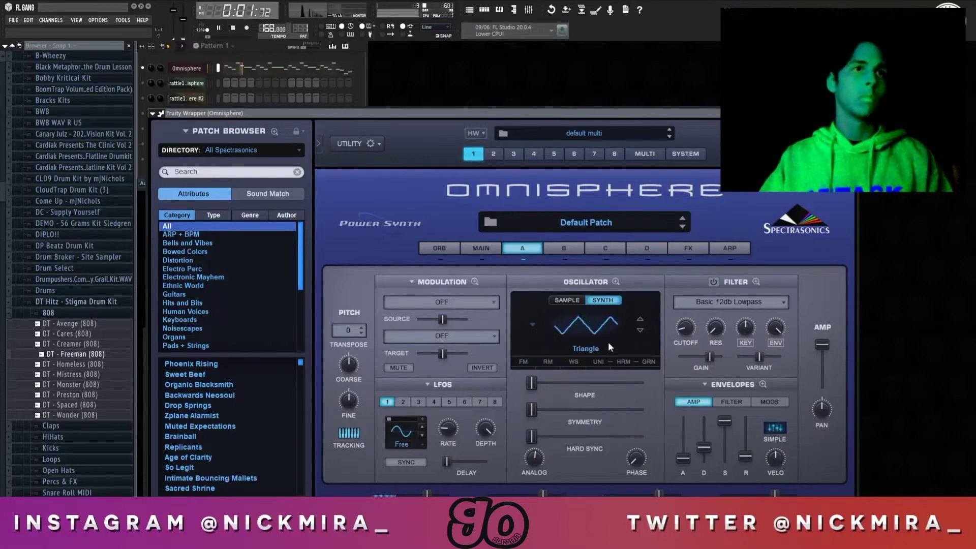
drag(582, 388, 516, 385)
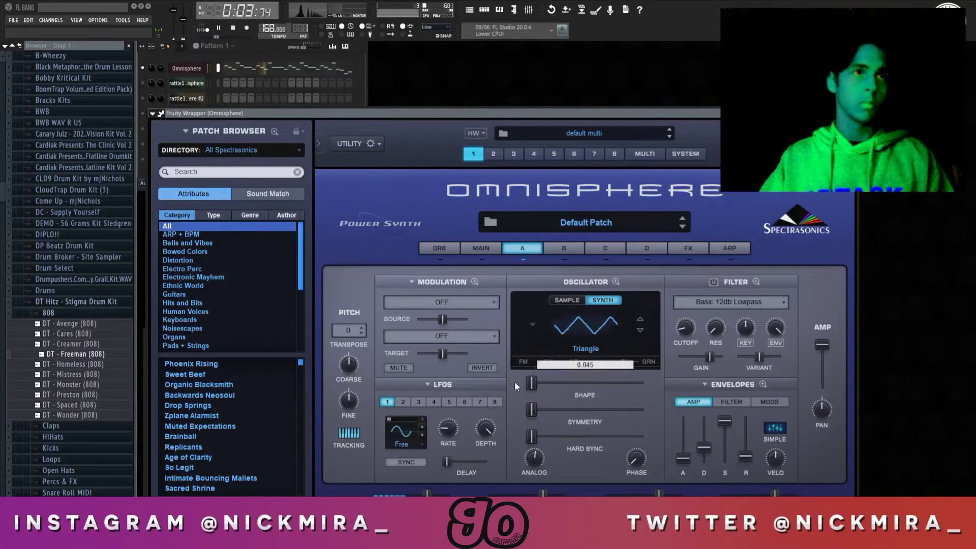
drag(746, 455, 751, 453)
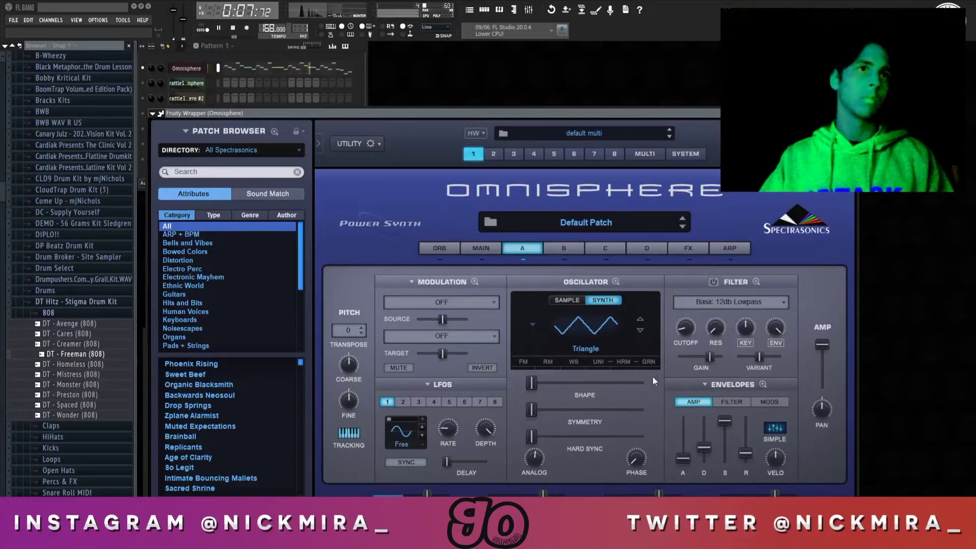
Enable granular synthesis on layer A with the GOAT preset, and set the amp envelope release to 0.42 sec
click(650, 361)
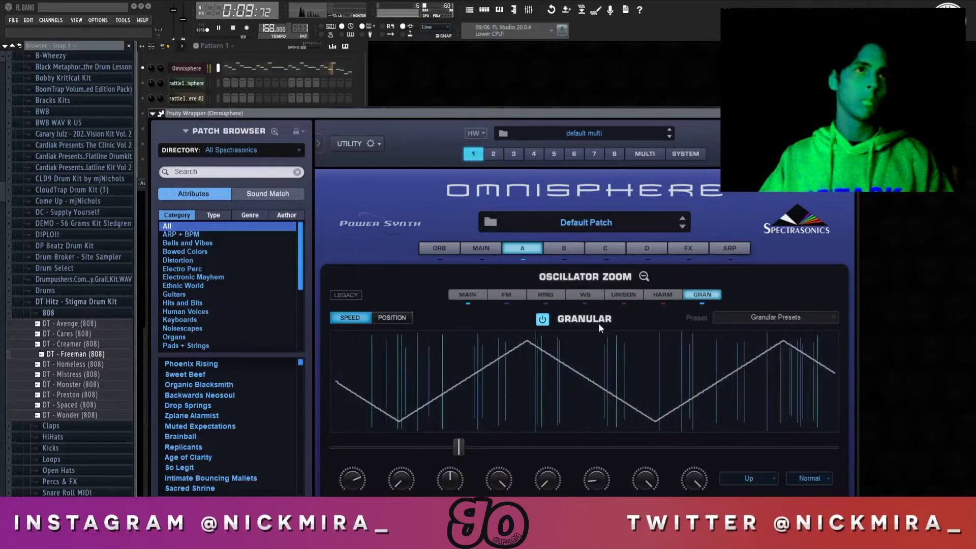
click(811, 318)
click(773, 406)
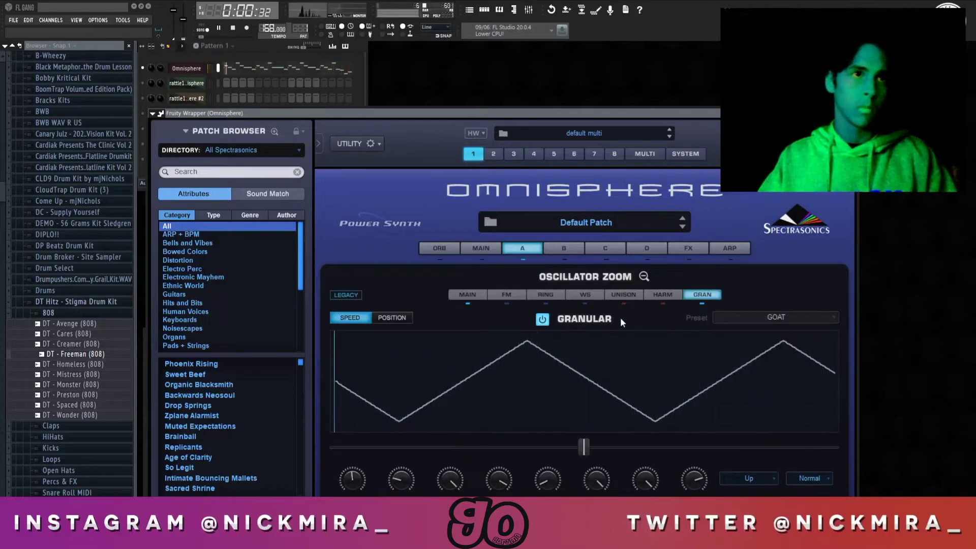
click(540, 252)
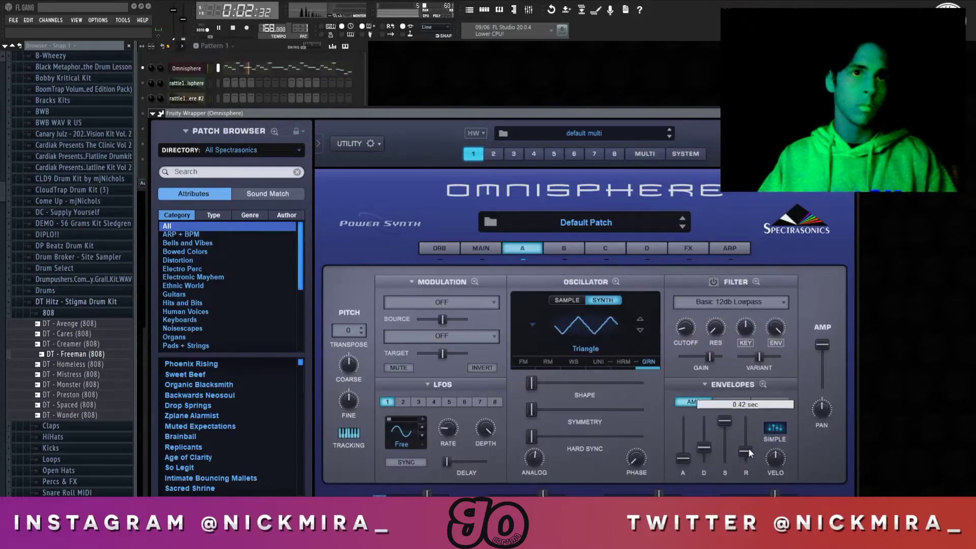
Switch layer B to a sample oscillator and filter its soundsources to the Traditional category, type Guitars Vintage
click(565, 248)
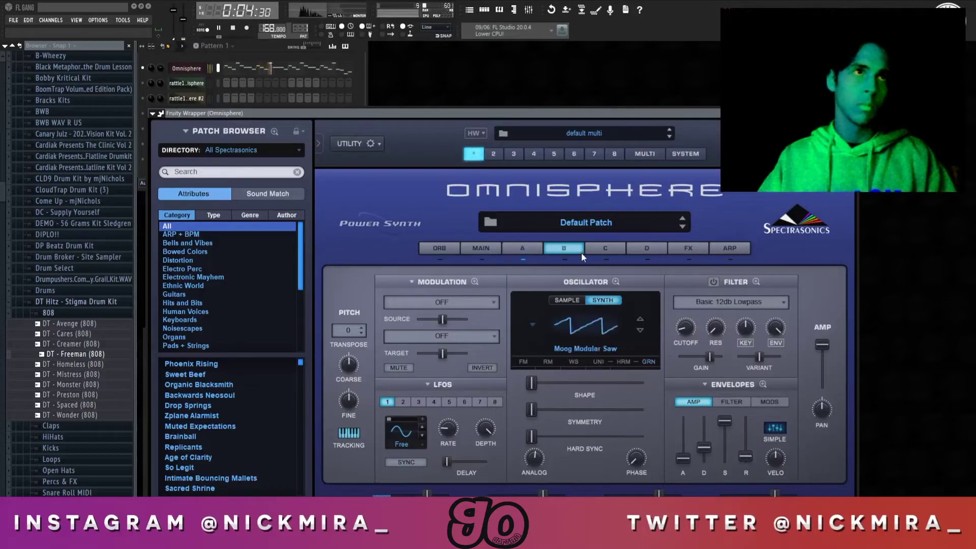
click(568, 300)
click(581, 325)
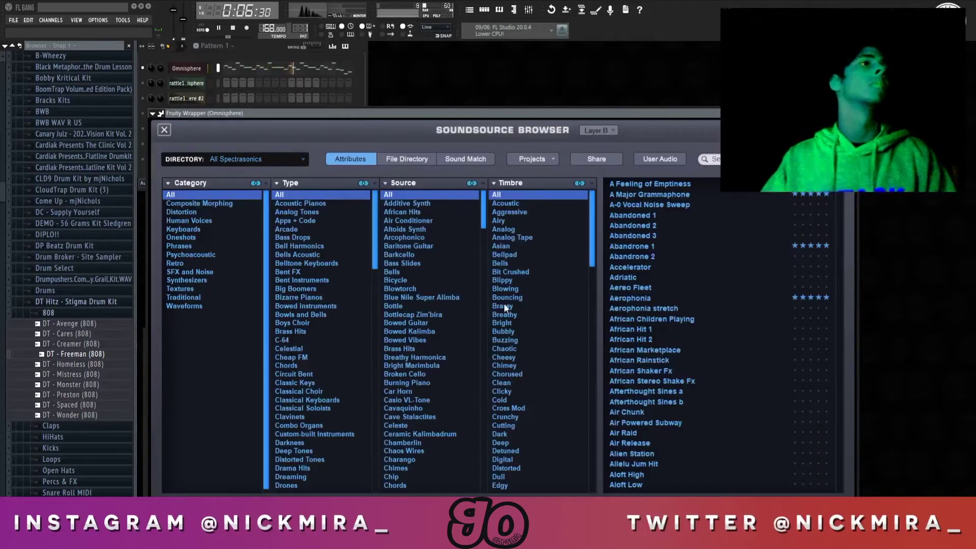
click(183, 247)
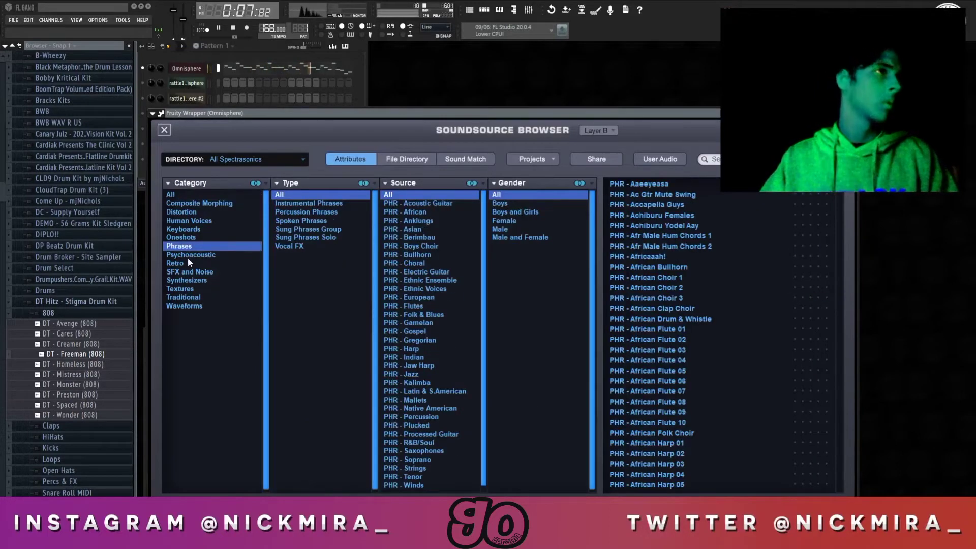
click(184, 298)
click(304, 229)
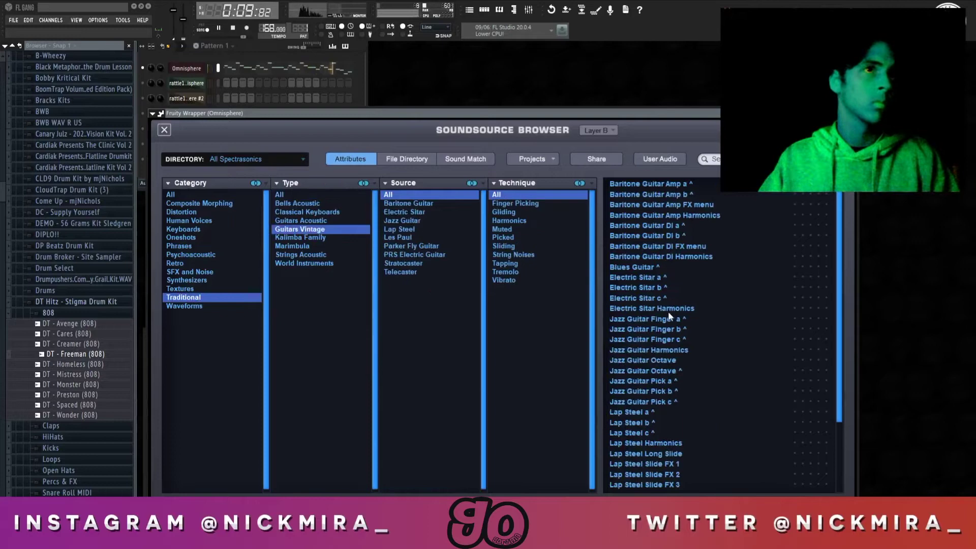
Audition Electric Sitar b, load Blues Guitar into layer B instead, and lower layer B's level
click(670, 270)
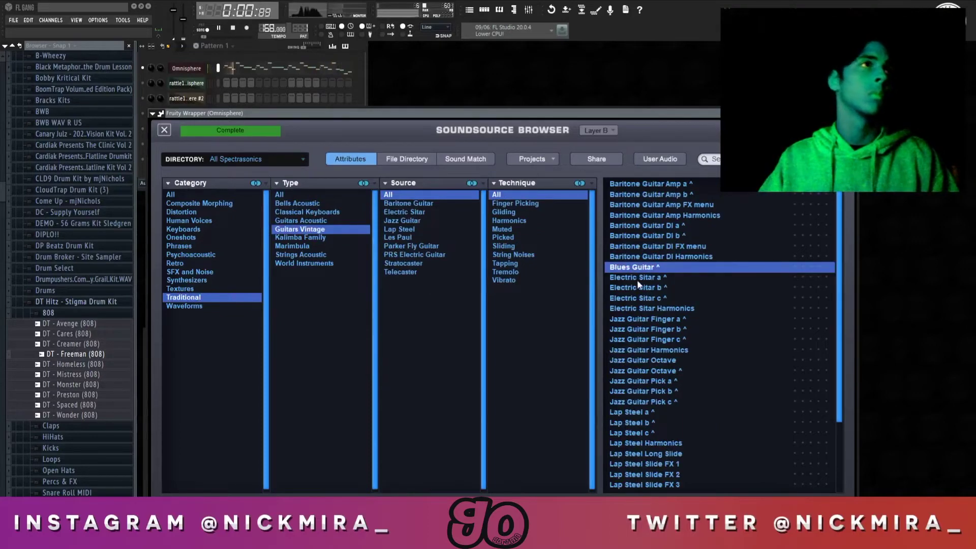
click(694, 287)
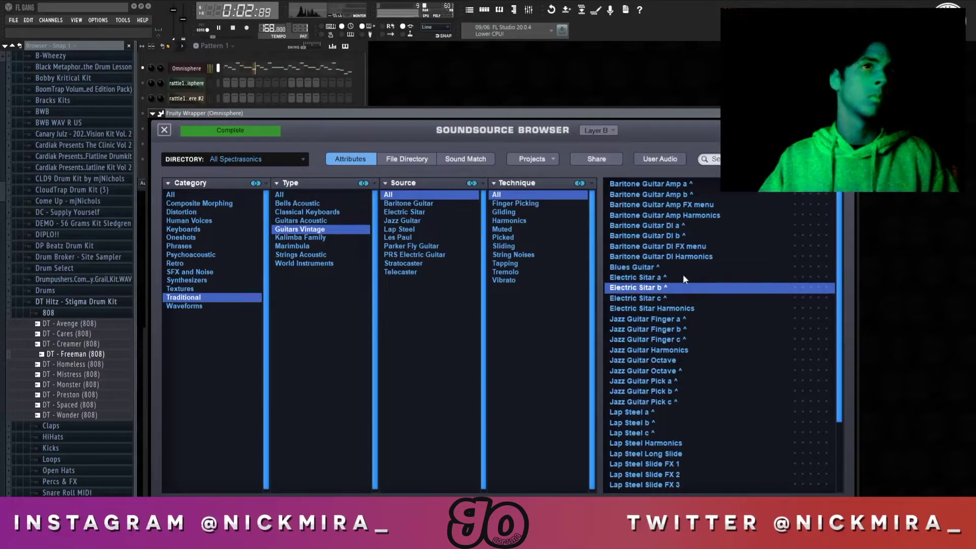
click(676, 269)
click(164, 130)
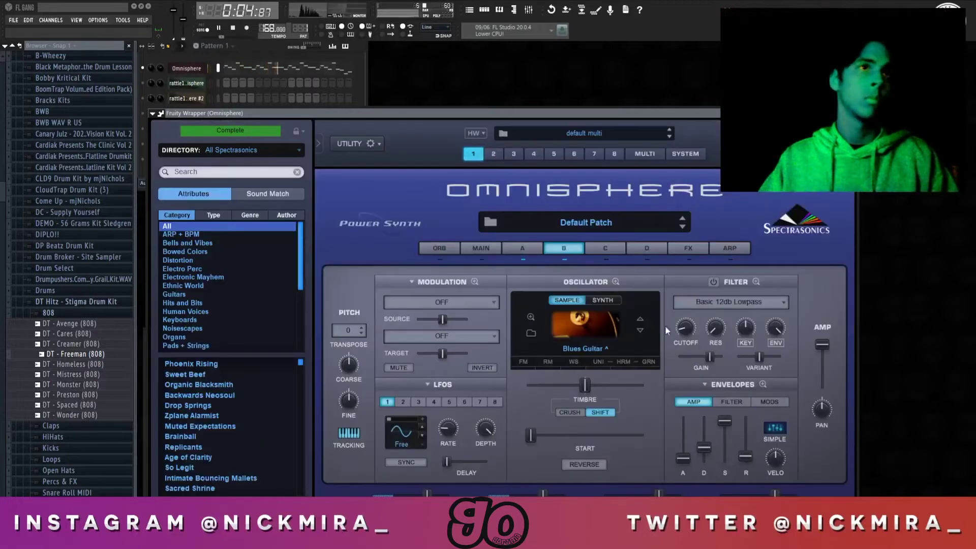
drag(543, 494, 531, 493)
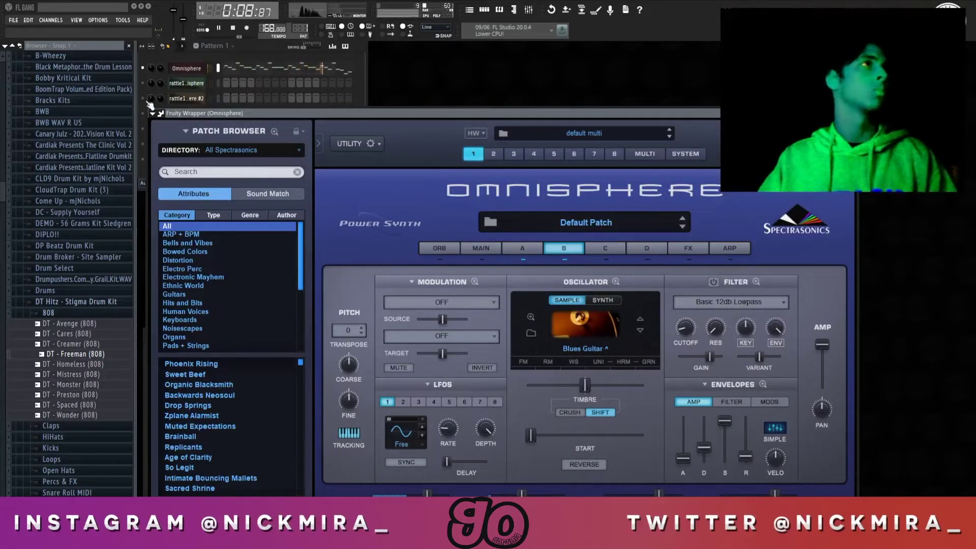
Unmute the rattle stems and rewrite the last three beats of melody bar 6 as G5, F#5 and D5
click(144, 84)
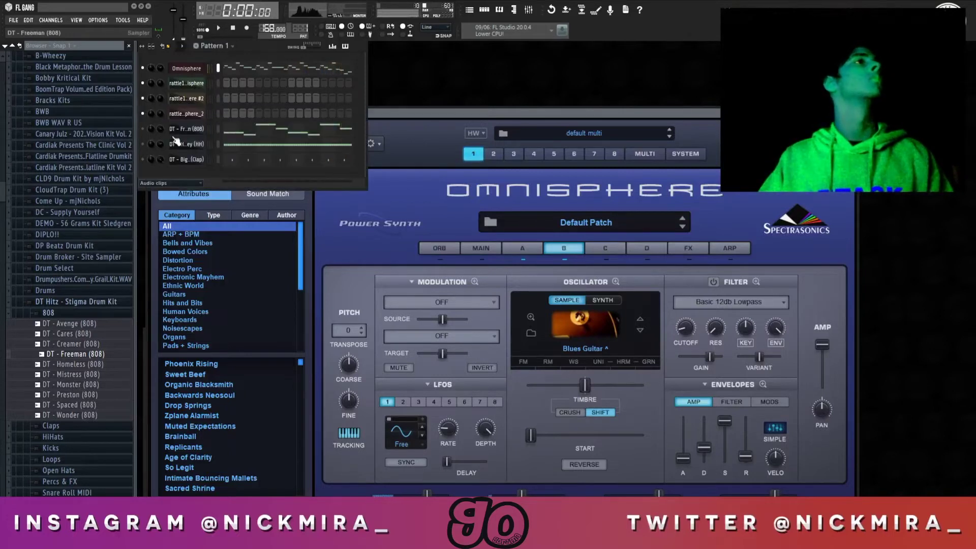
click(246, 70)
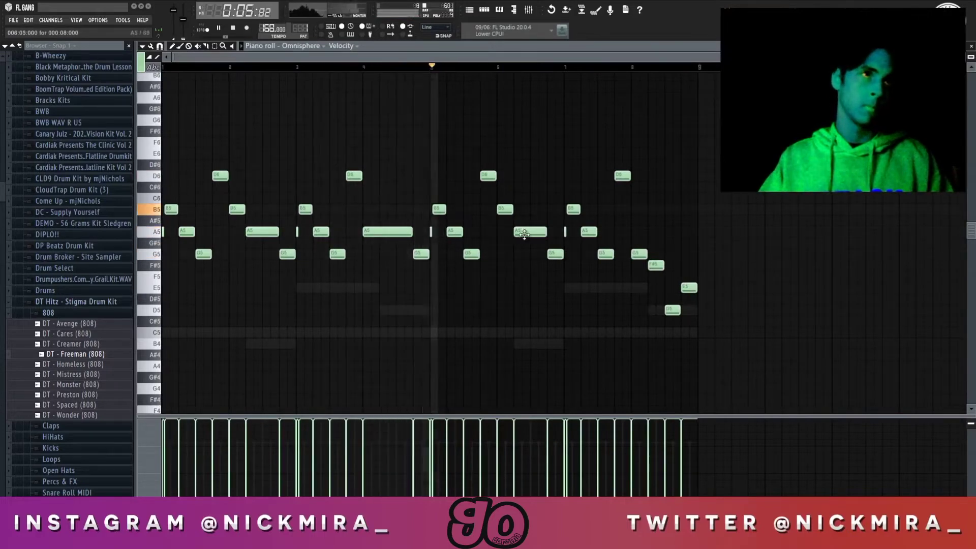
key(space)
drag(525, 232, 527, 254)
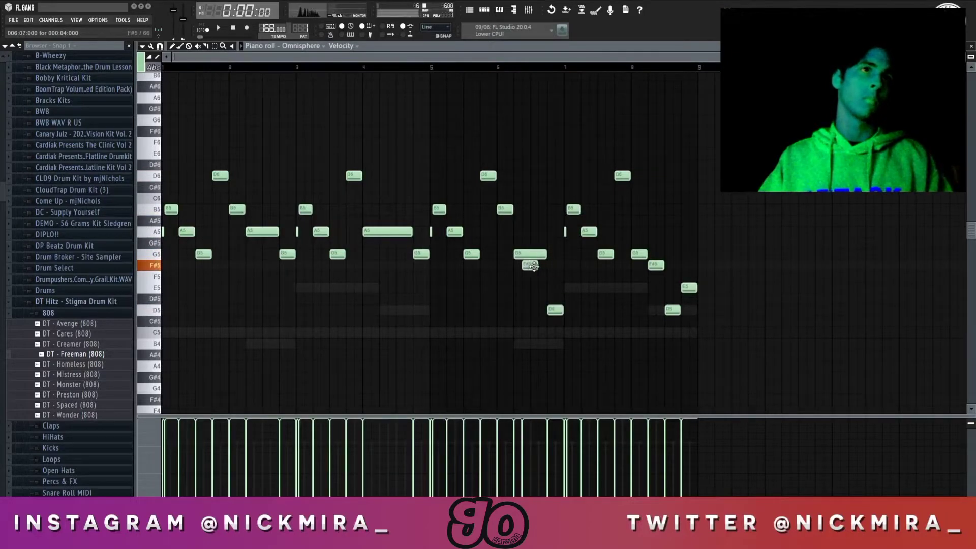
drag(532, 266, 539, 266)
key(space)
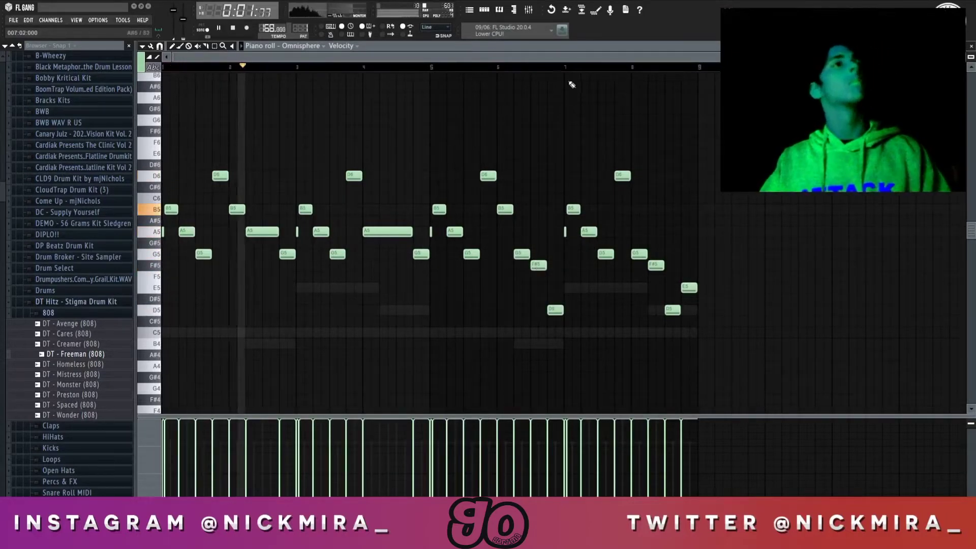
Rewrite the melody in bar 7 as G5, A5, F#5 and D5 with an F#5 grace note, and play it back
click(569, 67)
key(space)
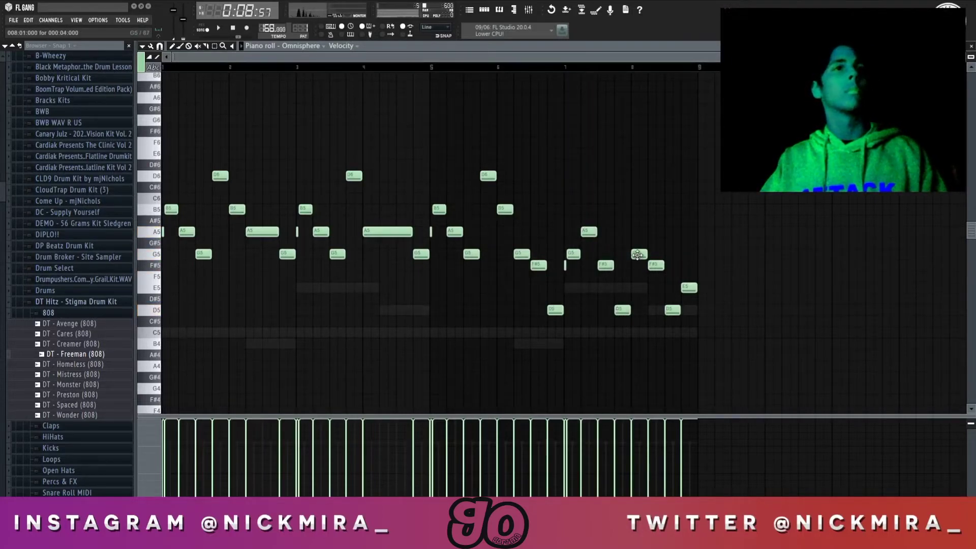
key(space)
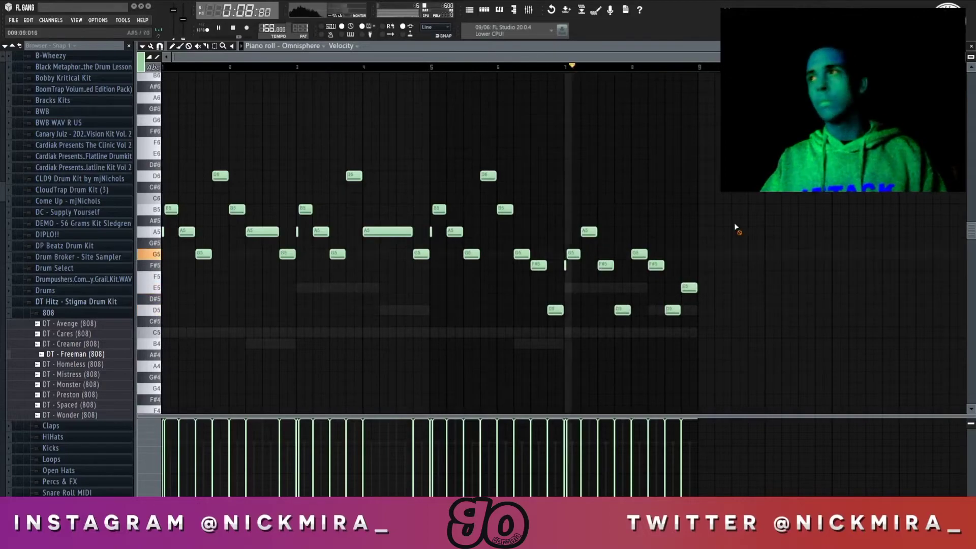
Replace layer B's soundsource in Omnisphere with Jazz Guitar Pick a
key(Escape)
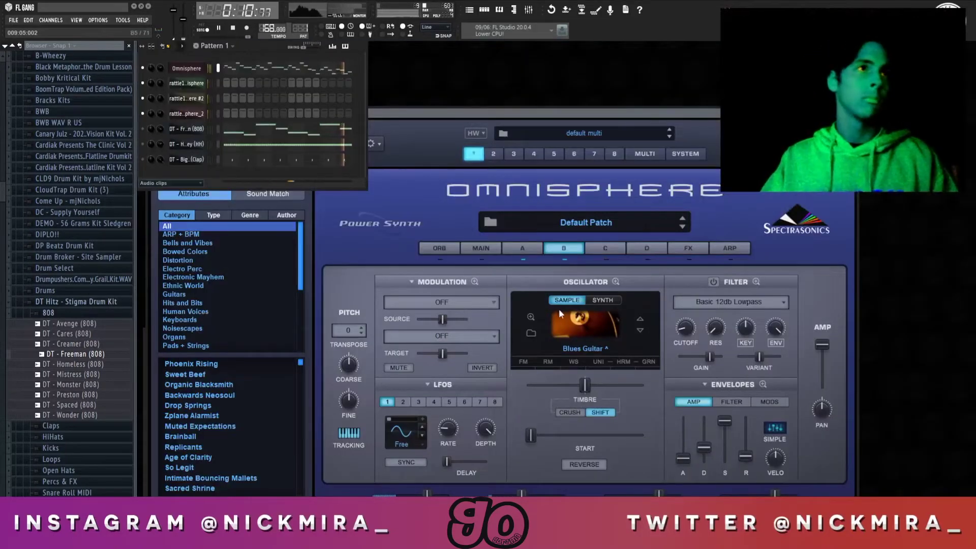
click(605, 323)
click(697, 383)
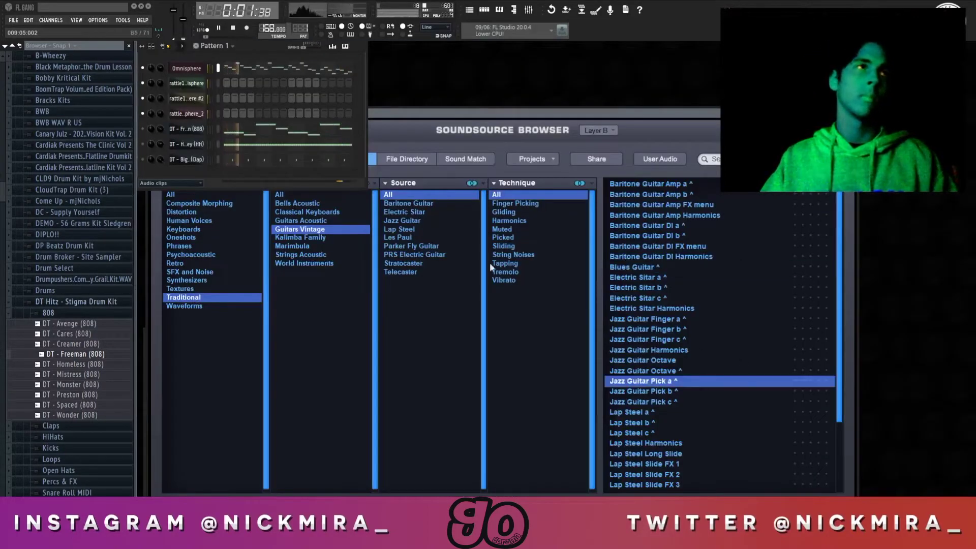
Solo the Omnisphere channel to hear the melody without the rattle stems
right_click(149, 69)
click(143, 69)
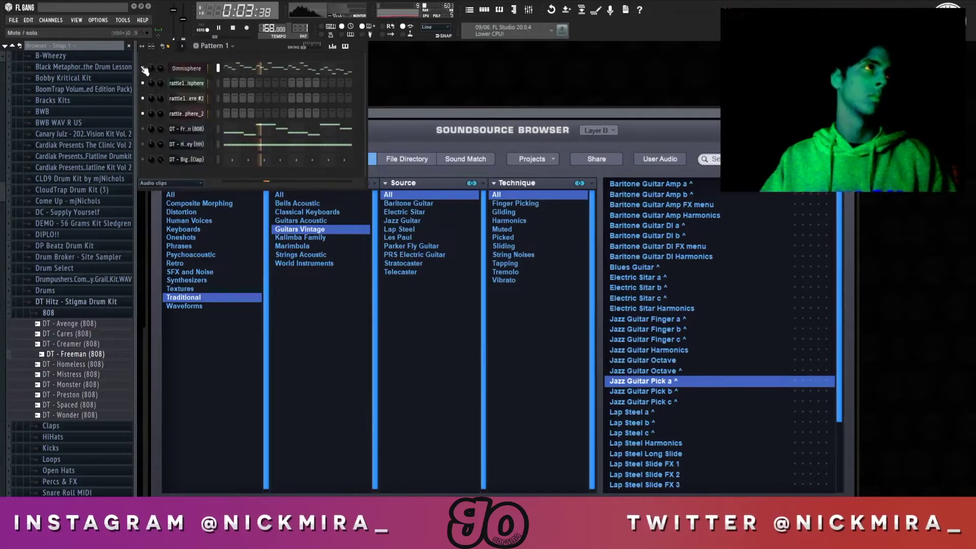
right_click(143, 69)
click(176, 75)
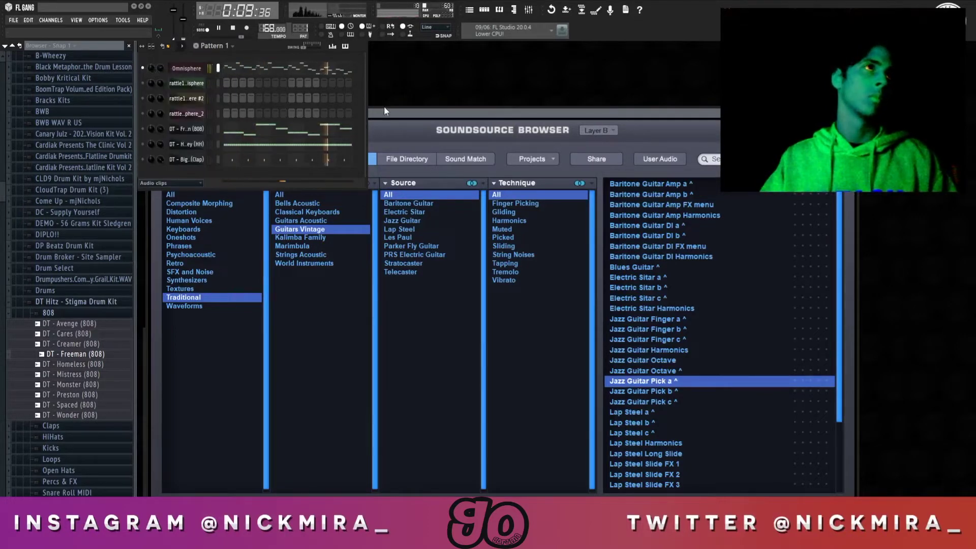
Return to Omnisphere's layer B page and slightly raise the release of its amp envelope
click(384, 111)
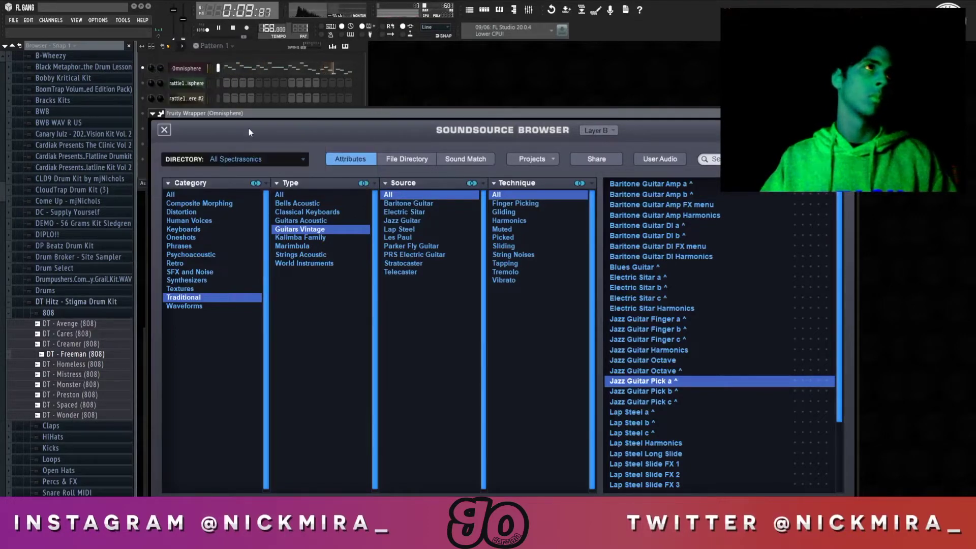
click(166, 134)
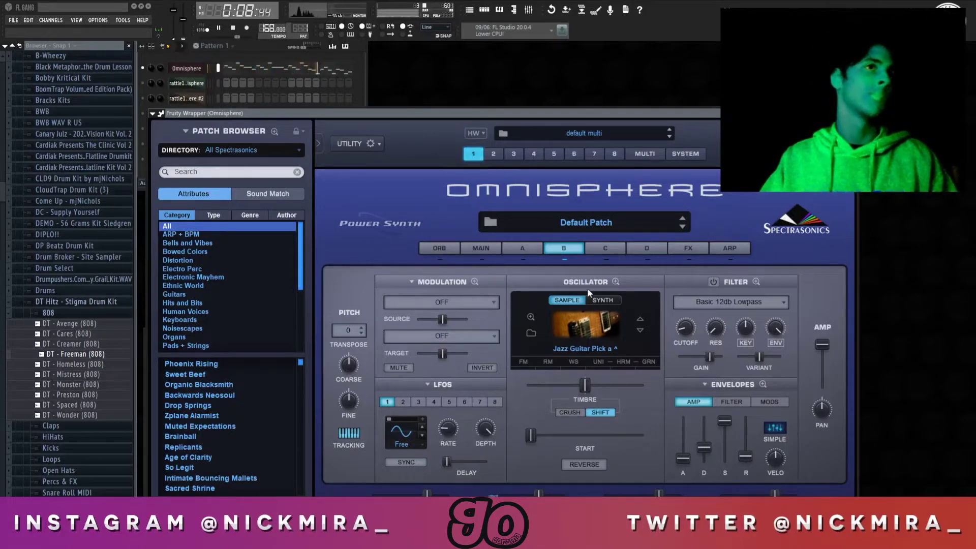
drag(748, 457, 749, 444)
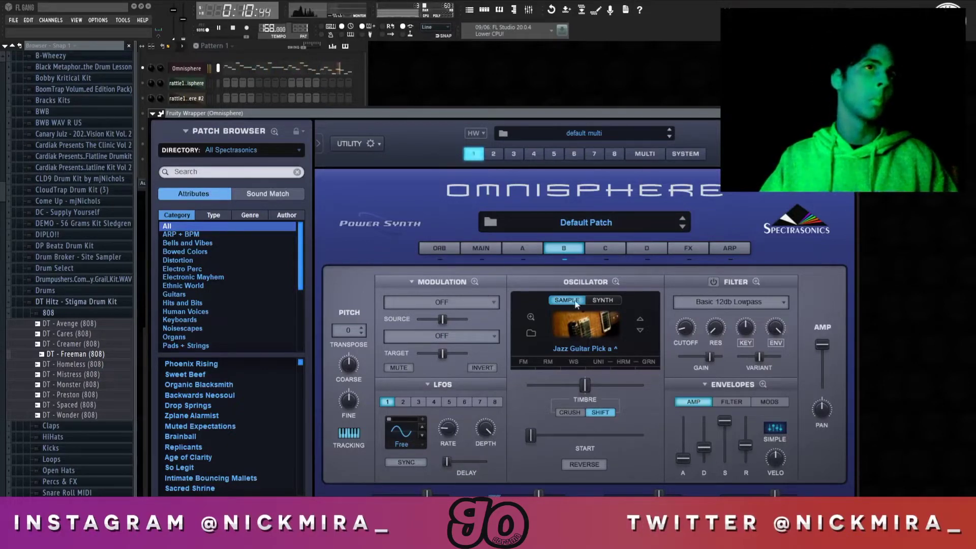
Look over the Omnisphere melody notes in the piano roll and bring the muted channels back in
click(267, 70)
key(ctrl+a)
scroll(291, 212, down, 4)
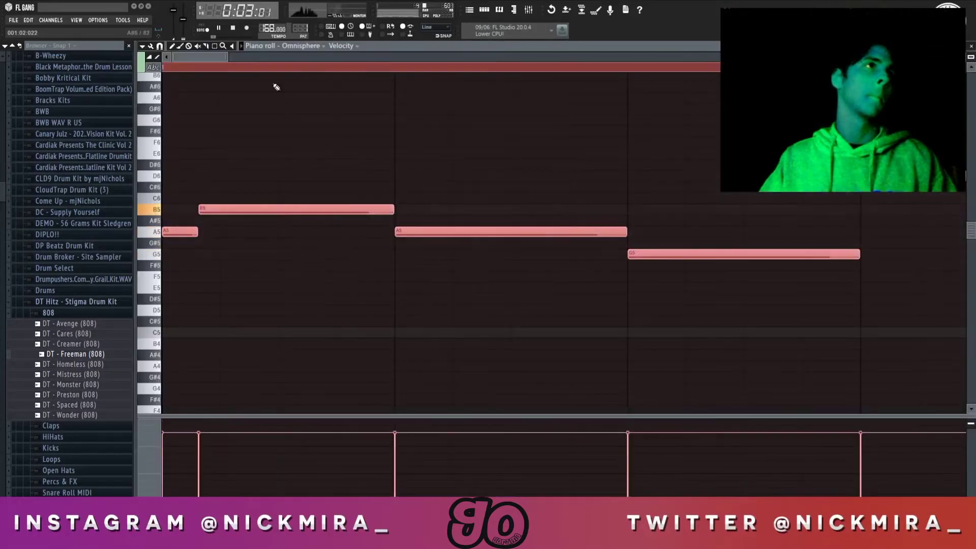
scroll(276, 87, down, 3)
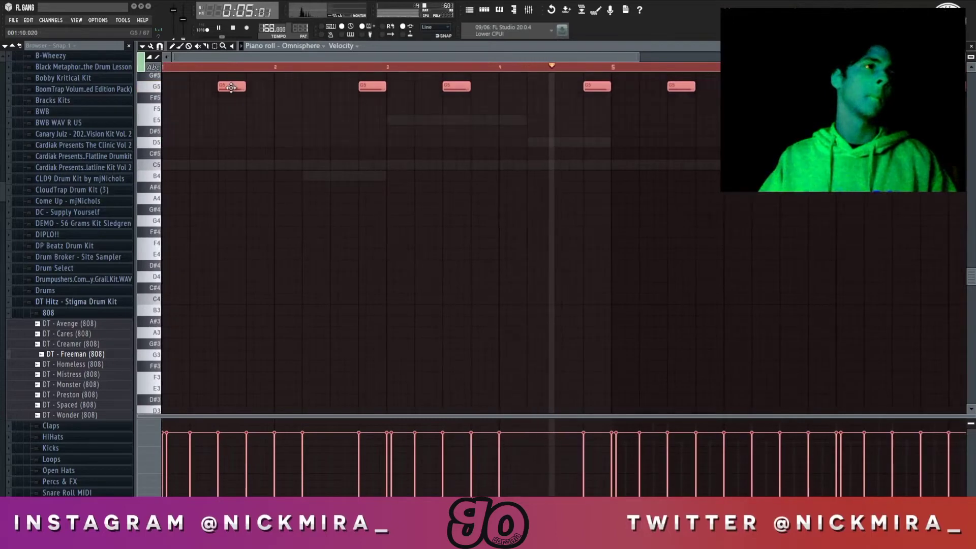
ctrl+click(268, 67)
key(Escape)
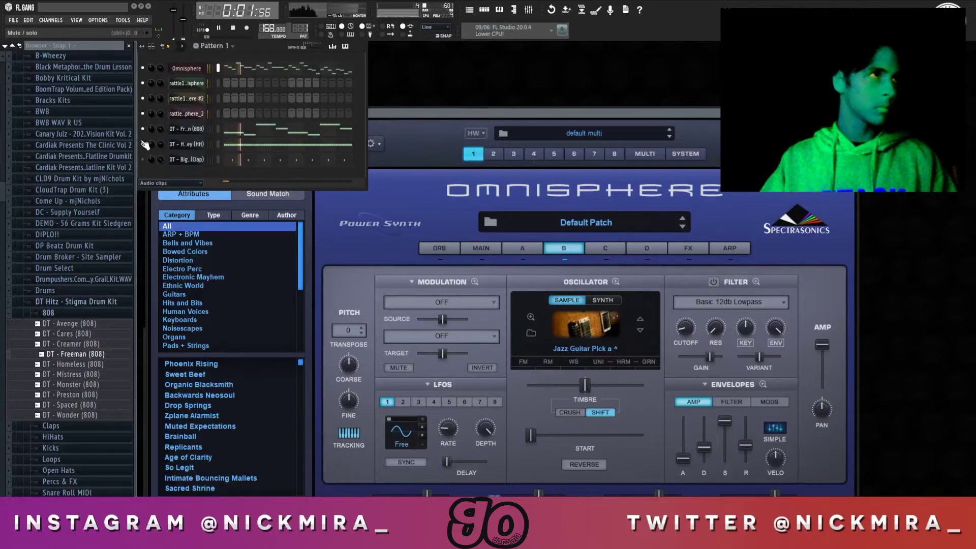
Add nm - animals perc from the Diesel Drum Kit as a new channel below the clap
click(79, 305)
scroll(75, 309, up, 5)
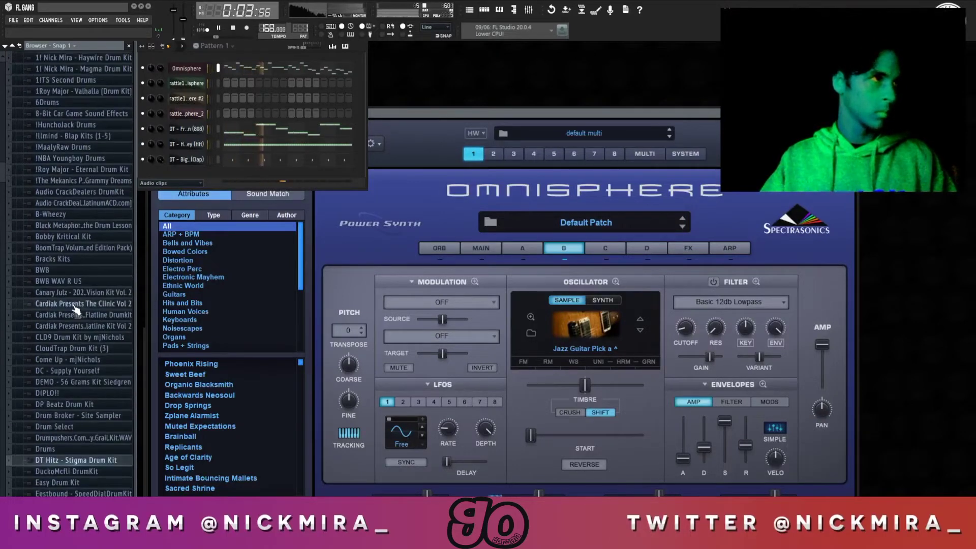
scroll(75, 309, up, 10)
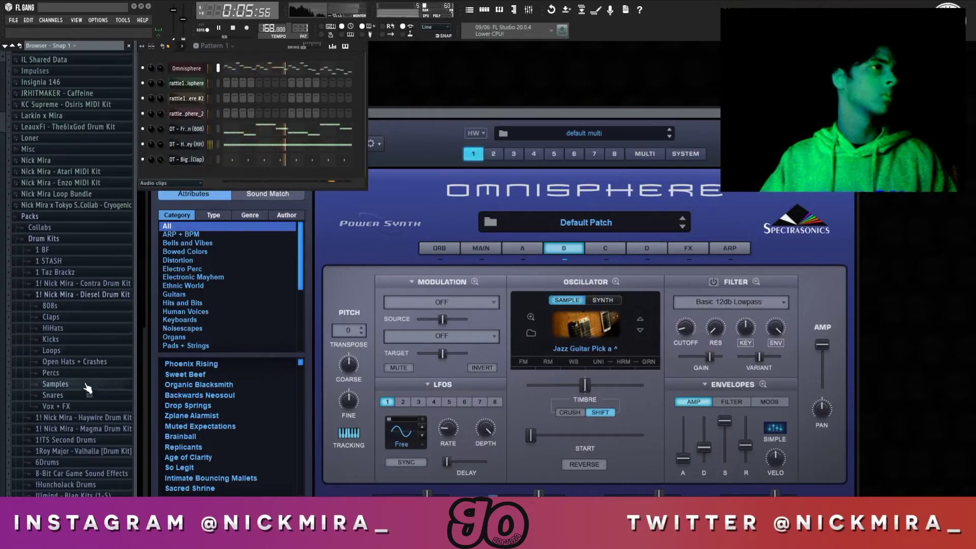
click(66, 374)
click(100, 385)
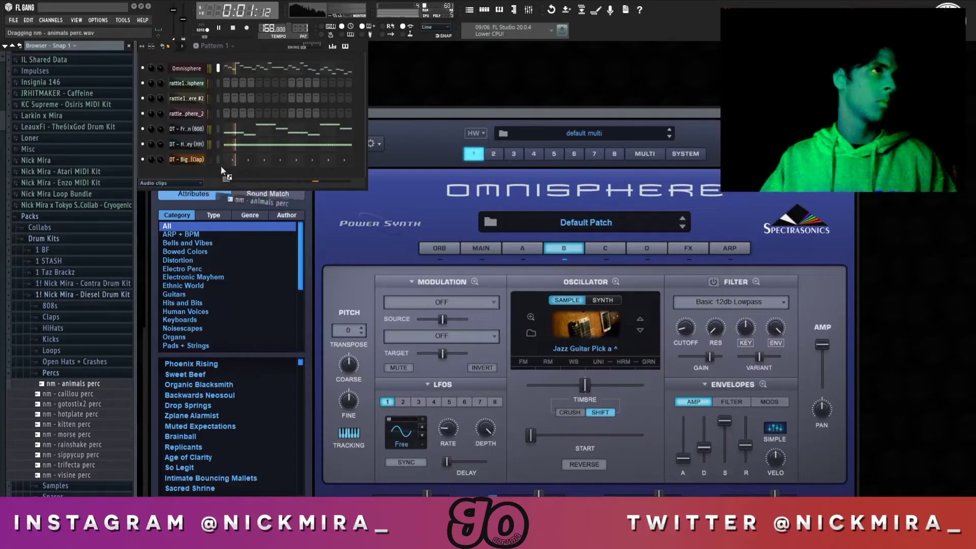
drag(221, 166, 222, 173)
Place an animals perc hit on the fifth step of all eight bars, transpose the hits down to C4 and play them back
click(258, 175)
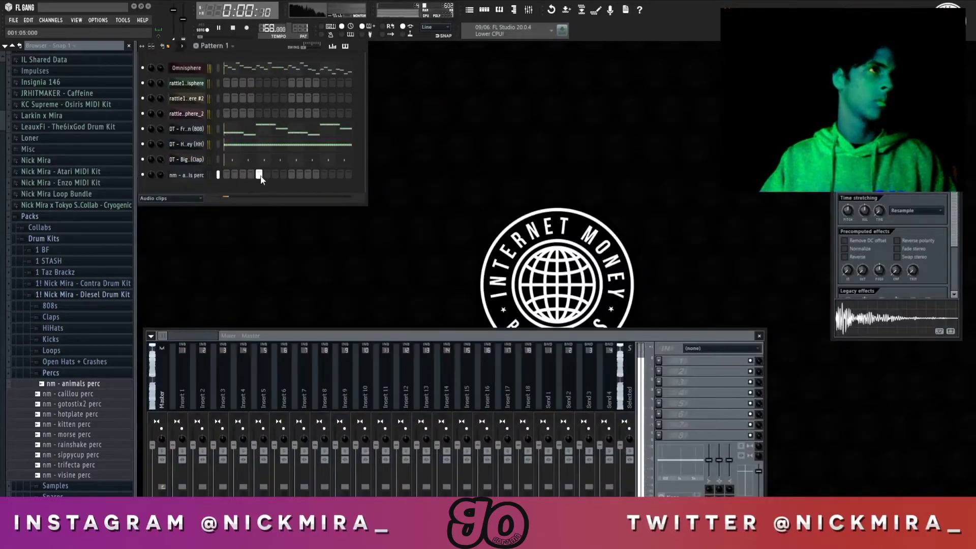
right_click(202, 175)
click(224, 174)
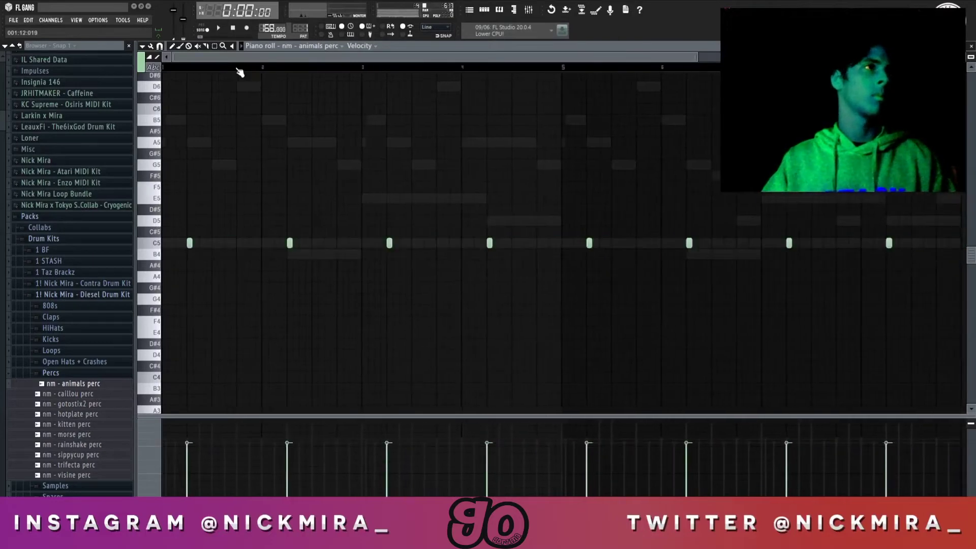
key(Down)
key(shift+Up)
key(ctrl+Down)
key(space)
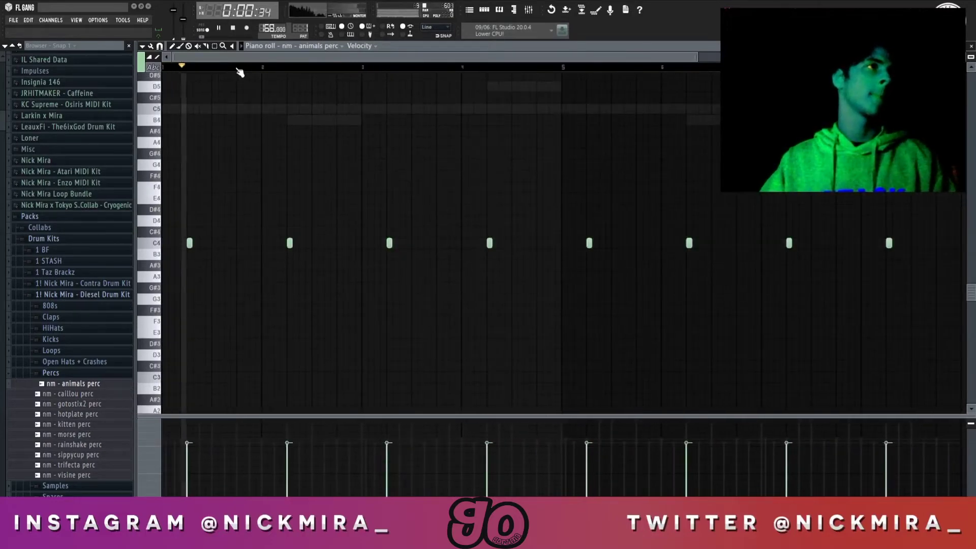
key(space)
key(space)
Shorten the first perc hit with a finer snap and repeat it as a rapid roll of four C4 notes
drag(192, 243, 190, 243)
click(160, 46)
click(177, 154)
drag(179, 235, 337, 245)
key(ctrl+b)
key(ctrl+b)
key(ctrl+b)
Delete every perc note after the first C4 roll and add a single A4 hit in bar 3
ctrl+click(269, 252)
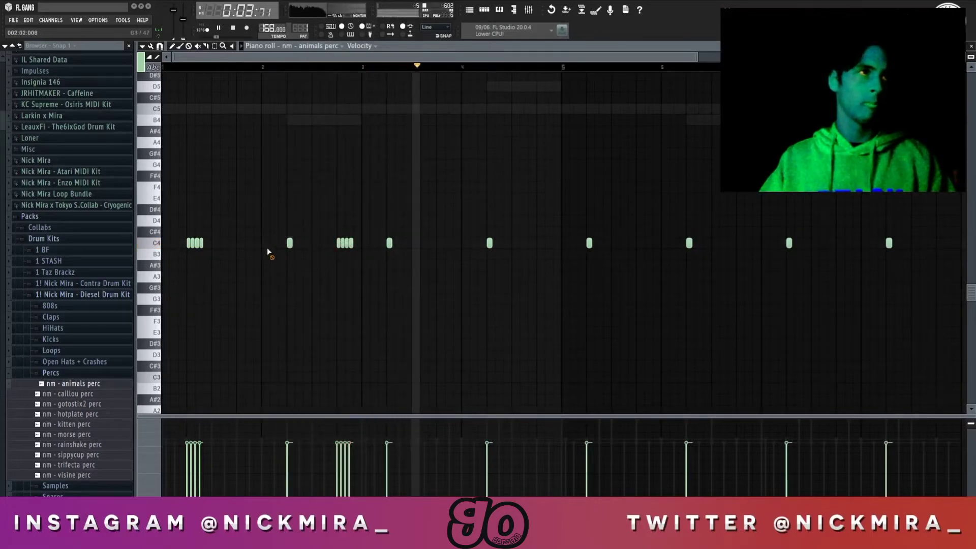
drag(270, 251, 710, 244)
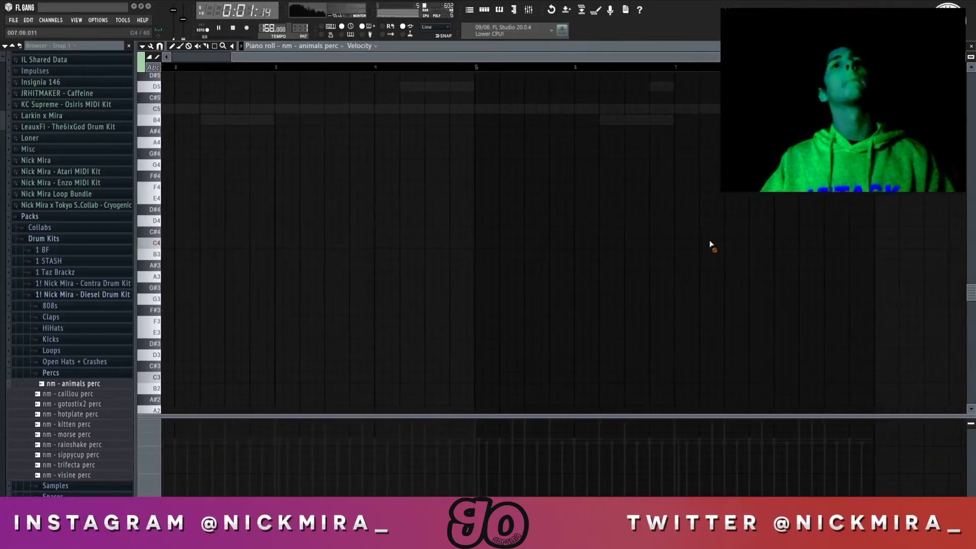
scroll(605, 91, down, 3)
double_click(326, 108)
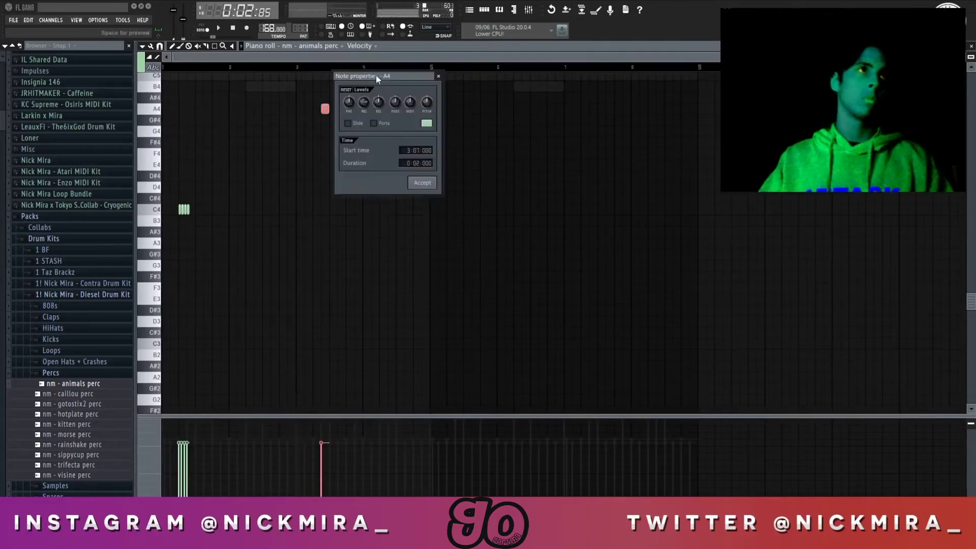
key(Escape)
key(space)
key(space)
Raise the velocity of all the animals perc notes to maximum and deselect them
key(ctrl+a)
scroll(327, 109, up, 5)
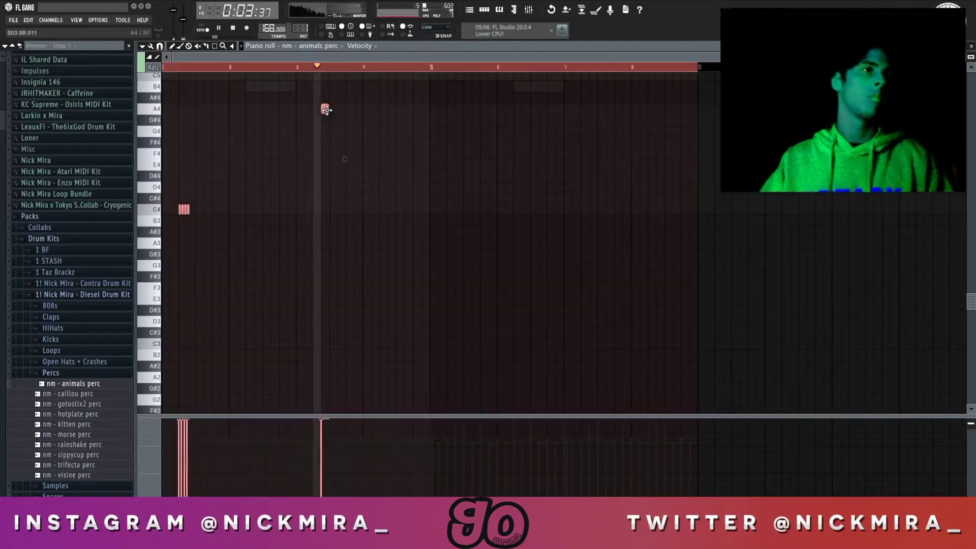
key(space)
key(ctrl+d)
key(space)
Move the A4 hit to step 5 of bar 3 and add A4 hits on steps 3 and 15 of bar 4
click(316, 109)
click(358, 109)
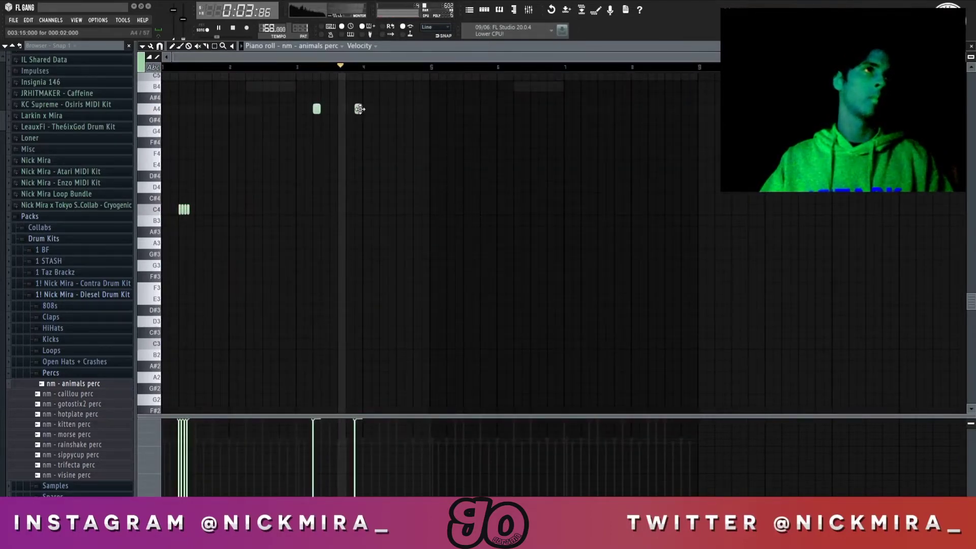
click(375, 109)
right_click(358, 109)
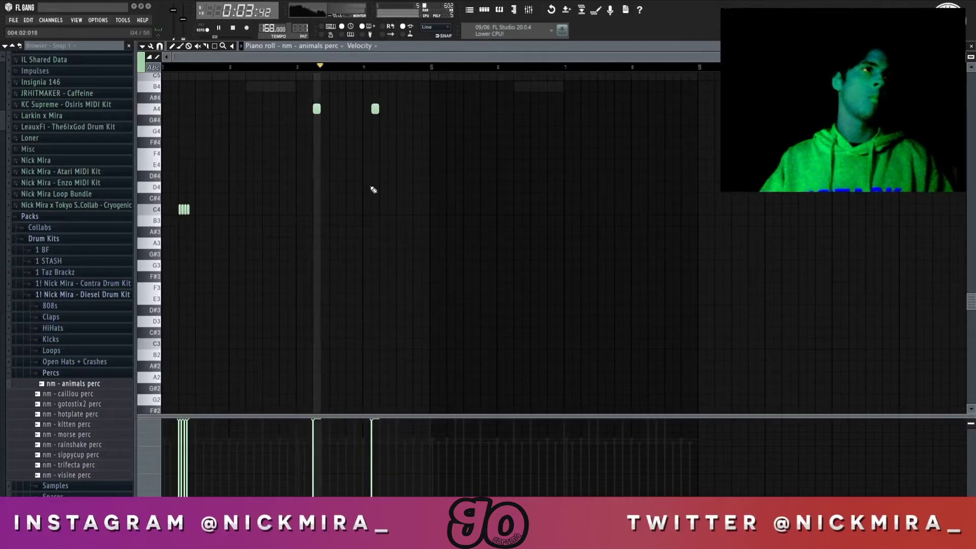
click(426, 108)
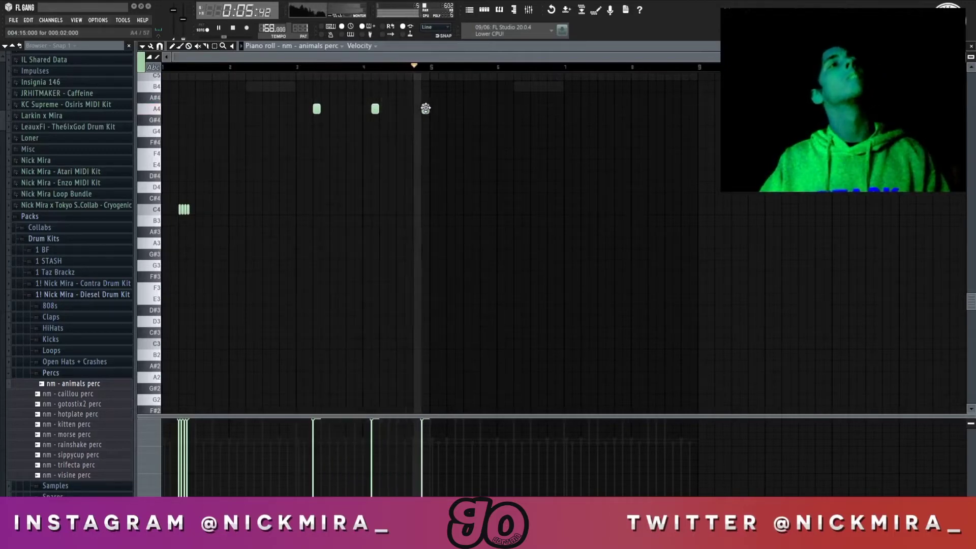
Duplicate the four-bar perc pattern into bars 5 to 8, align it with the bar grid and play it back
key(ctrl+b)
key(shift+Right)
key(shift+Right)
key(shift+Right)
key(shift+Left)
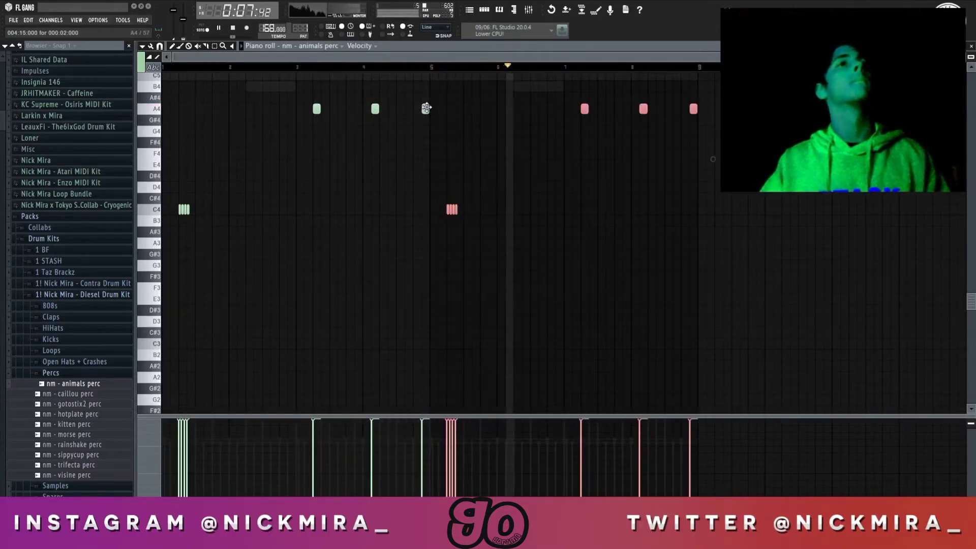
key(ctrl+d)
click(297, 68)
key(space)
key(space)
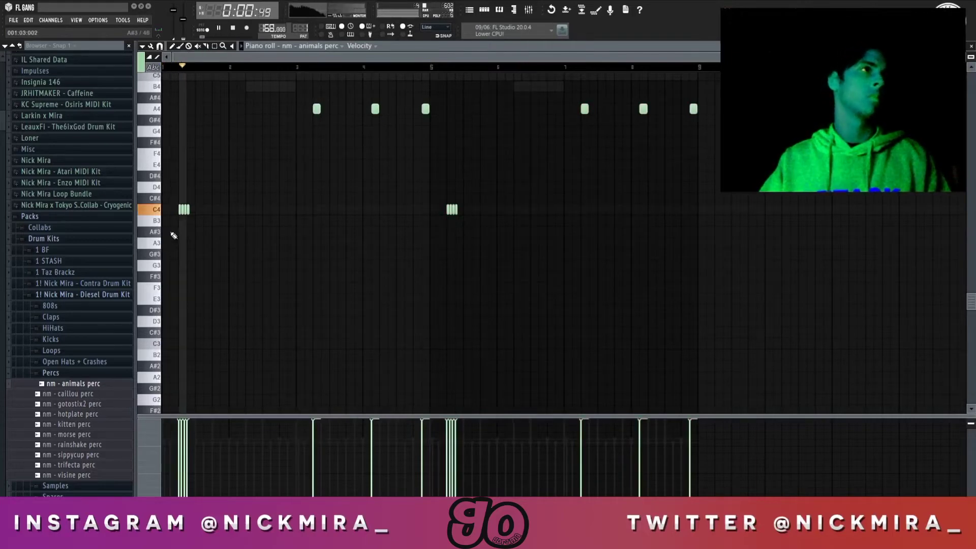
Transpose both C4 perc rolls up to F#4
key(space)
ctrl+click(156, 210)
key(space)
drag(191, 210, 192, 144)
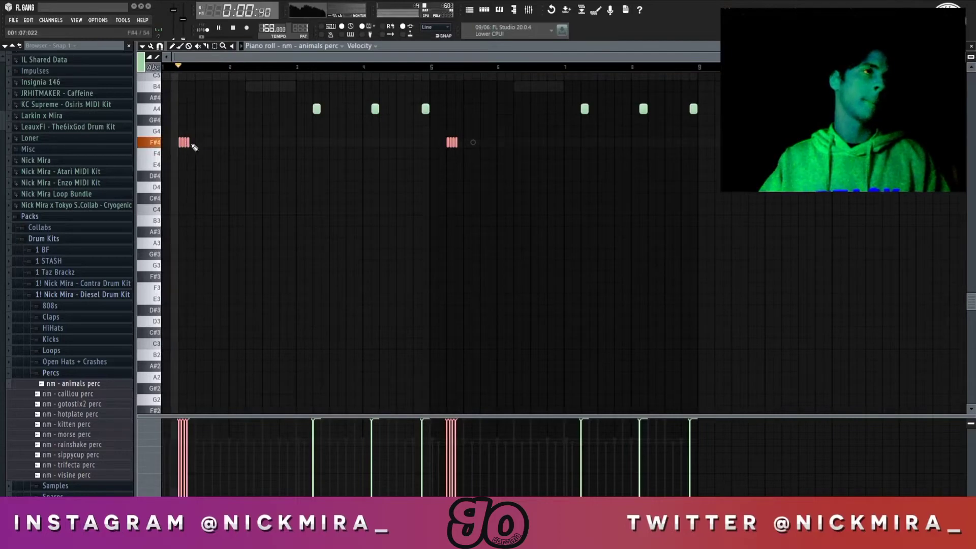
Adjust the velocity of all the animals perc notes to slightly below maximum during playback
key(ctrl+a)
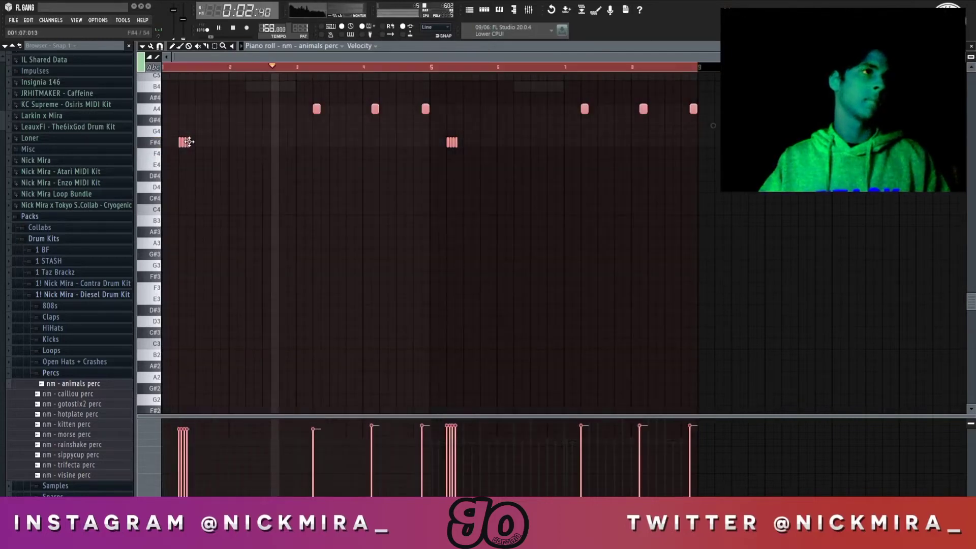
key(ctrl+d)
key(ctrl+a)
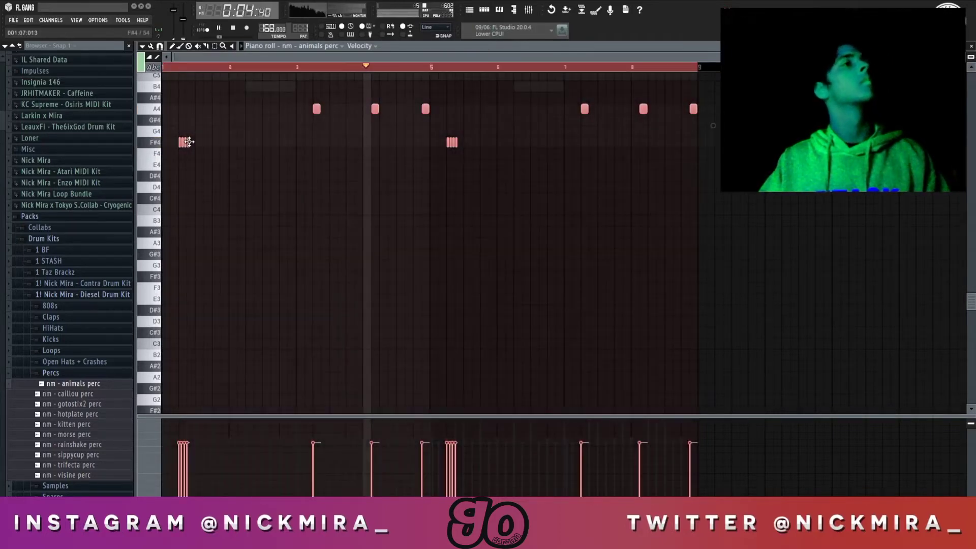
scroll(189, 142, up, 2)
key(ctrl+d)
key(ctrl+a)
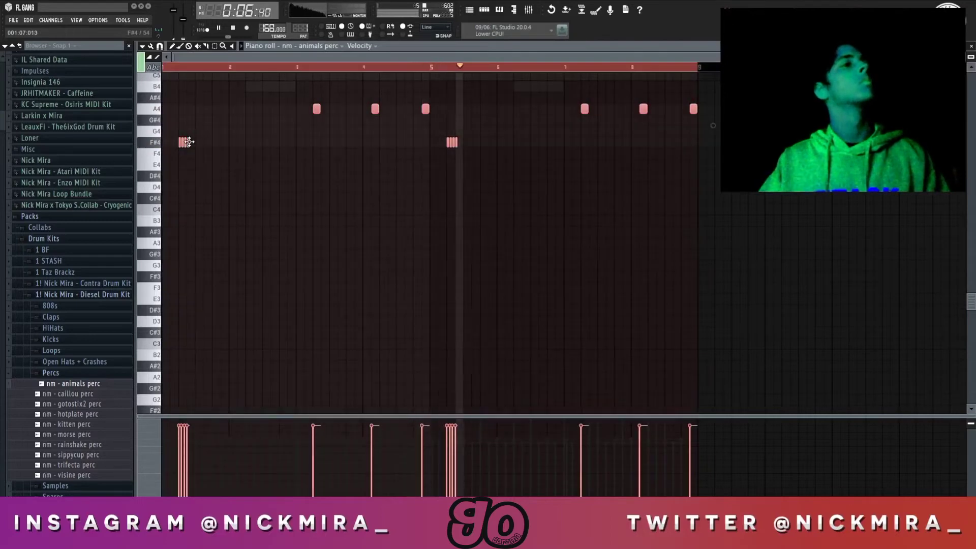
key(ctrl+d)
Lower the velocity of the two F#4 rolls below the A4 hits, raise all perc notes slightly and close the piano roll
ctrl+click(140, 148)
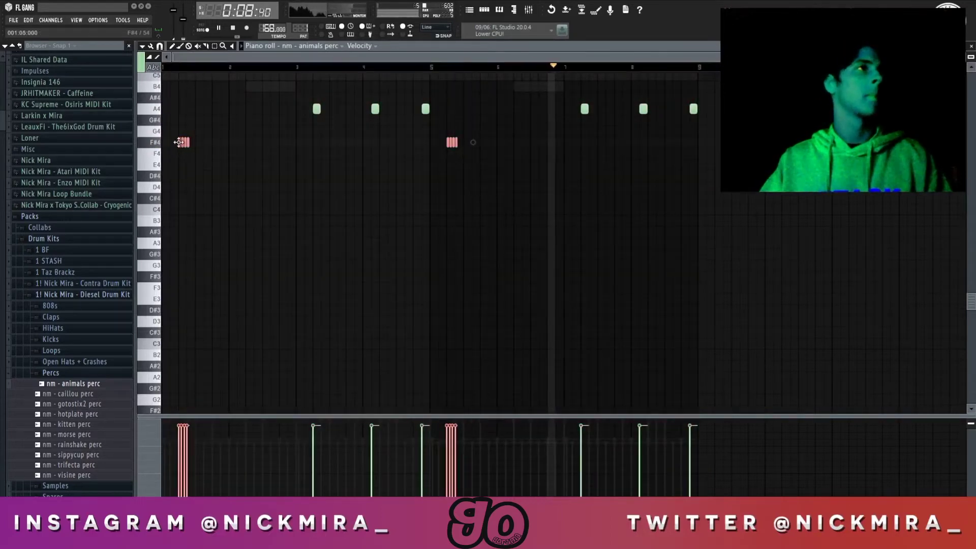
scroll(182, 142, down, 4)
key(ctrl+a)
scroll(183, 141, up, 1)
key(ctrl+d)
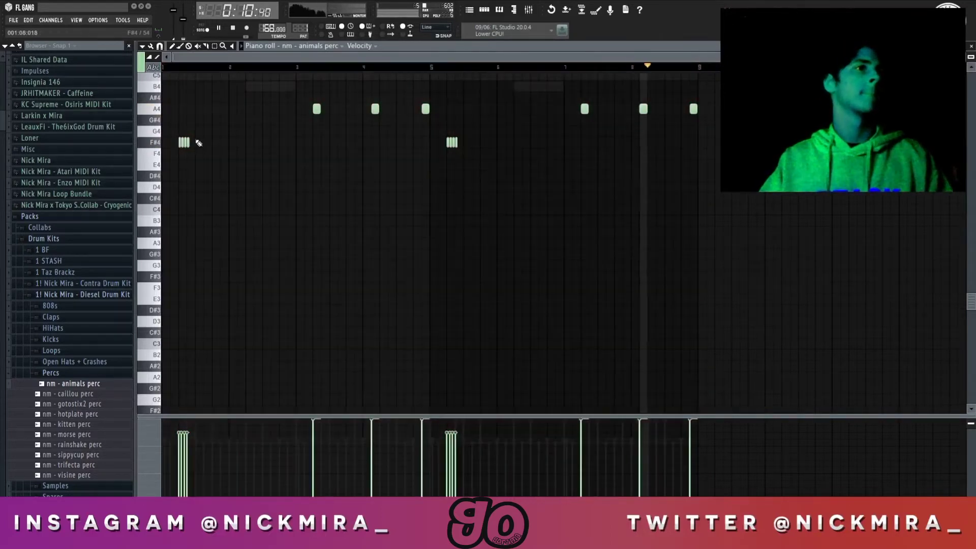
key(F7)
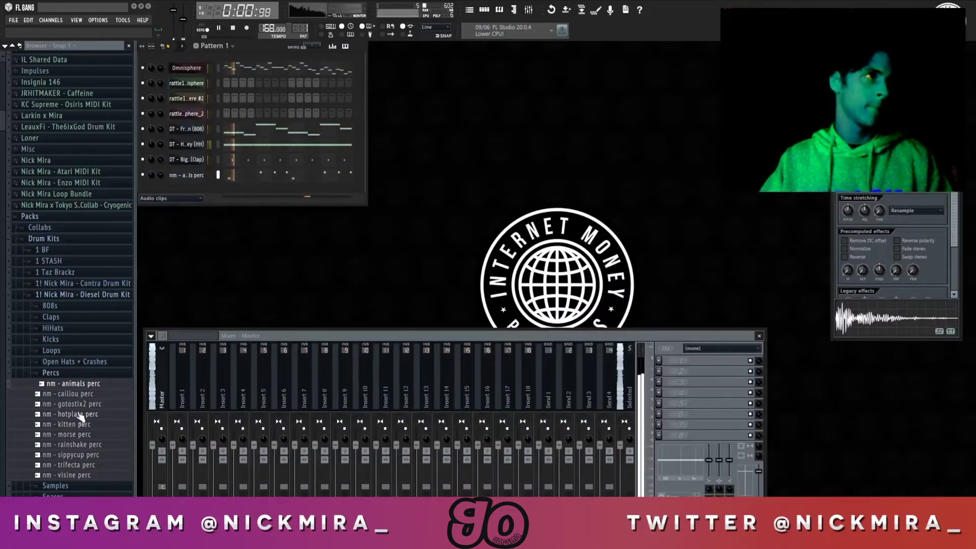
Replace the Freeman 808 sample with nm - all girls are the same 808 from the Haywire Drum Kit
click(50, 373)
click(79, 297)
click(81, 306)
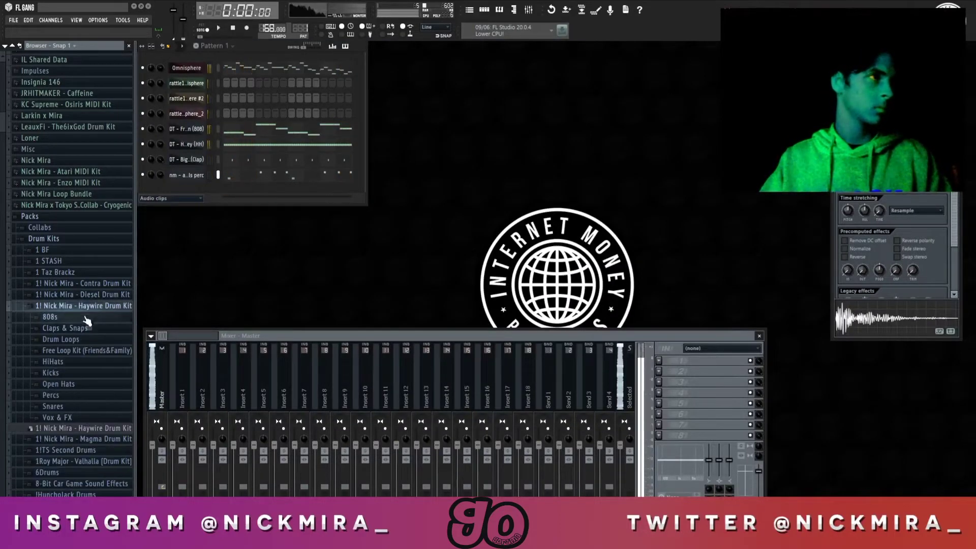
click(50, 317)
key(space)
drag(87, 328, 192, 131)
key(space)
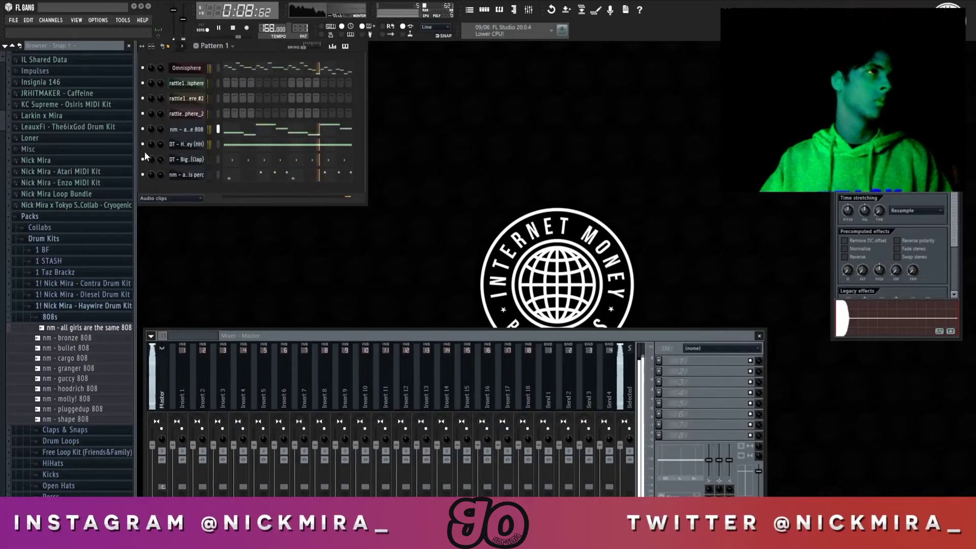
Solo the 808 to check its sound, and bring back every other channel except Omnisphere
right_click(144, 131)
click(156, 137)
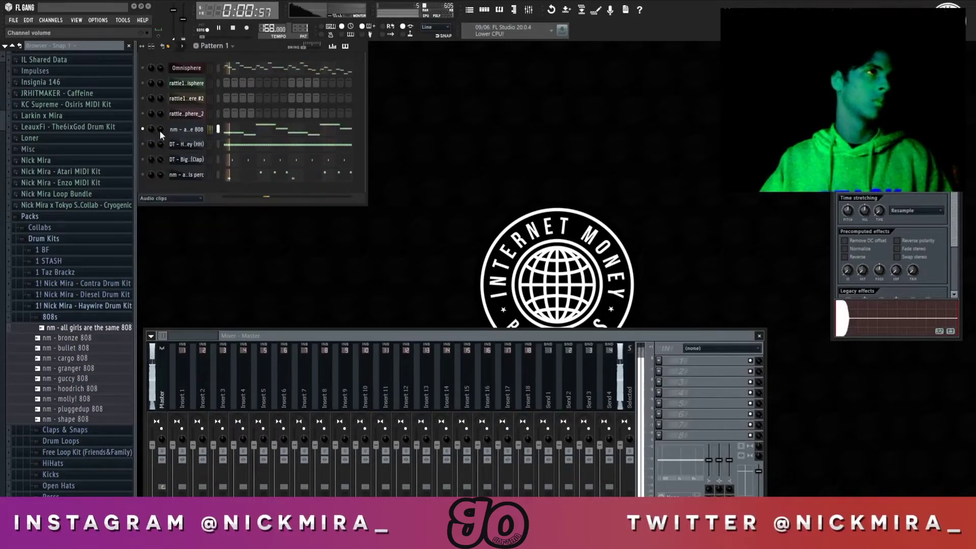
click(143, 99)
key(space)
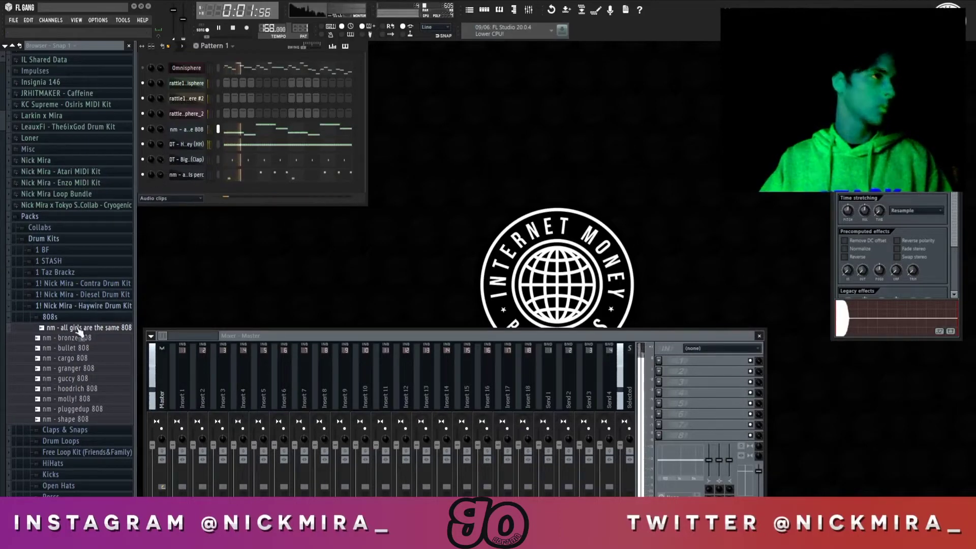
Replace the clap sample with [PBS] Official Trap Clp_2 from the Snares folder of the 1 STASH kit
click(81, 306)
click(81, 262)
click(83, 374)
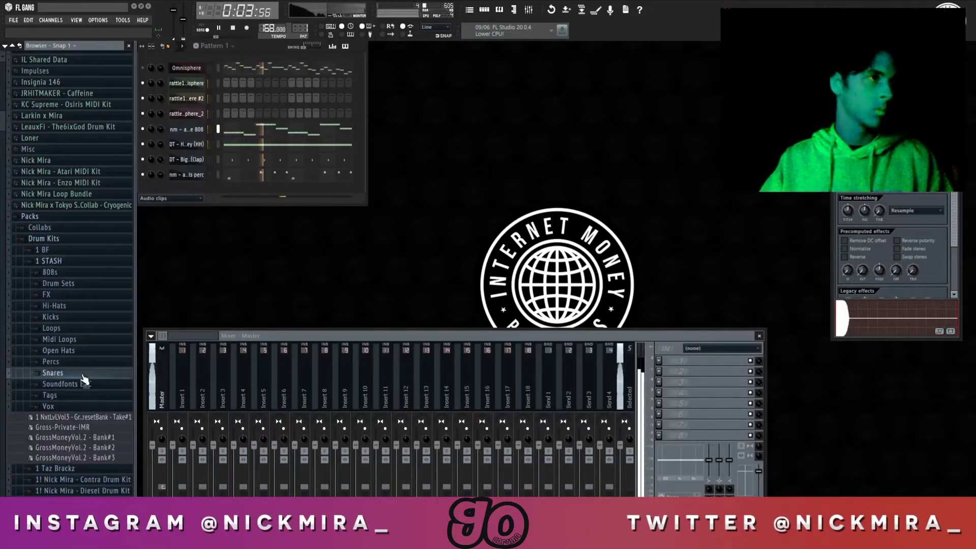
key(space)
click(85, 476)
click(85, 496)
drag(201, 316, 195, 162)
Play the beat and reset the 808 channel's volume
key(space)
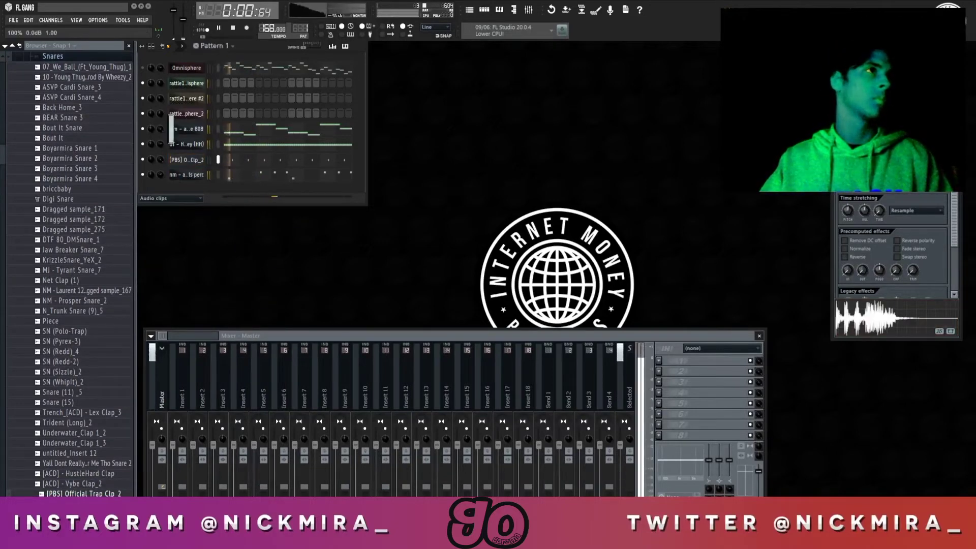
right_click(162, 129)
click(173, 135)
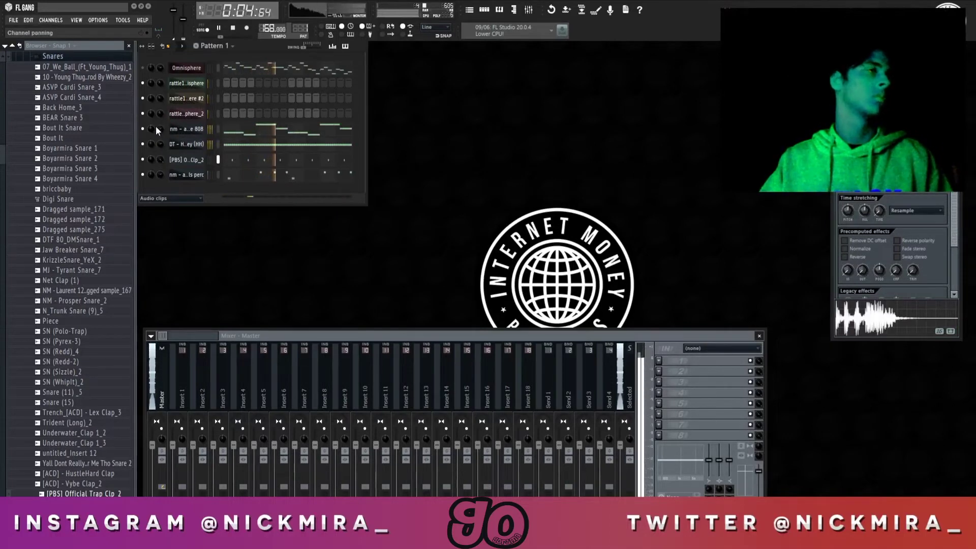
Collapse the Snares folder in the sample browser, re-enable the Omnisphere channel and open its instrument window
click(110, 57)
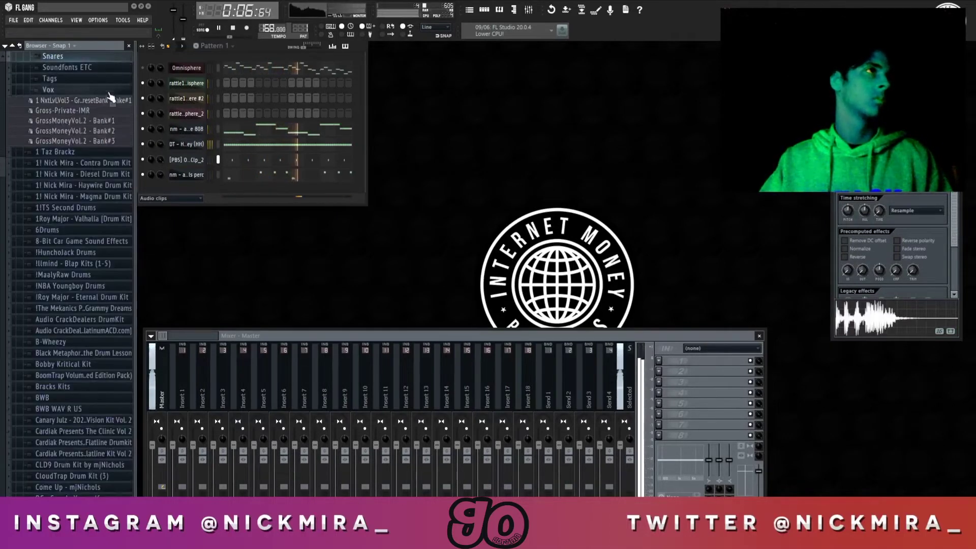
scroll(110, 96, up, 5)
click(186, 69)
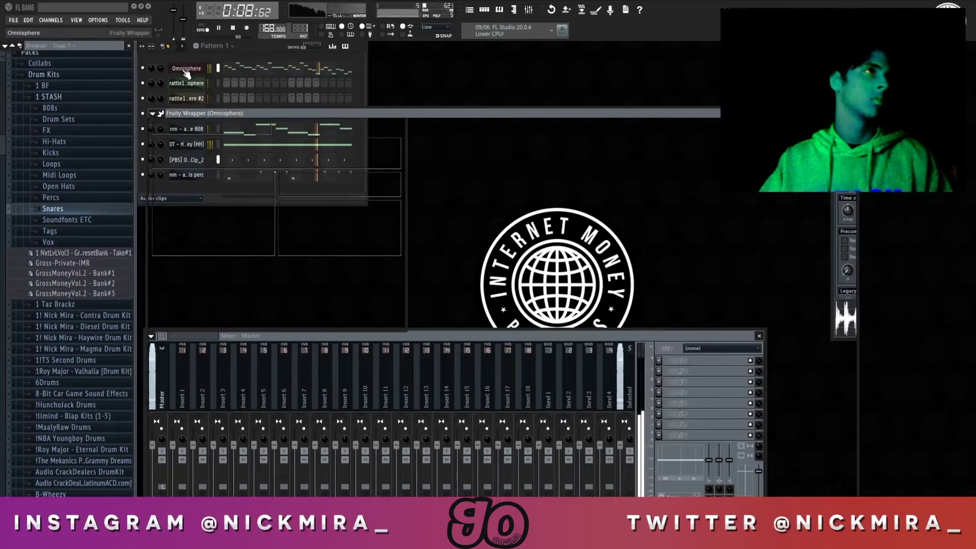
Switch Omnisphere's patch directory to All and load KEY - Rainfall from the KC Supreme - Euphoria category
click(223, 152)
click(225, 161)
scroll(231, 318, down, 2)
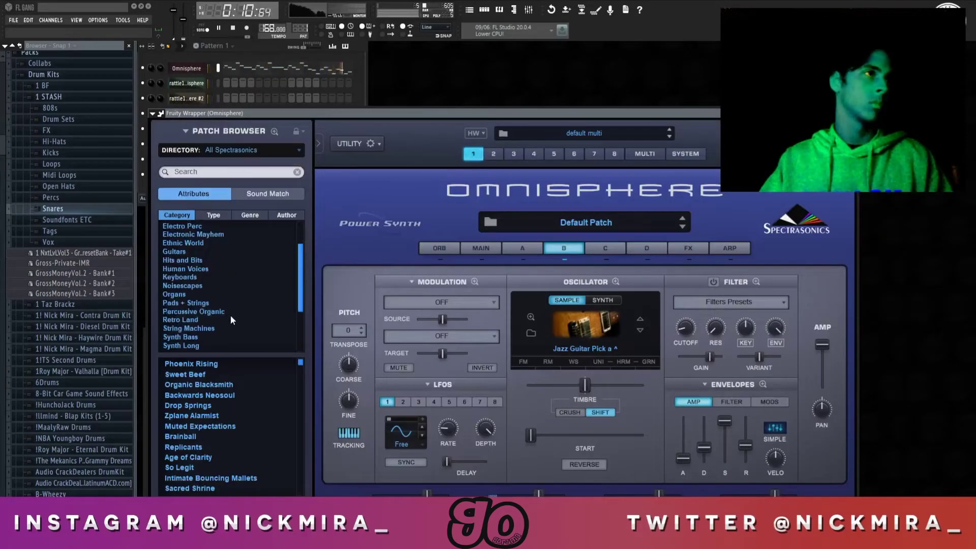
scroll(231, 310, down, 3)
click(227, 152)
click(227, 152)
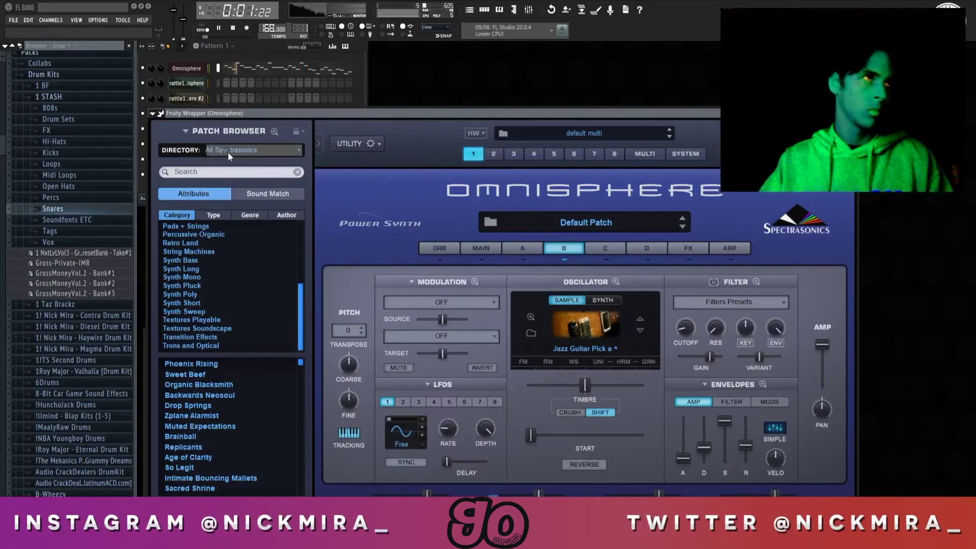
click(227, 152)
click(215, 266)
scroll(215, 284, down, 4)
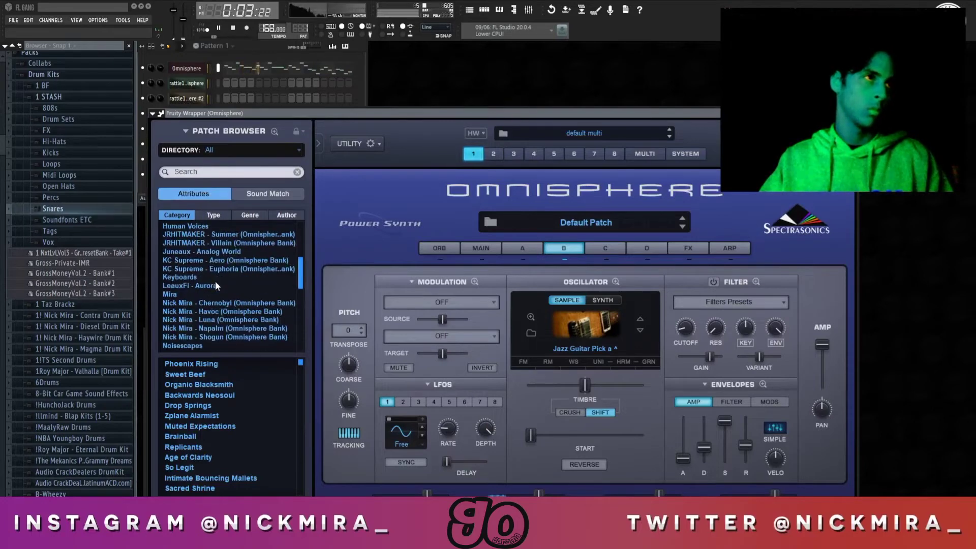
click(218, 265)
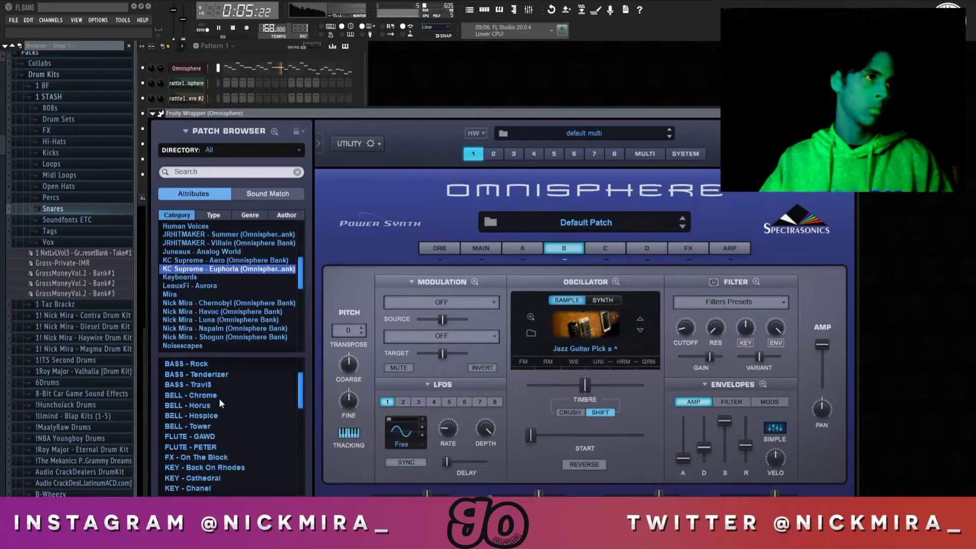
scroll(219, 394, down, 4)
click(198, 467)
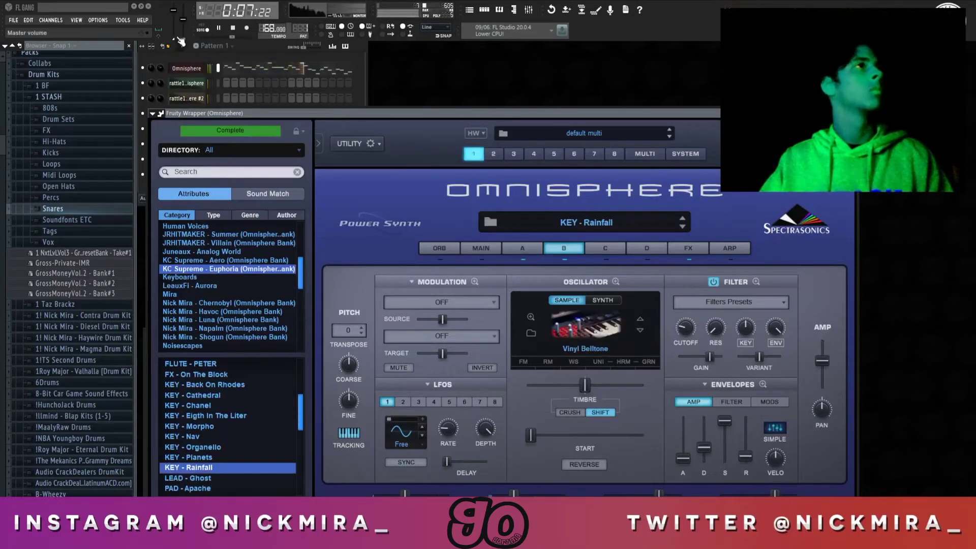
Solo the Omnisphere channel and restart playback to hear the melody on its own
click(149, 69)
right_click(150, 69)
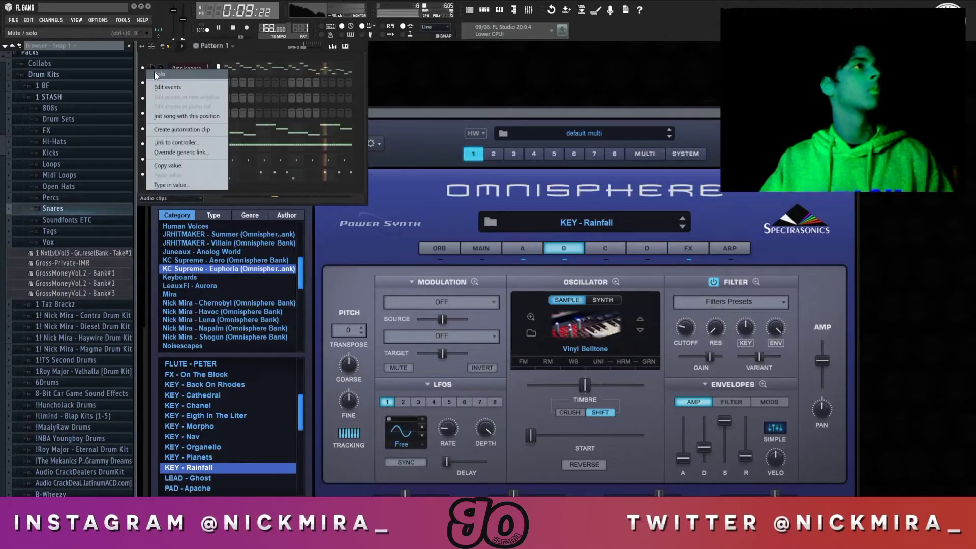
right_click(142, 68)
key(space)
key(space)
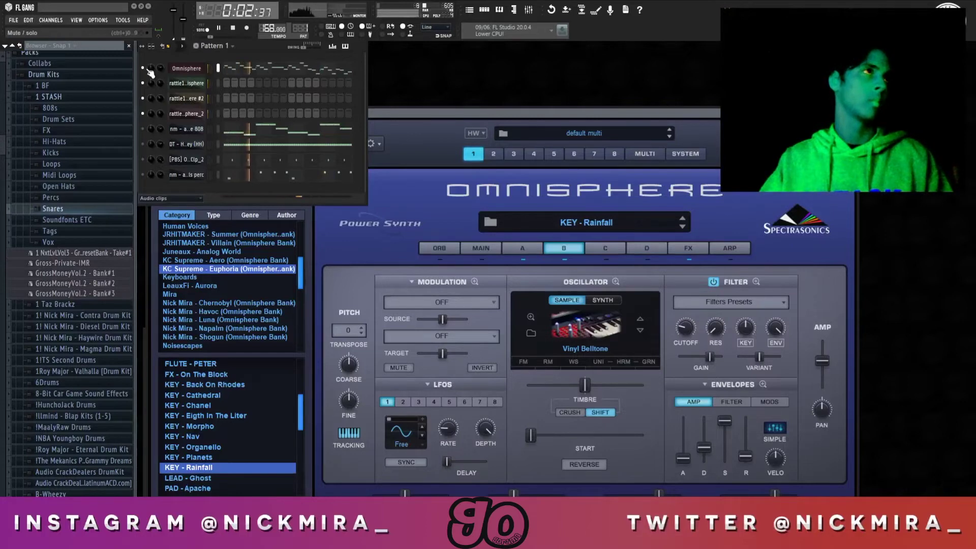
Load Omnisphere's Navel Contemplation patch from the Keyscape Creative directory, category Ethnic World, type Flutes and Winds
click(253, 236)
scroll(210, 257, up, 2)
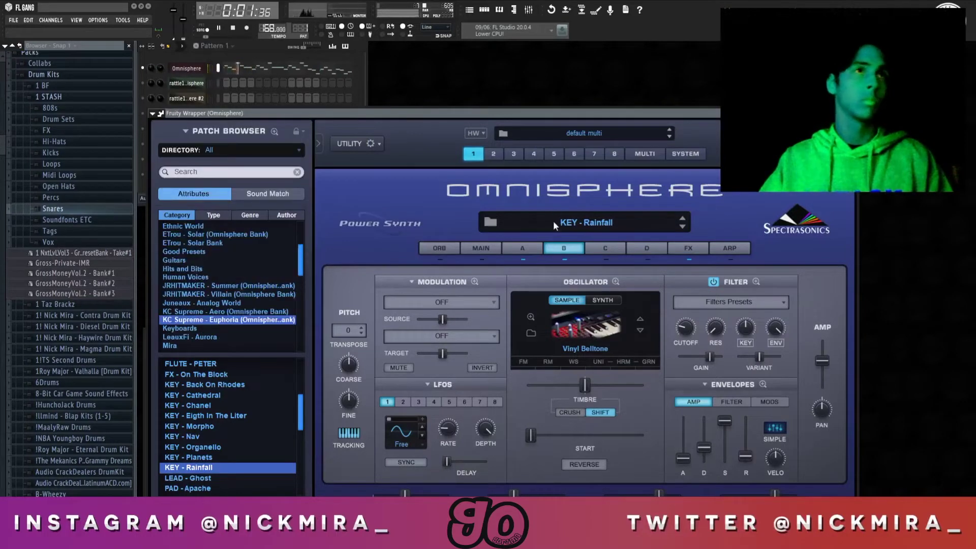
click(553, 222)
click(207, 250)
click(216, 159)
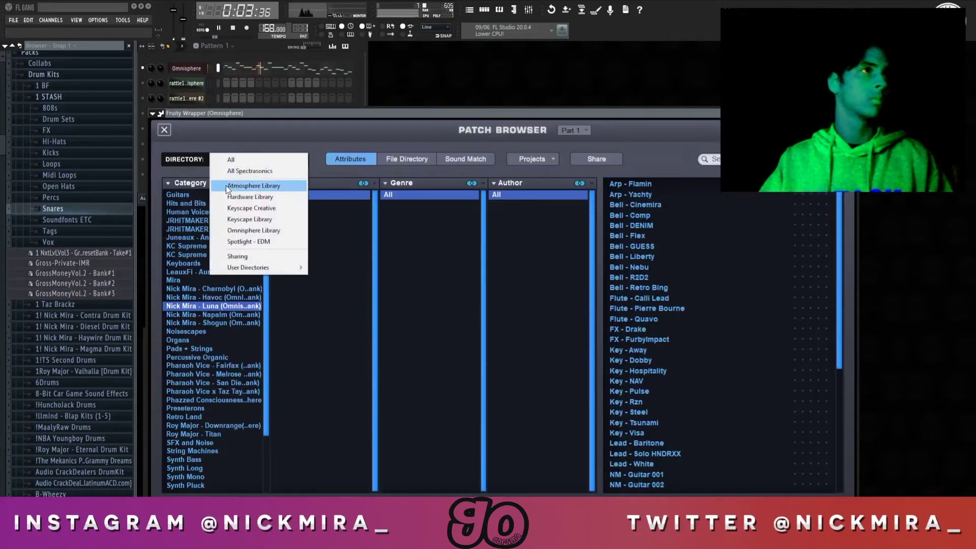
click(240, 208)
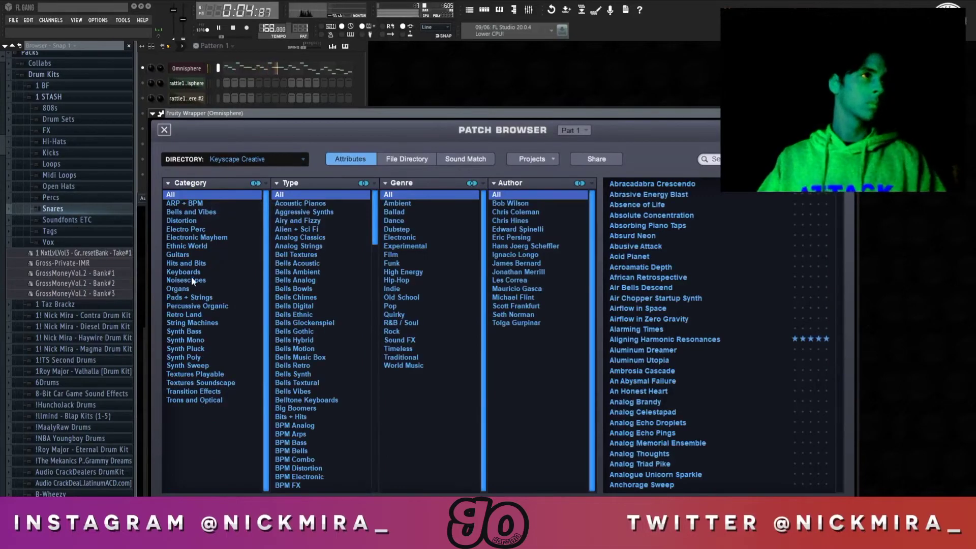
click(192, 246)
click(307, 213)
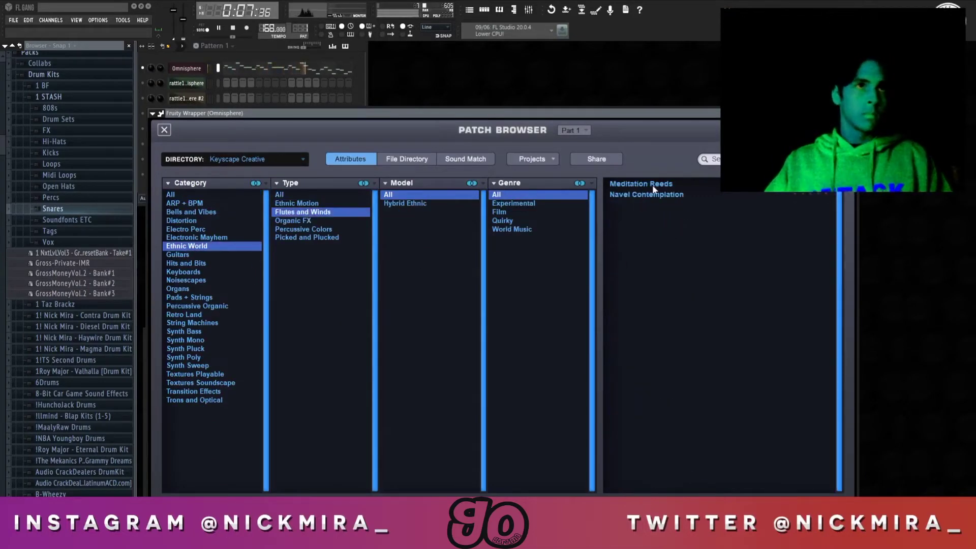
click(697, 196)
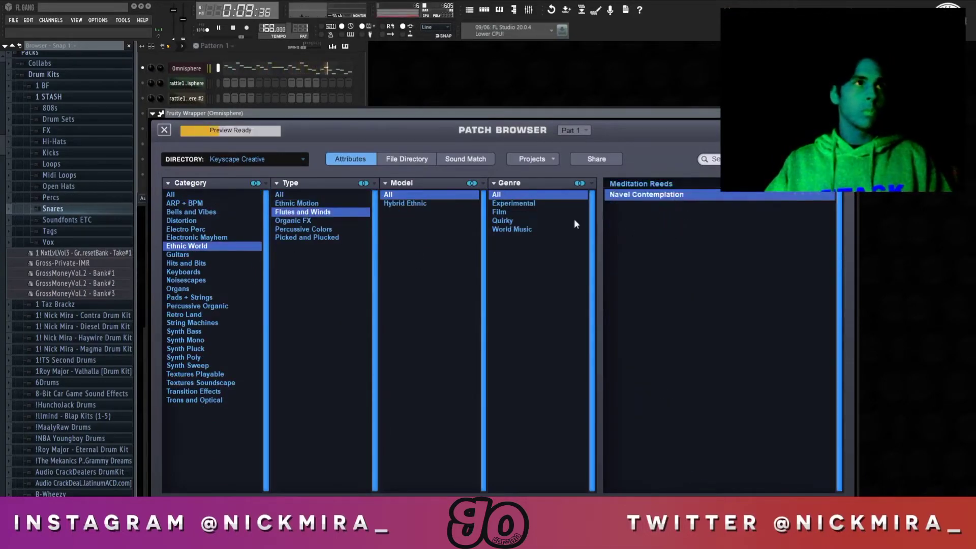
Add YK - PortOfMiami (Kick) from the 1 BF kit as a channel above the 808 and copy the 808's notes into it
click(192, 96)
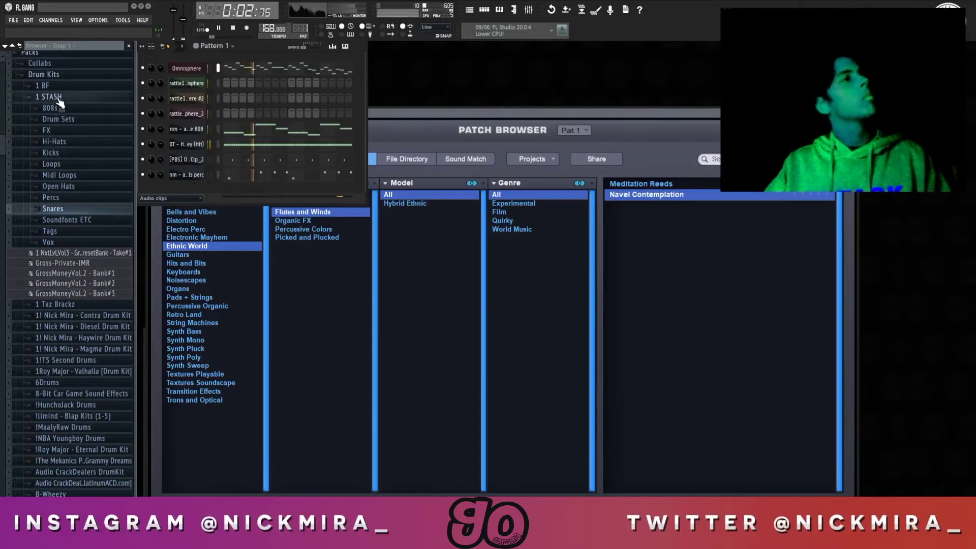
click(69, 87)
drag(101, 169, 190, 122)
right_click(188, 146)
key(e)
key(c)
right_click(191, 127)
key(e)
key(p)
Limit the kick's notes to A4 and reduce them all to short, equal lengths
click(232, 132)
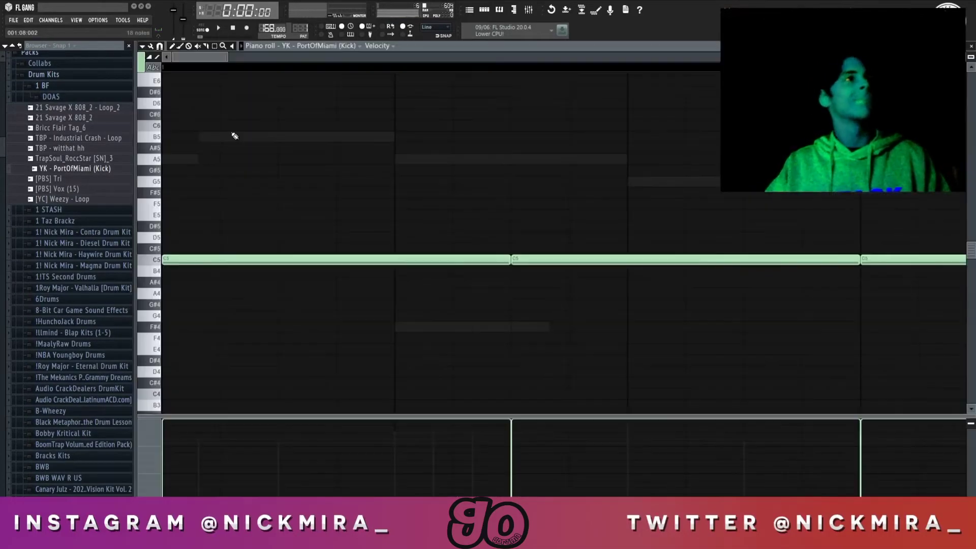
key(alt+k)
key(Return)
key(space)
key(shift+d)
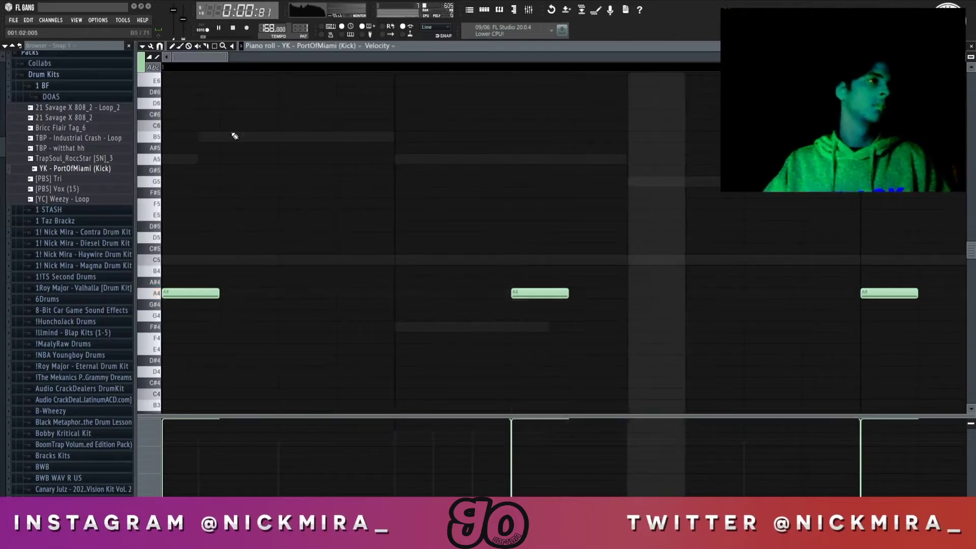
key(Escape)
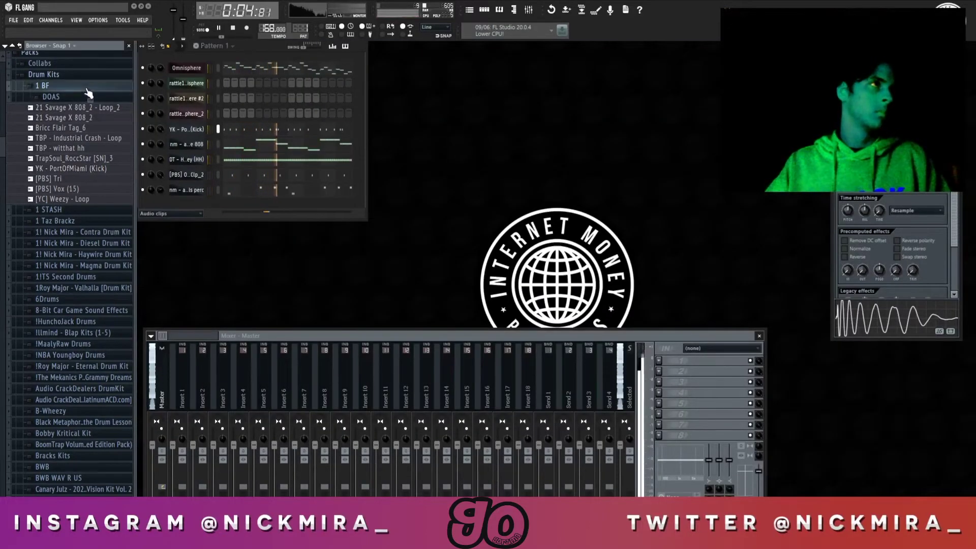
Audition open hats from the Haywire Drum Kit and add nm - dc oh as a new channel below the percussion
click(43, 85)
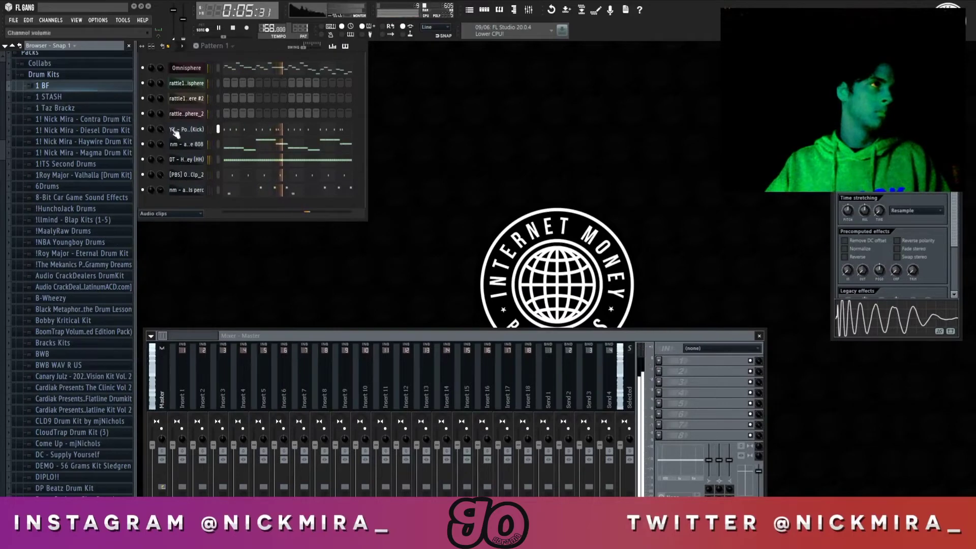
click(66, 141)
click(80, 223)
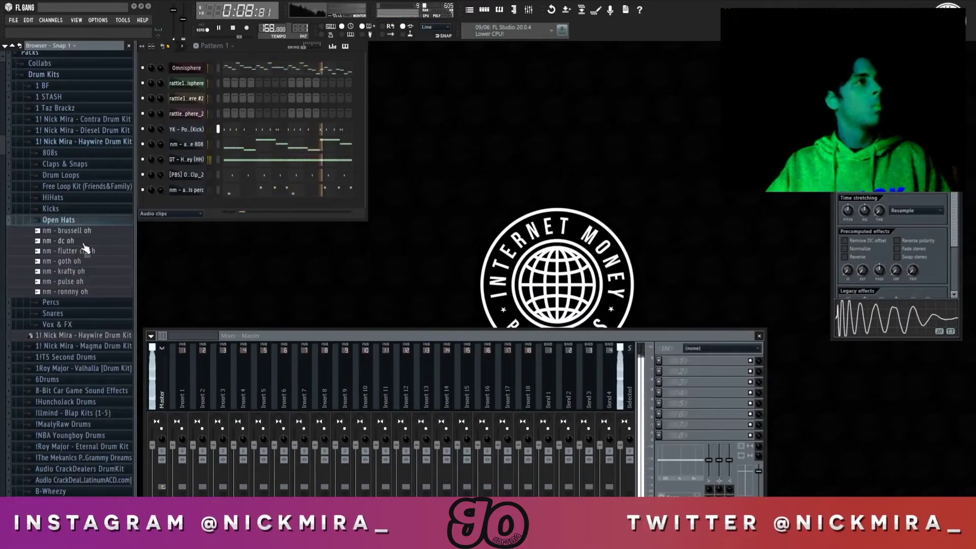
click(91, 232)
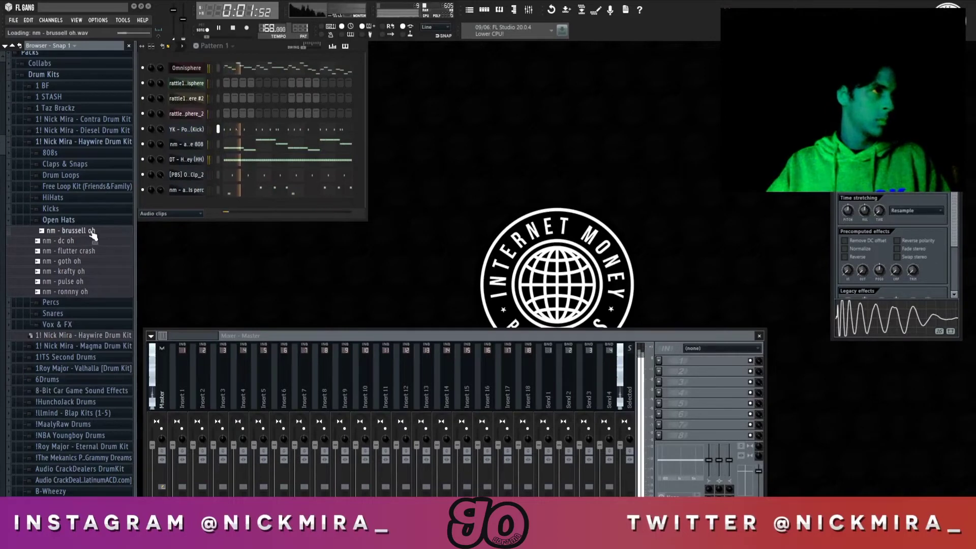
click(85, 242)
drag(83, 242, 205, 209)
Program the nm - dc oh open hat with short C5 notes at the start of bars 1, 3, 5 and 7
click(225, 206)
right_click(205, 205)
click(213, 205)
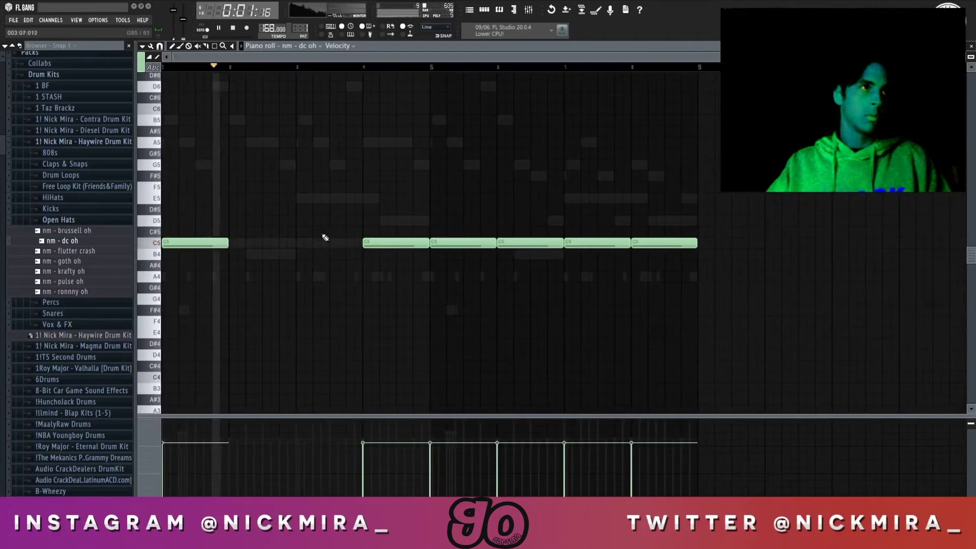
click(305, 243)
right_click(389, 243)
right_click(533, 243)
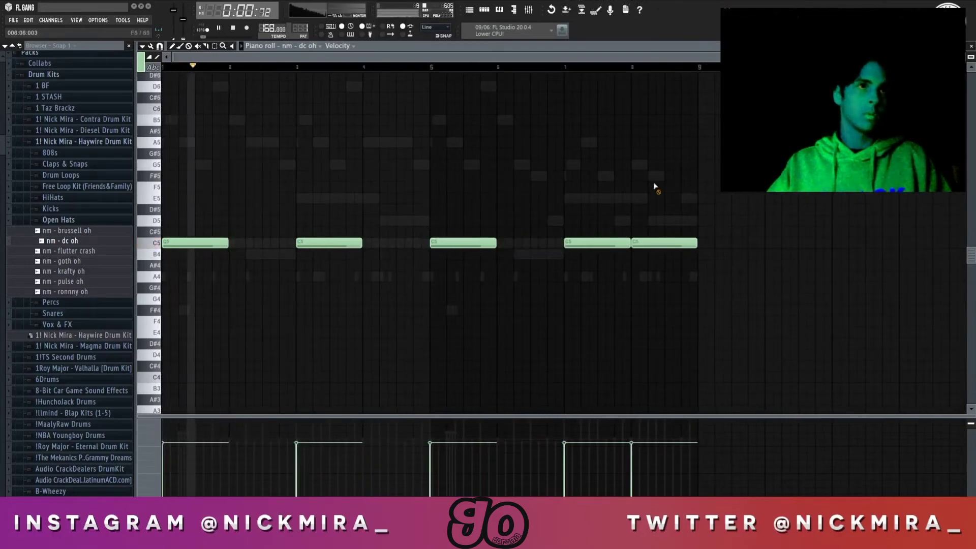
right_click(667, 243)
key(shift+d)
key(ctrl+a)
drag(572, 243, 581, 243)
key(ctrl+d)
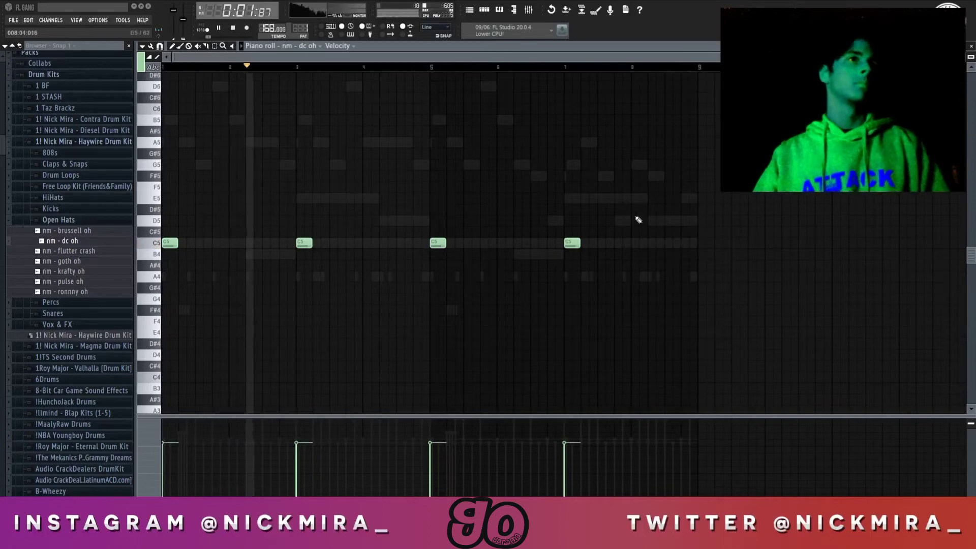
key(Escape)
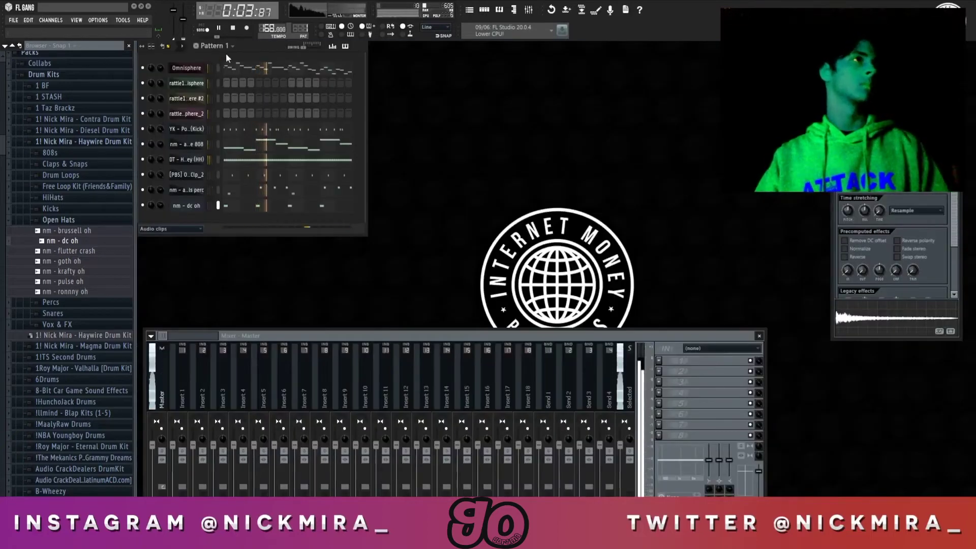
Select the six drum channels from the kick to the open hat and route them to consecutive mixer tracks starting at insert 8
drag(218, 128, 218, 205)
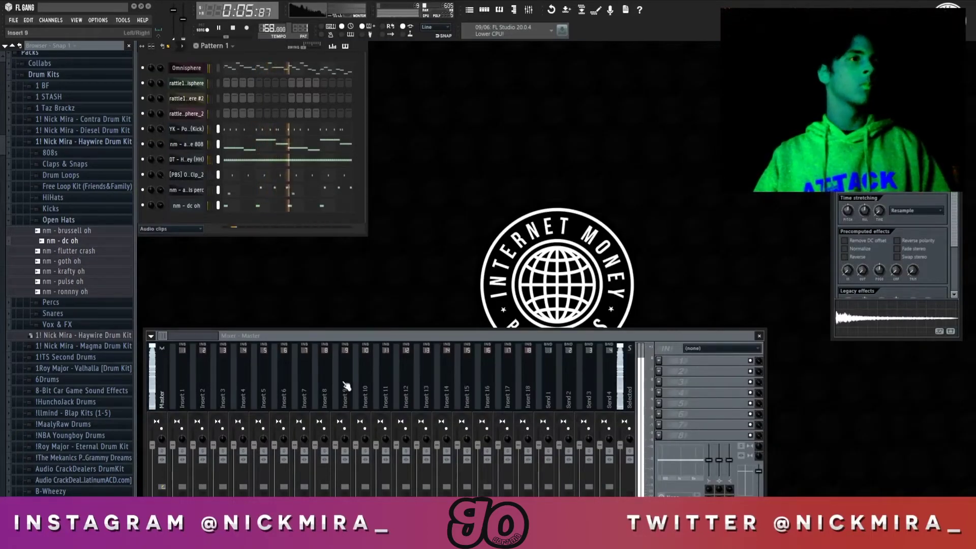
right_click(323, 376)
click(452, 390)
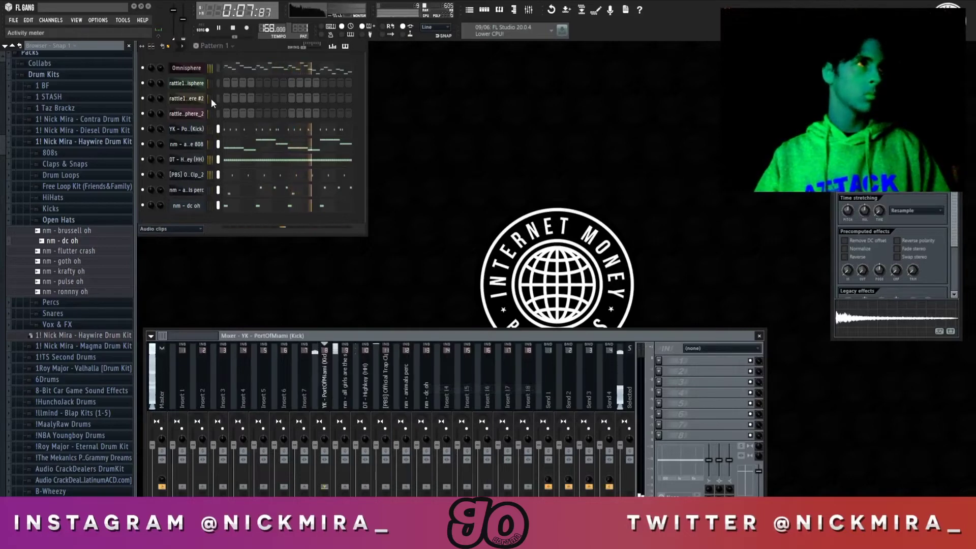
Show all channels in the channel rack and delete the unused Sampler channel
click(219, 67)
key(Page_Up)
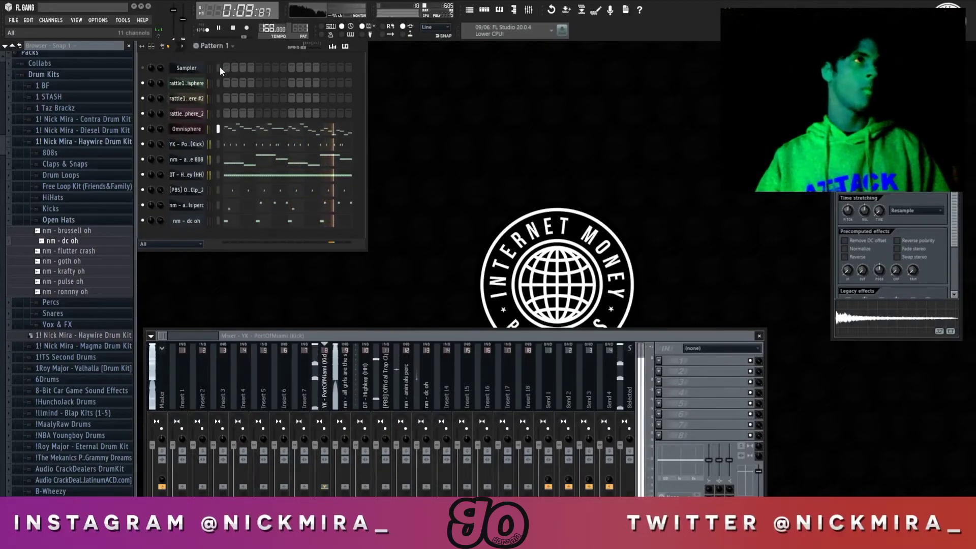
right_click(188, 66)
key(d)
key(Return)
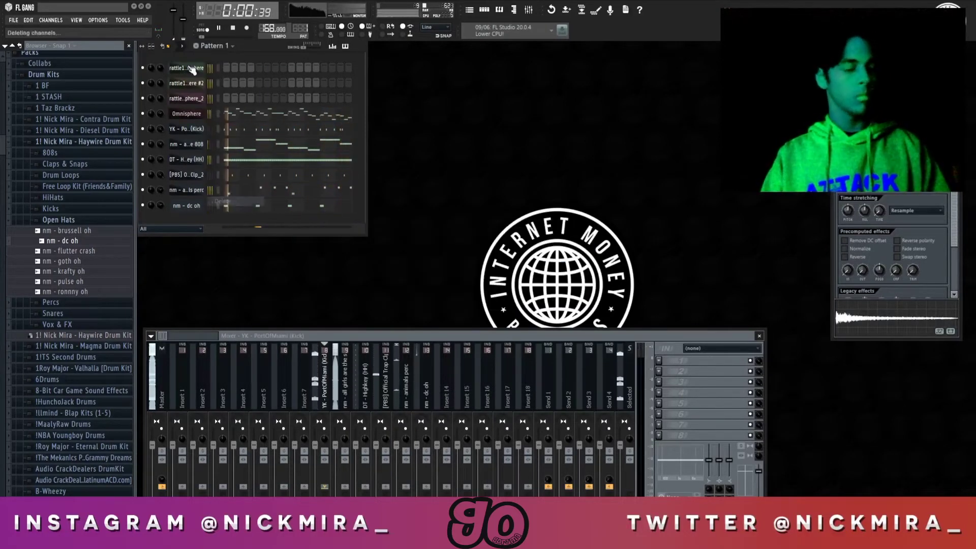
Route the three rattle stems and Omnisphere to consecutive mixer tracks starting at insert 1
right_click(192, 386)
mouse_move(264, 374)
click(305, 383)
Lower the mixer faders of the kick, 808, hi-hat and clap tracks to balance the drums
click(325, 429)
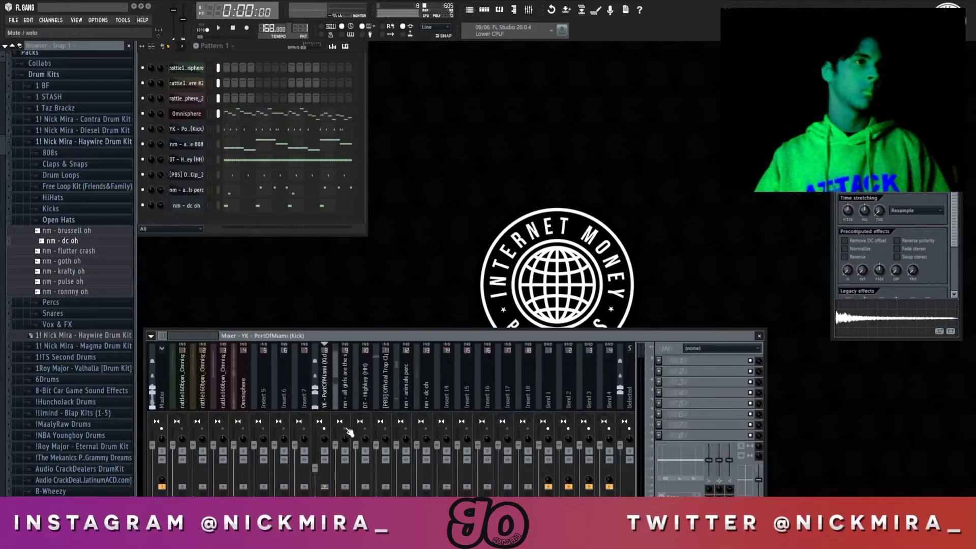
drag(335, 444, 335, 470)
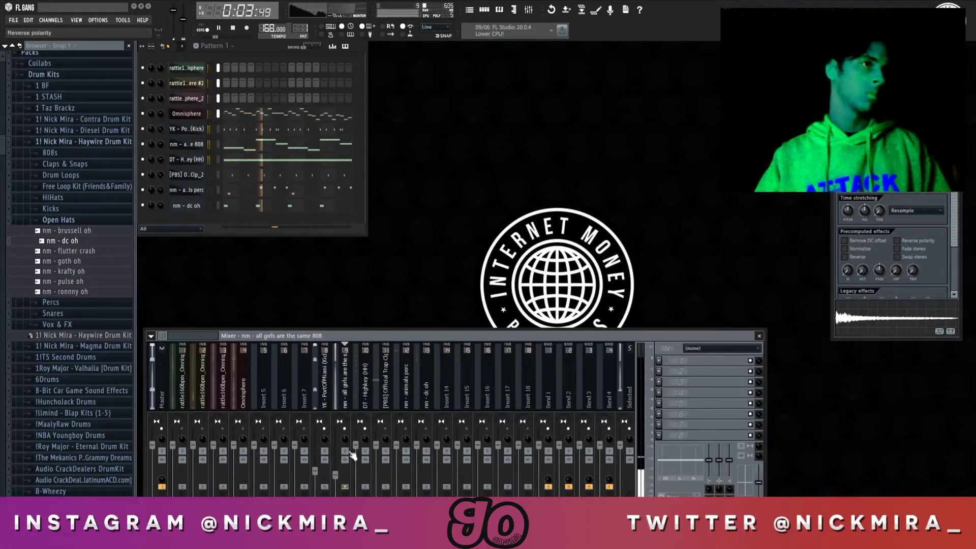
drag(355, 445, 376, 481)
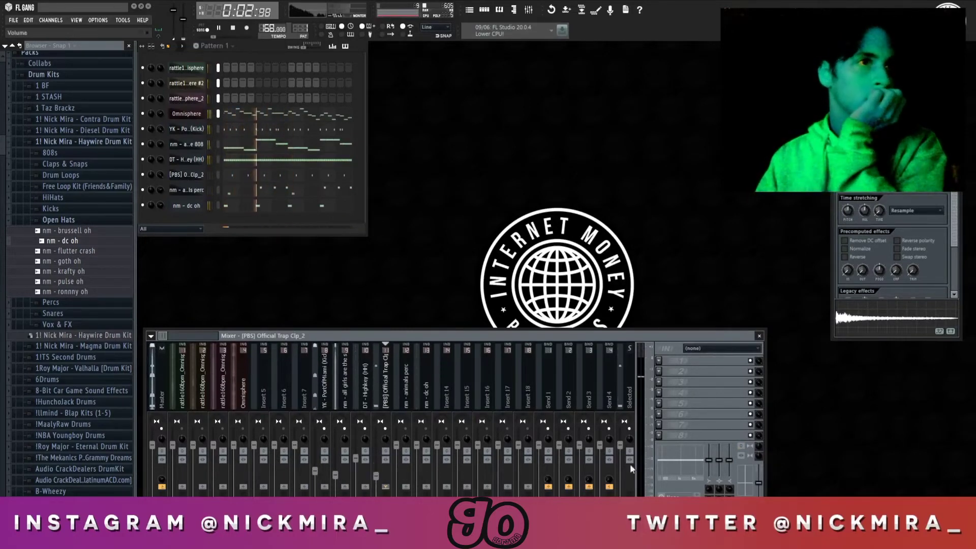
Boost the clap track's high EQ band and lower the percussion, open hat (69%) and Omnisphere faders
drag(691, 454, 702, 456)
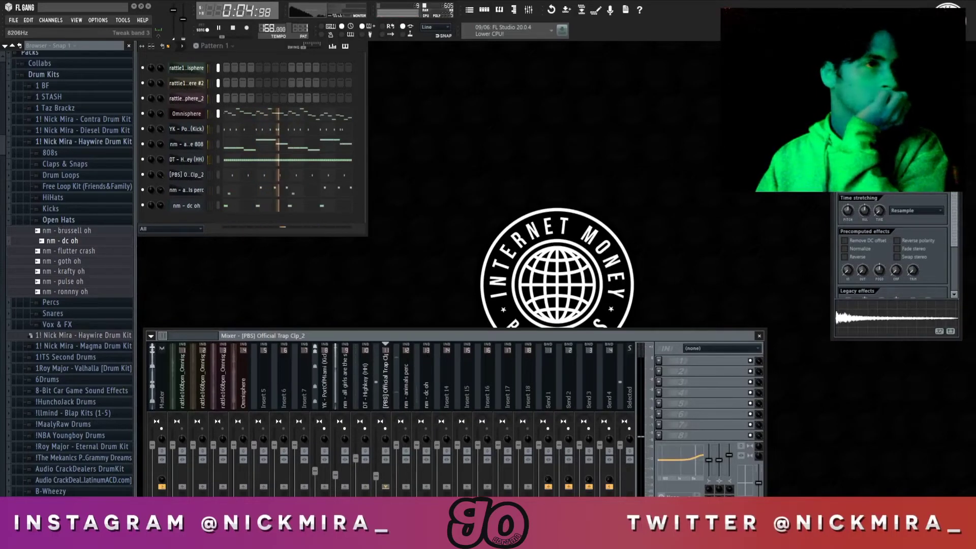
click(405, 379)
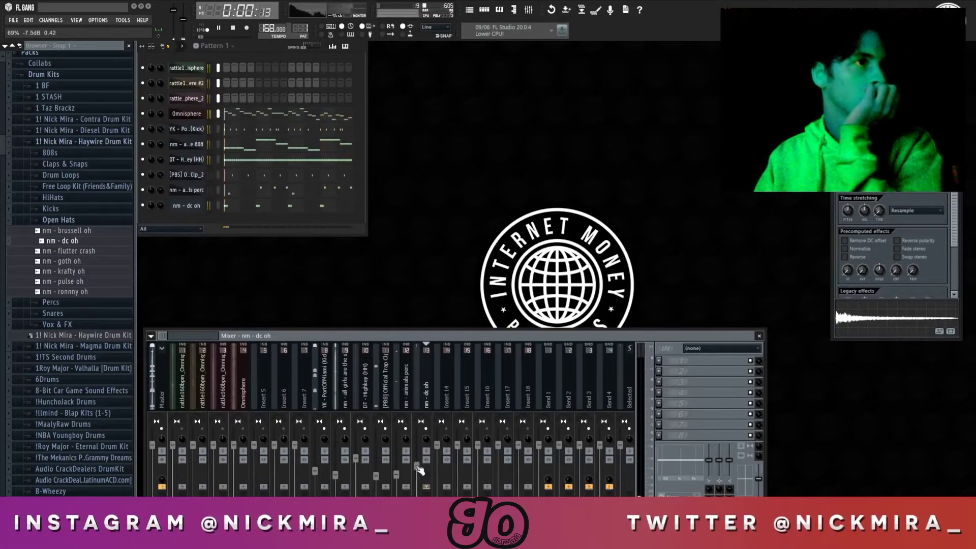
drag(240, 447, 244, 448)
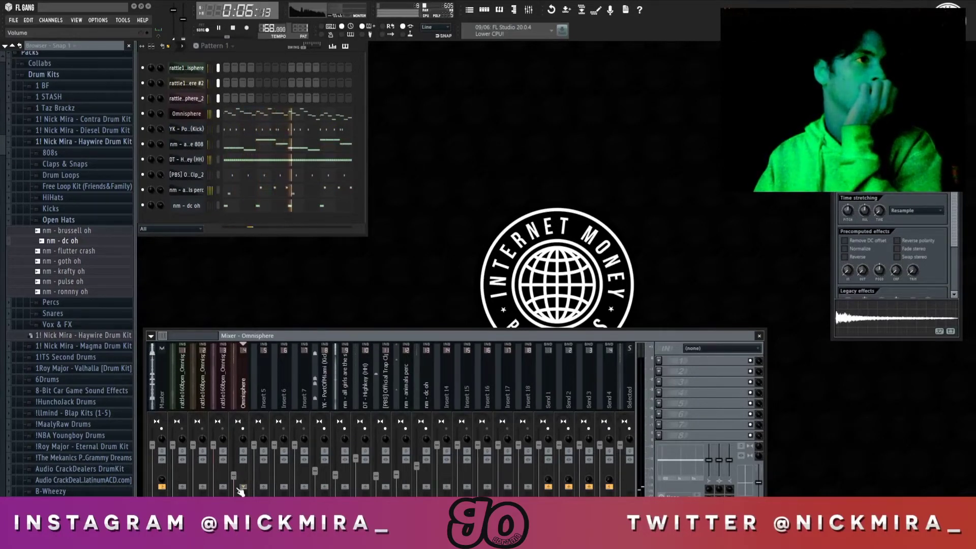
Lower the mixer faders of the three rattle stems and set the Omnisphere track's fader to about 48%
drag(214, 455, 214, 476)
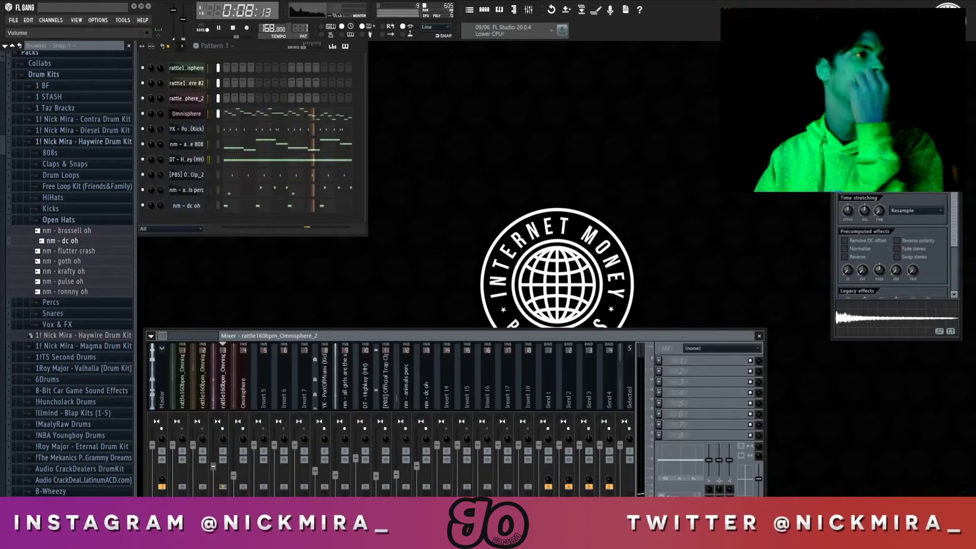
click(193, 446)
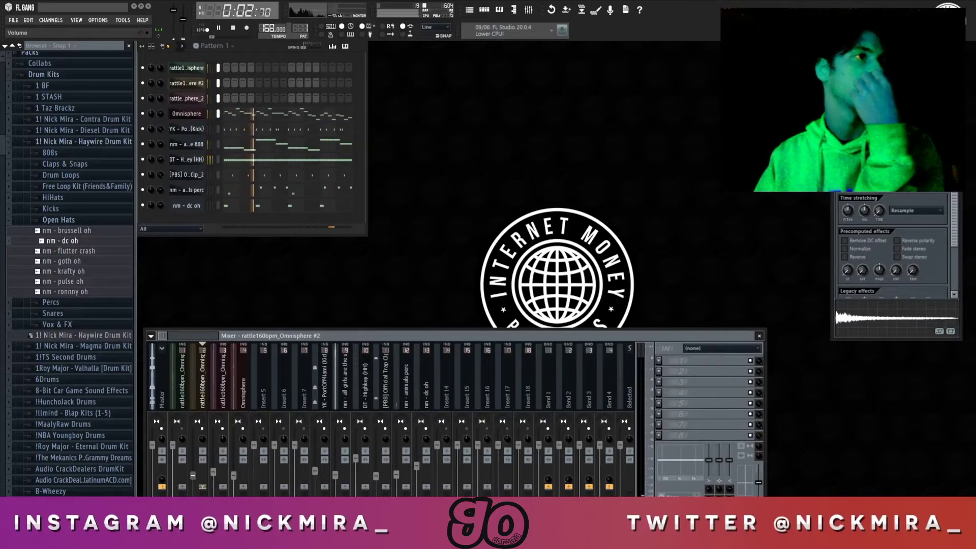
drag(182, 460, 181, 450)
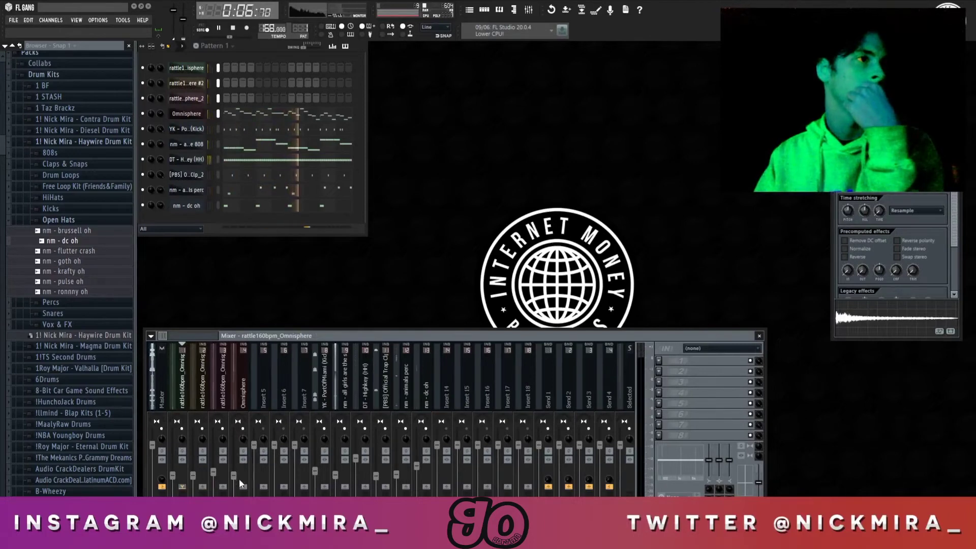
drag(235, 476, 238, 483)
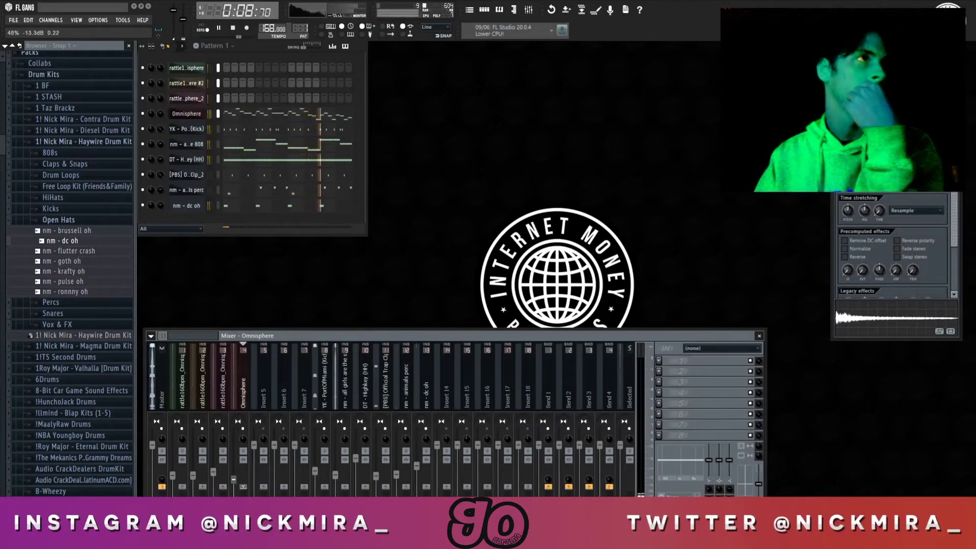
Load iZotope Ozone 5 on the Master track with Fruity Limiter before it, and lower the limiter's ceiling to about -8.7 dB
click(163, 379)
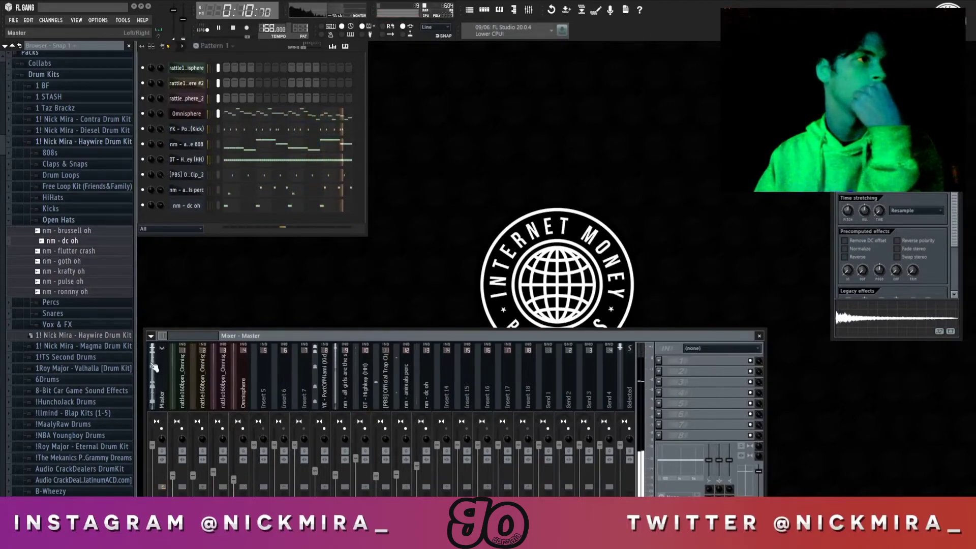
click(661, 361)
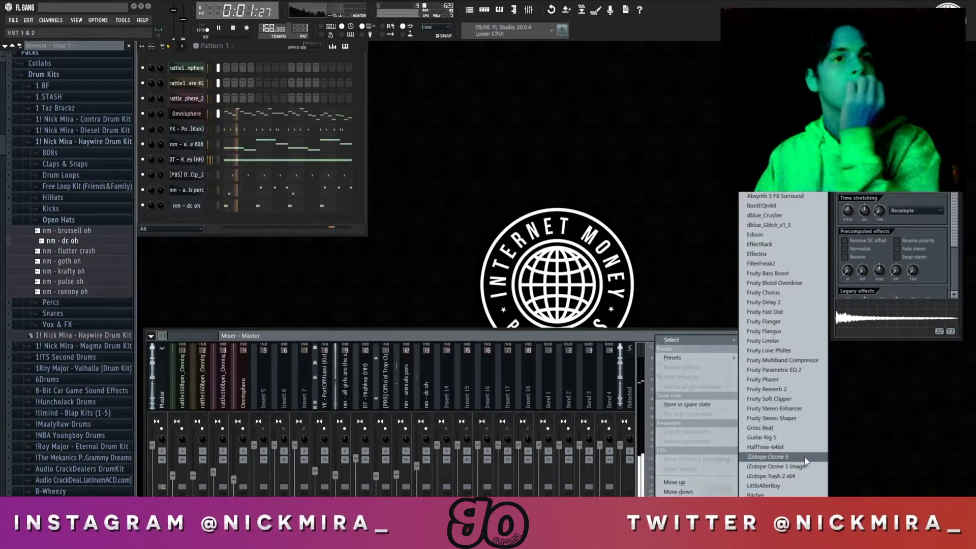
click(768, 457)
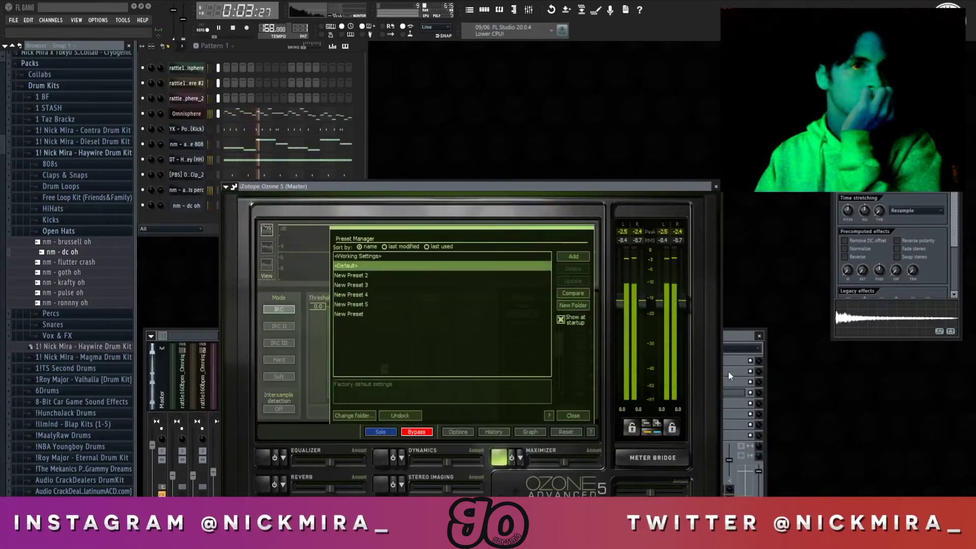
click(660, 382)
click(783, 334)
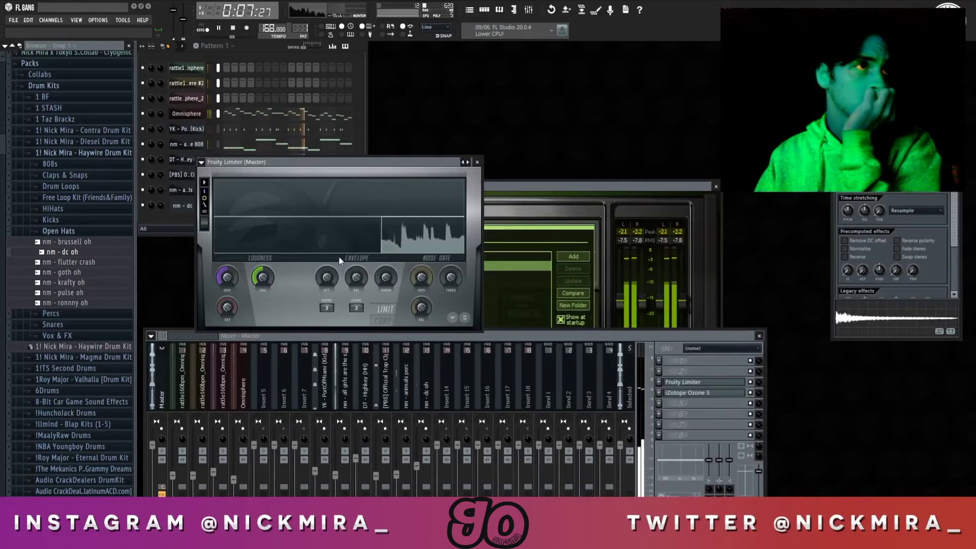
drag(262, 277, 269, 292)
click(325, 409)
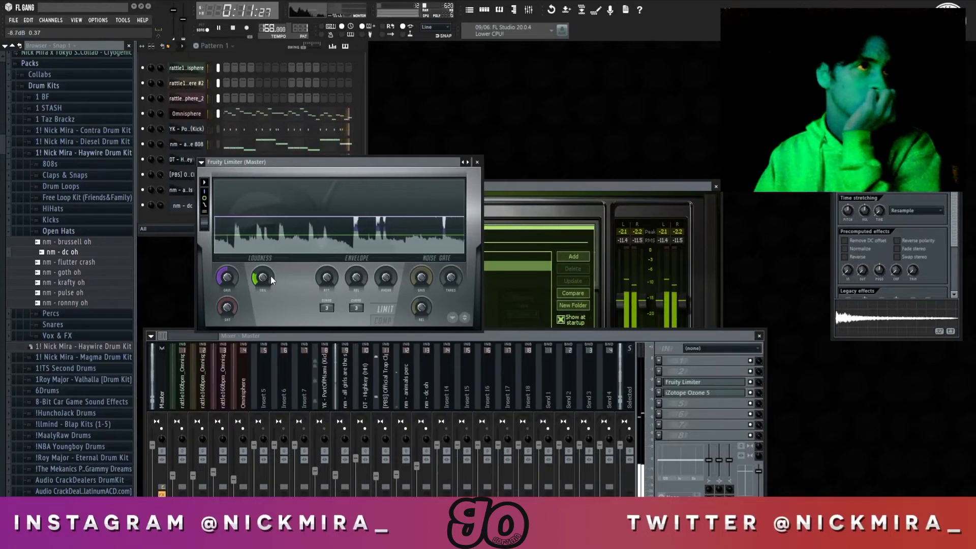
Raise the 808 track's mixer fader slightly and set the kick track's fader to about 65%
click(335, 475)
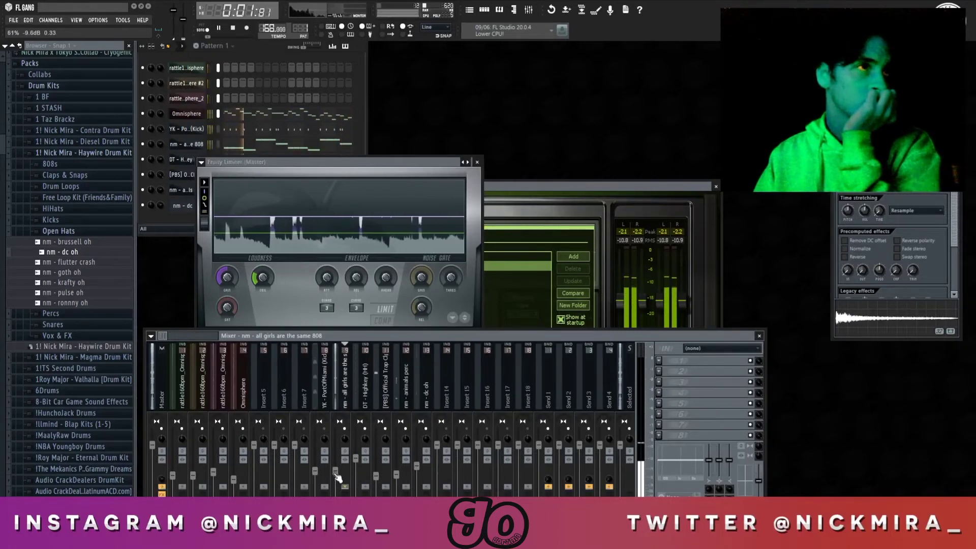
click(336, 472)
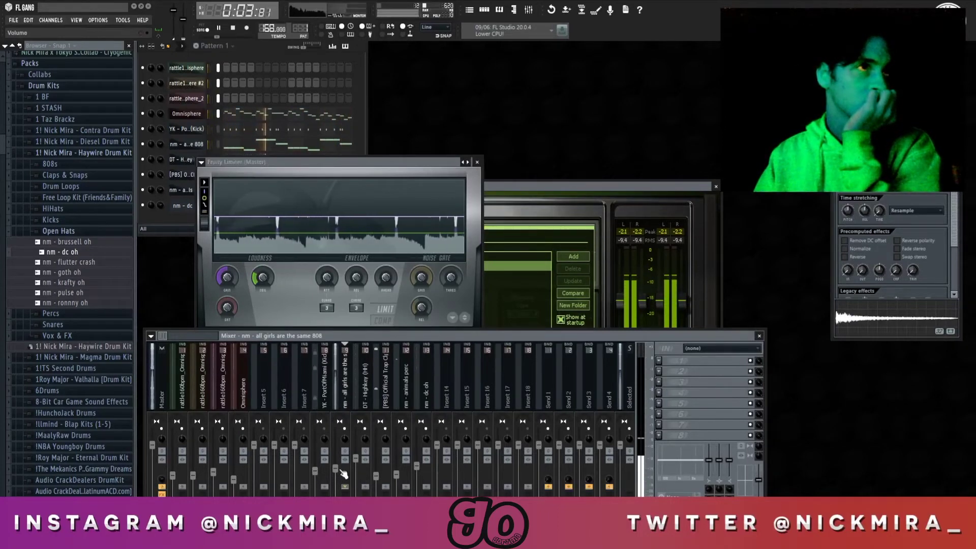
click(319, 470)
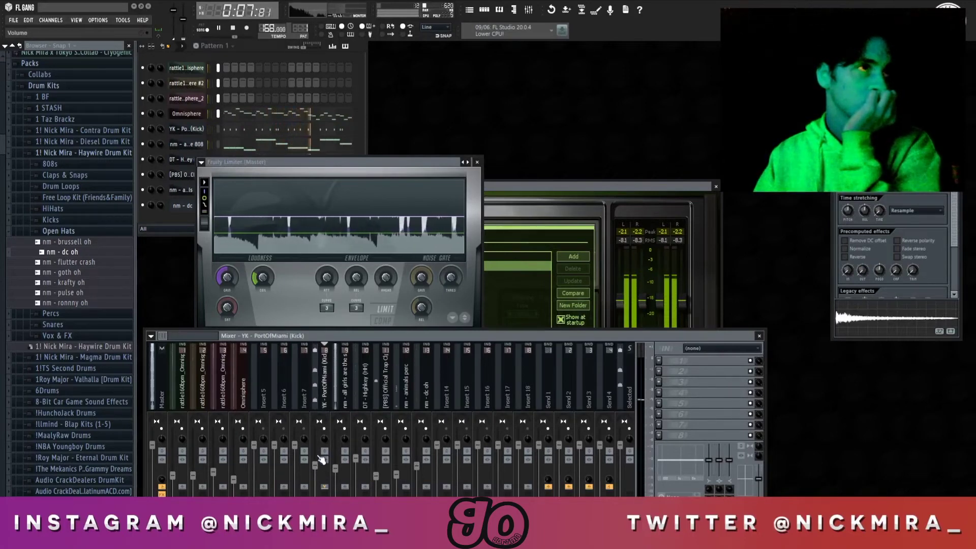
drag(315, 465, 315, 479)
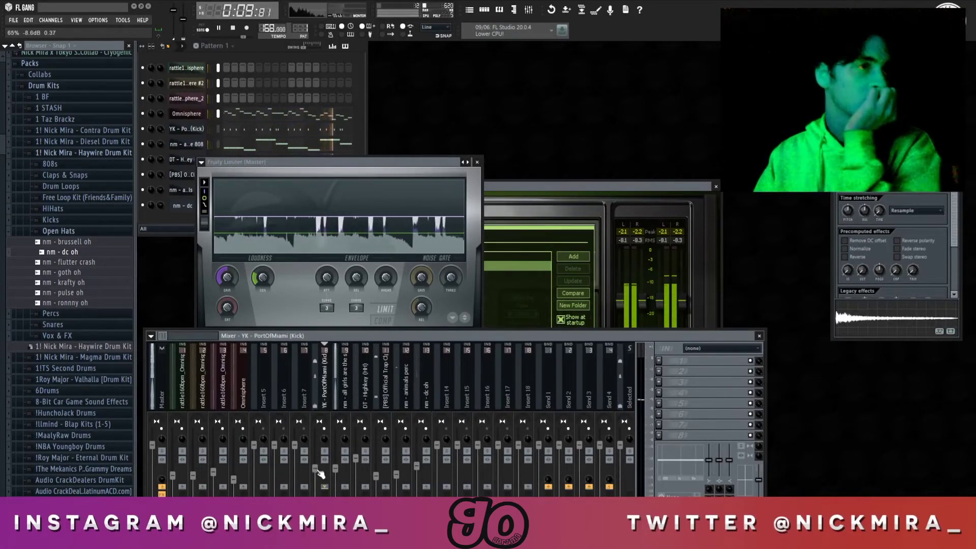
Lower the Ozone 5 Maximizer's threshold to about -10 and set its character to 1
click(510, 188)
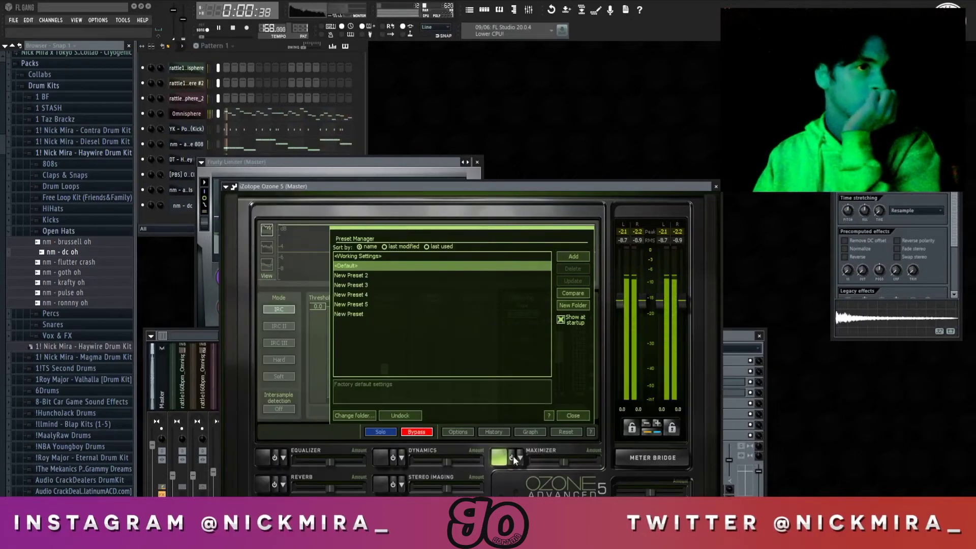
click(572, 415)
drag(328, 309, 385, 393)
double_click(386, 408)
text(1)
key(Return)
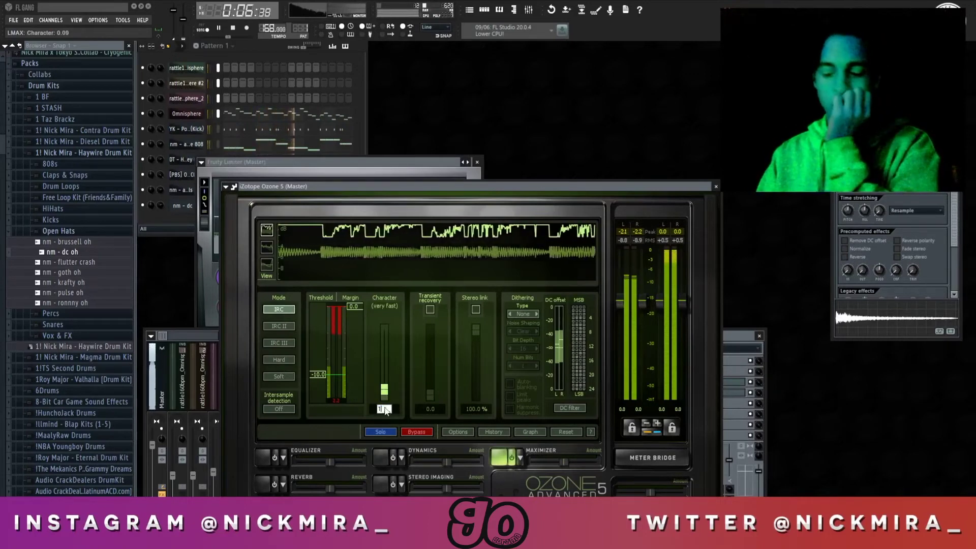
Set the Ozone Maximizer's threshold to -9
drag(319, 373, 325, 369)
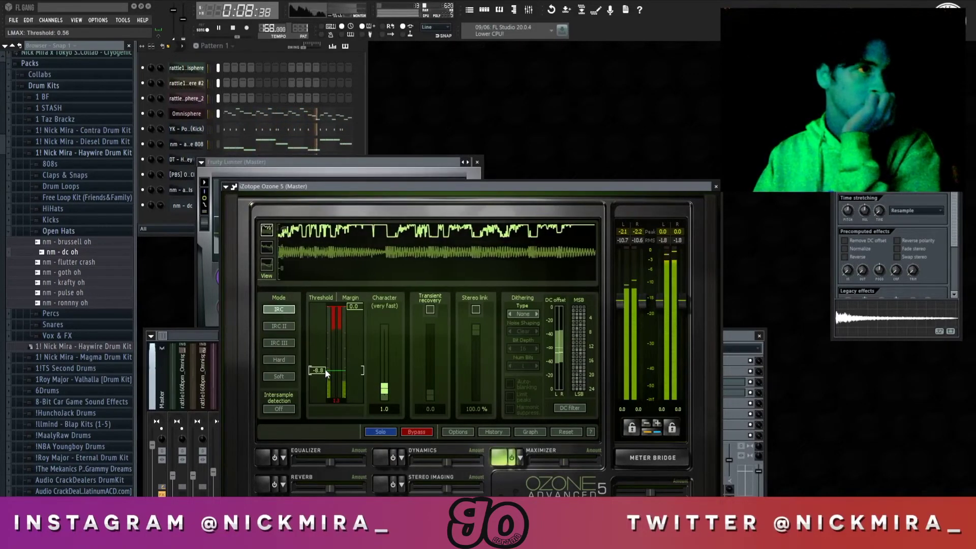
double_click(317, 371)
text(-9)
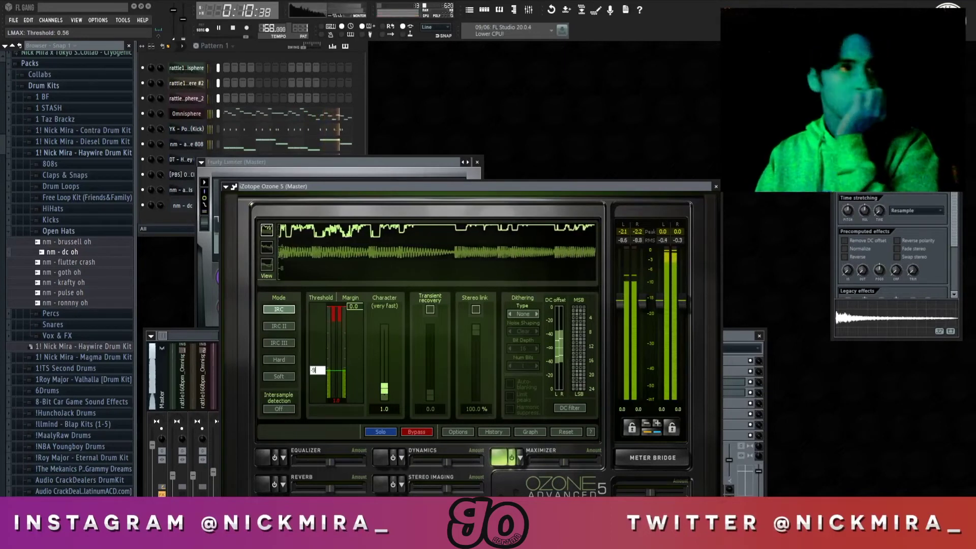
key(Return)
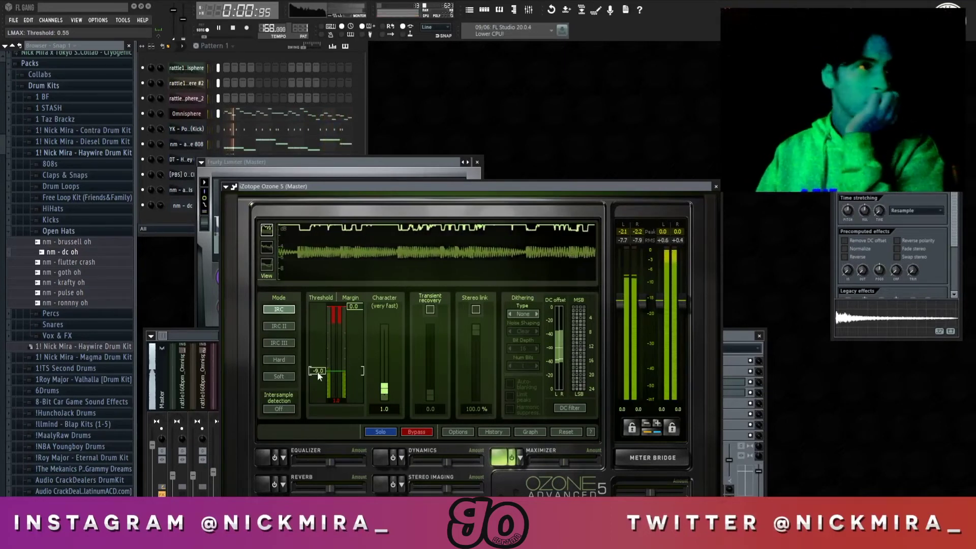
Lengthen all kick notes in the piano roll to two steps
click(406, 112)
click(263, 129)
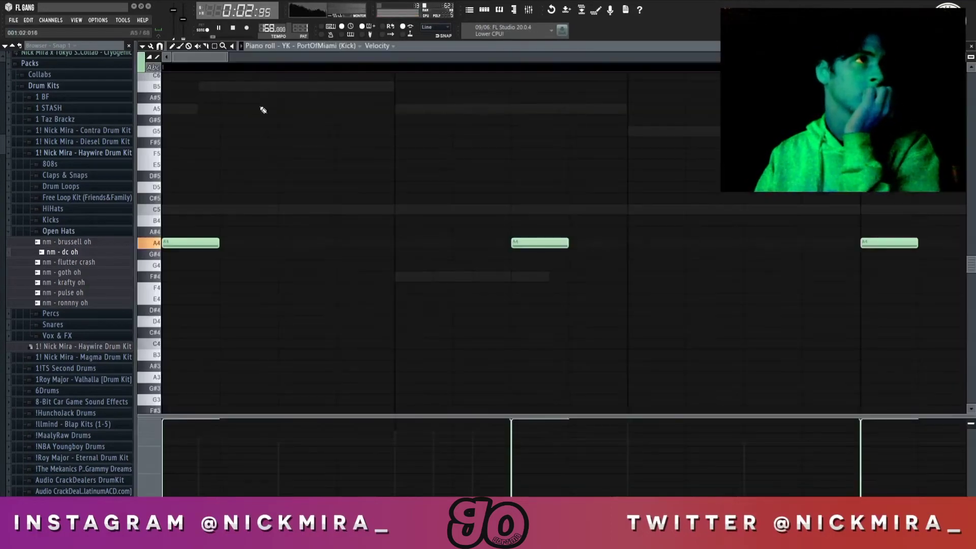
scroll(277, 69, down, 8)
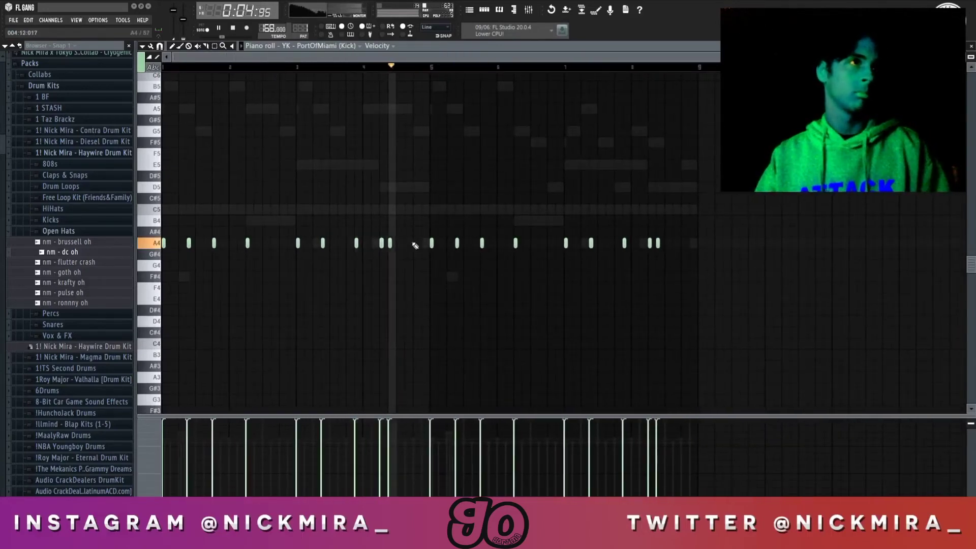
key(ctrl+a)
drag(380, 241, 382, 240)
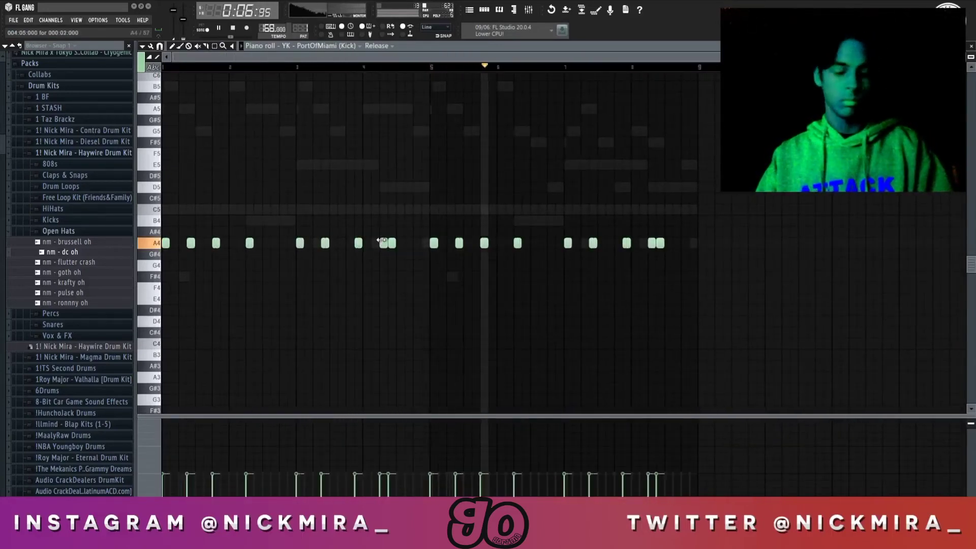
Delete the first of the two closely spaced kick notes in bars 4 and 8, and display note velocities
right_click(384, 241)
key(space)
key(space)
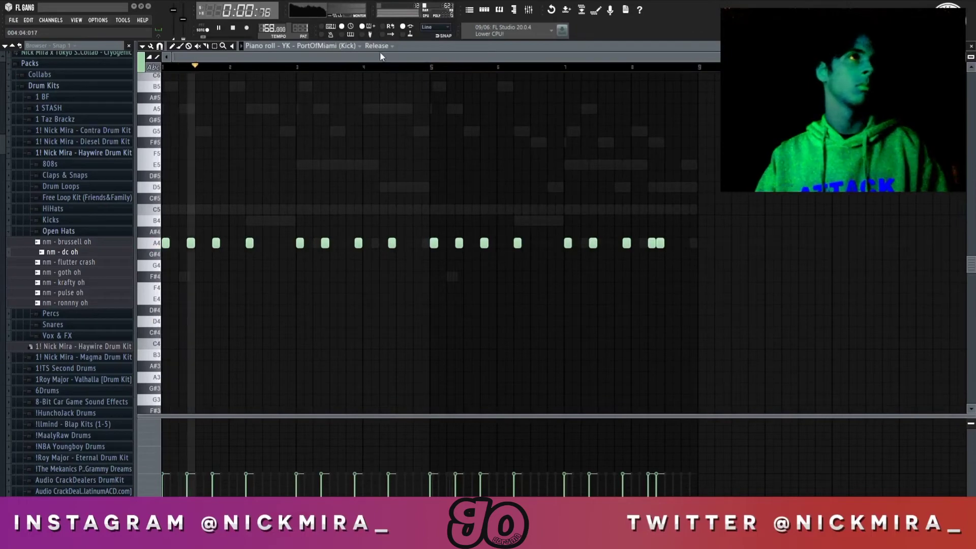
click(380, 48)
click(394, 75)
key(space)
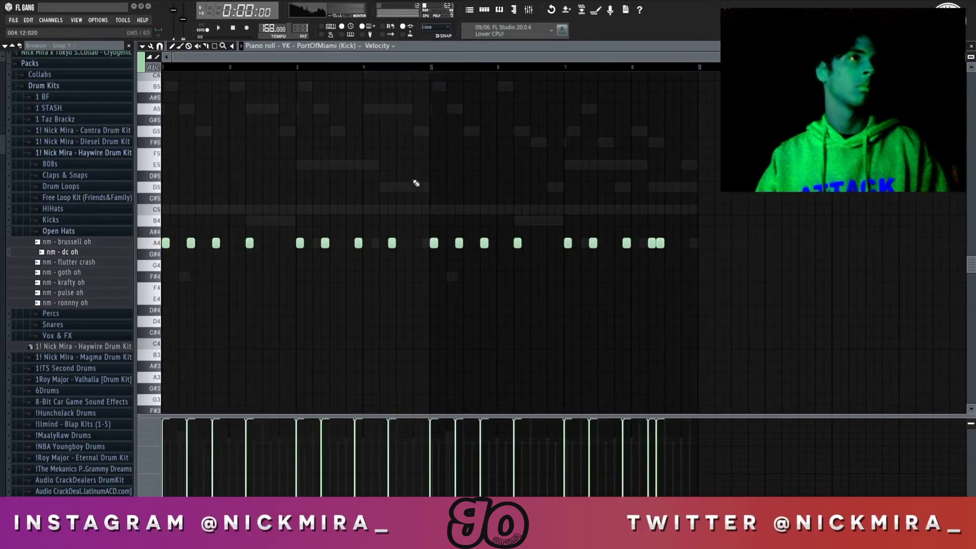
key(space)
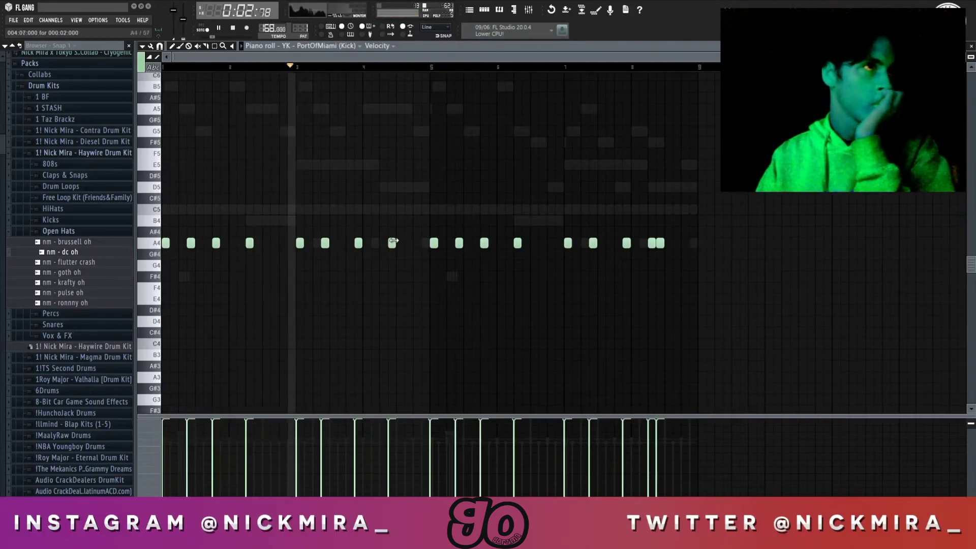
right_click(652, 243)
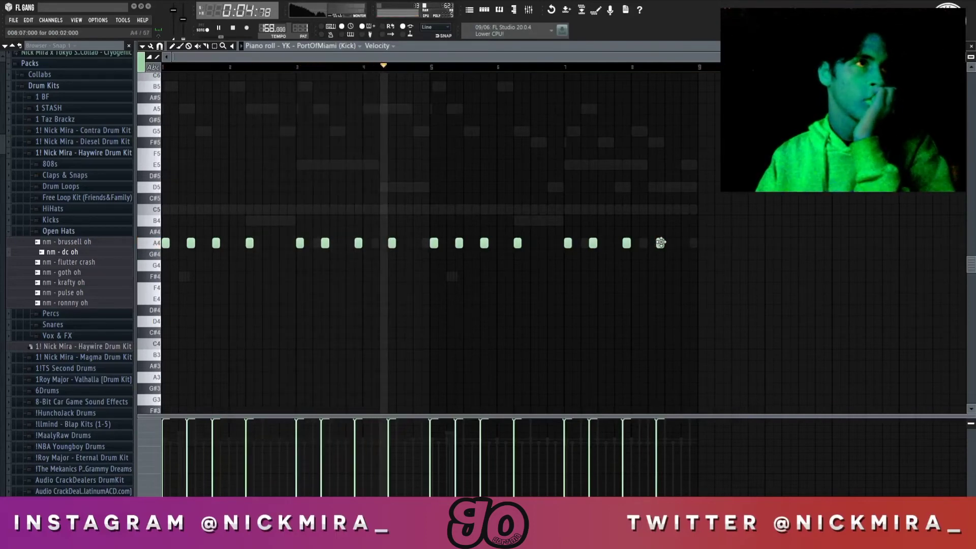
key(Escape)
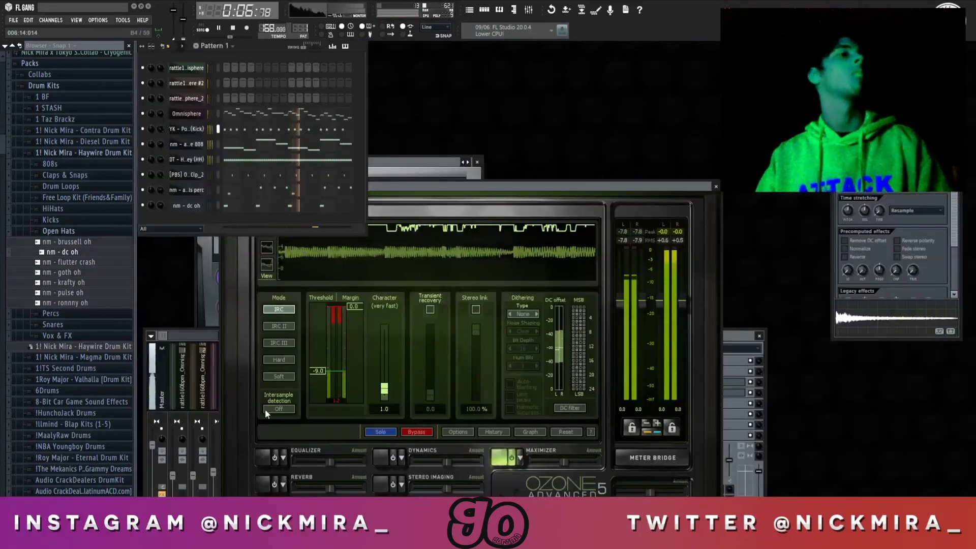
Split Pattern 1 by channel into separate patterns and show the playlist
key(F9)
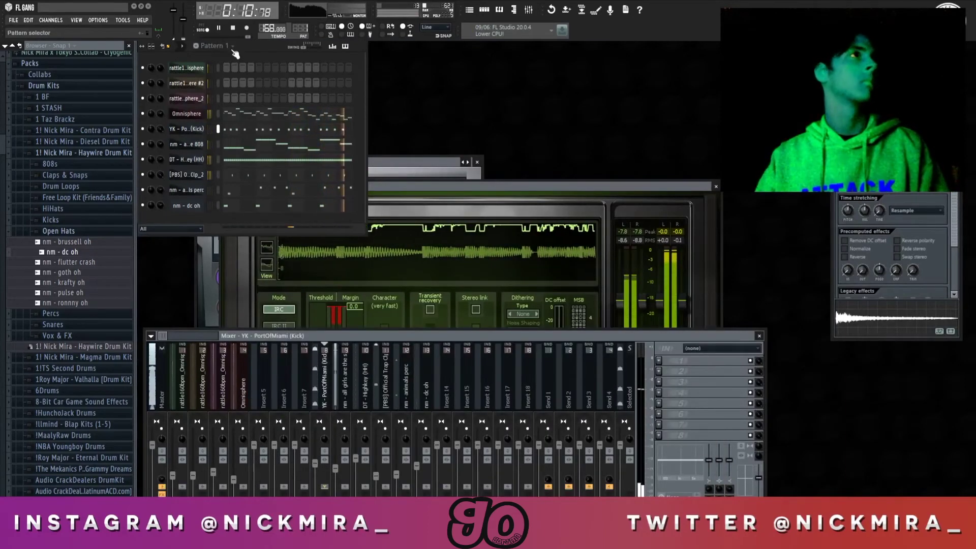
click(216, 45)
click(312, 156)
click(475, 14)
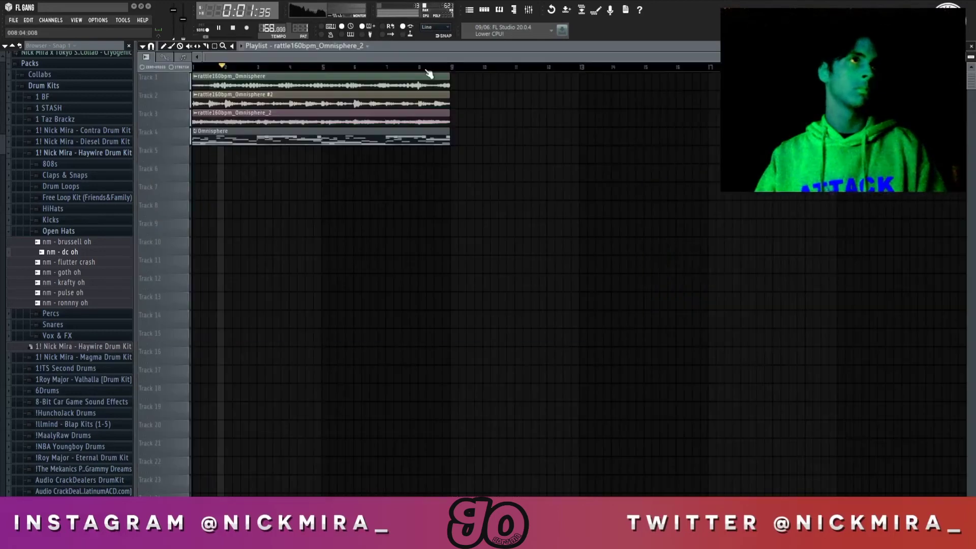
Replace the clip on playlist track 4 with the Omnisphere pattern, and place the kick and 808 patterns on tracks 5 and 6
key(KP_Subtract)
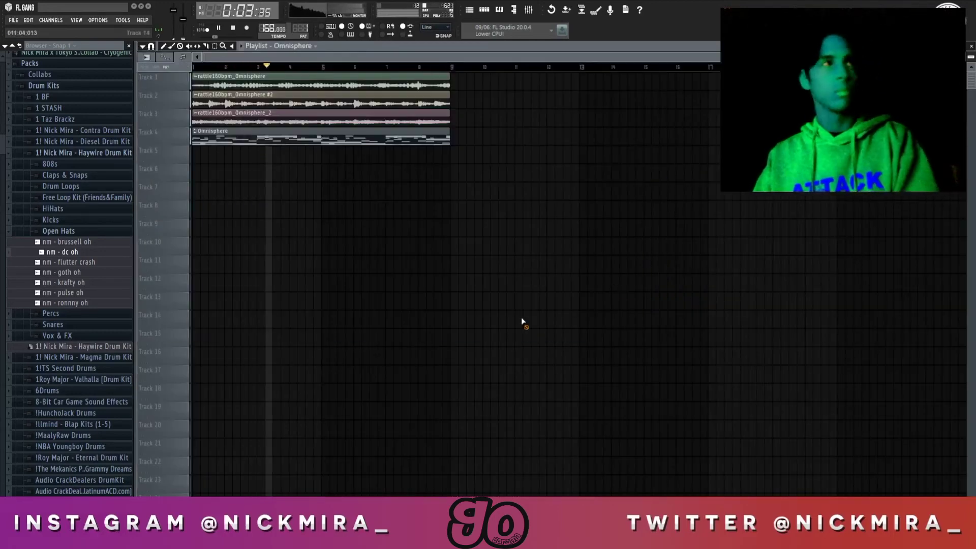
right_click(211, 142)
drag(210, 142, 195, 141)
key(KP_Add)
click(193, 157)
key(KP_Add)
click(198, 175)
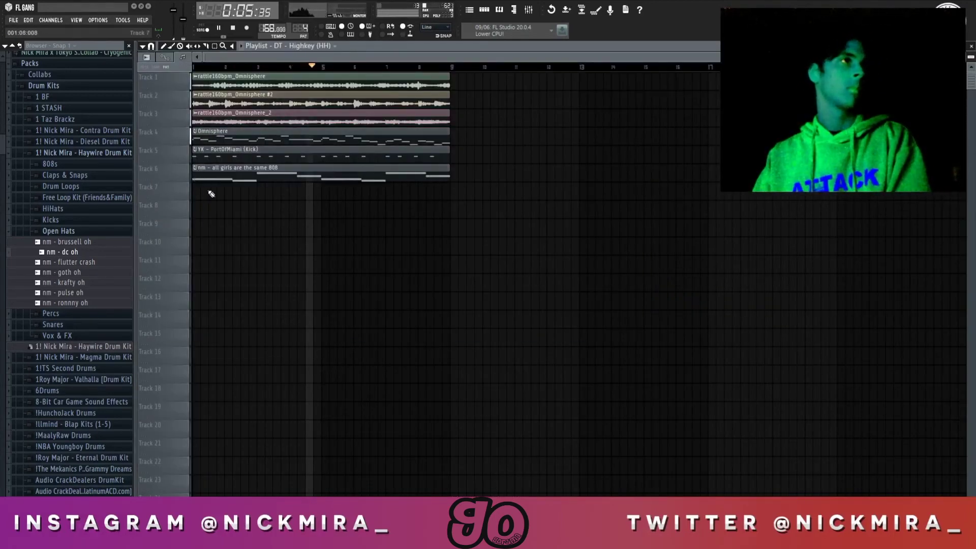
Place the hi-hat, clap and percussion patterns on playlist tracks 7 to 9, with the open hat pattern below them
key(KP_Add)
click(197, 193)
key(KP_Add)
click(194, 212)
key(KP_Add)
click(194, 229)
key(KP_Add)
drag(211, 299, 199, 294)
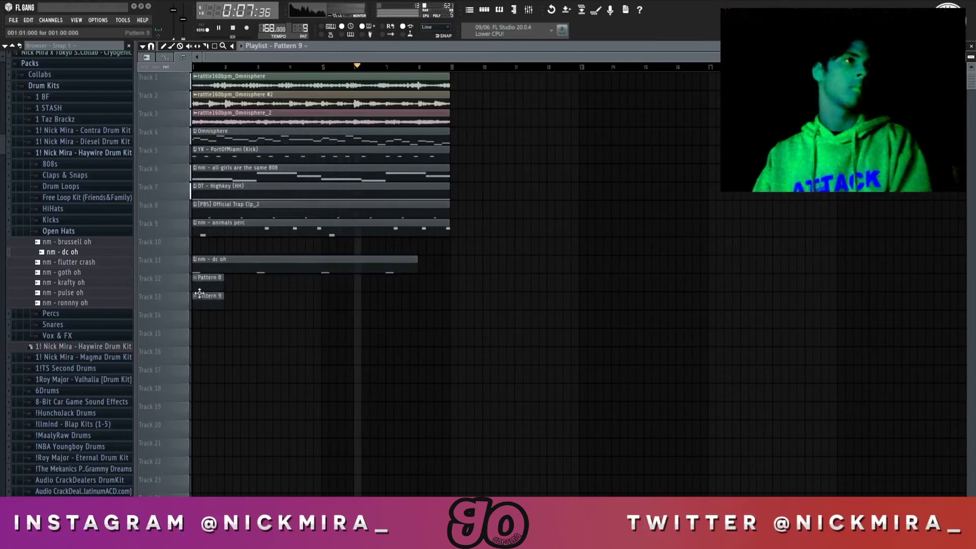
Delete the empty Pattern 8 and 9 clips, then move the open hat clip to track 10 and extend it to bar 9
right_click(198, 295)
right_click(201, 281)
ctrl+click(274, 264)
key(shift+Up)
ctrl+click(461, 316)
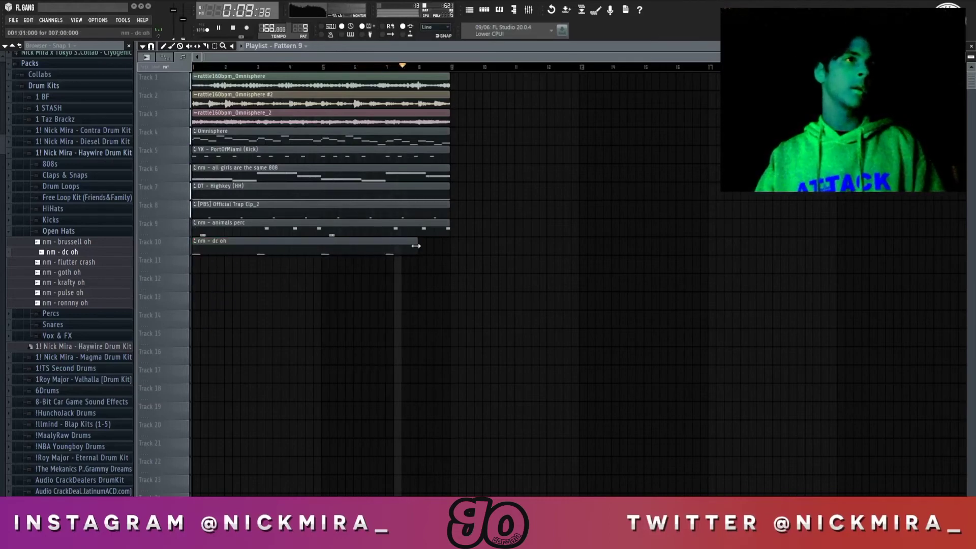
drag(417, 245, 444, 246)
right_click(530, 258)
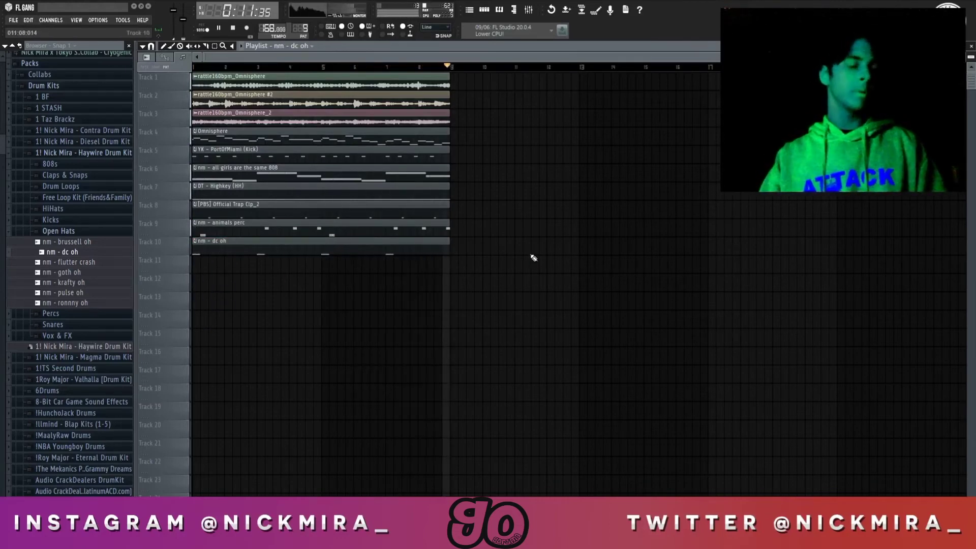
Select all playlist clips and duplicate the eight-bar block five times in a row
key(ctrl+a)
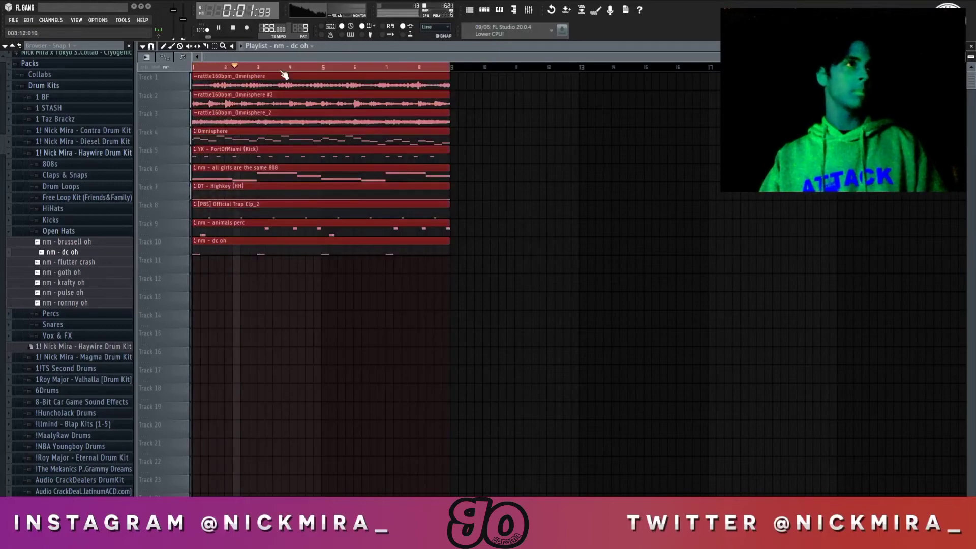
key(ctrl+b)
key(ctrl+b)
key(ctrl+b)
key(ctrl+b)
key(ctrl+b)
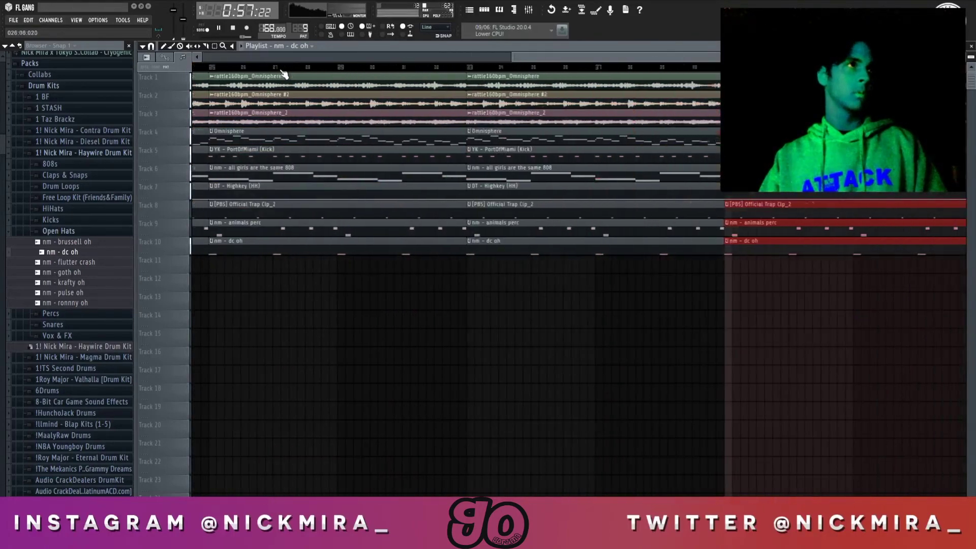
Remove all pattern clips on tracks 4 to 10 from the first eight bars, leaving only the rattle stems as the intro
scroll(286, 73, down, 5)
key(ctrl+d)
key(space)
key(space)
key(space)
right_click(237, 138)
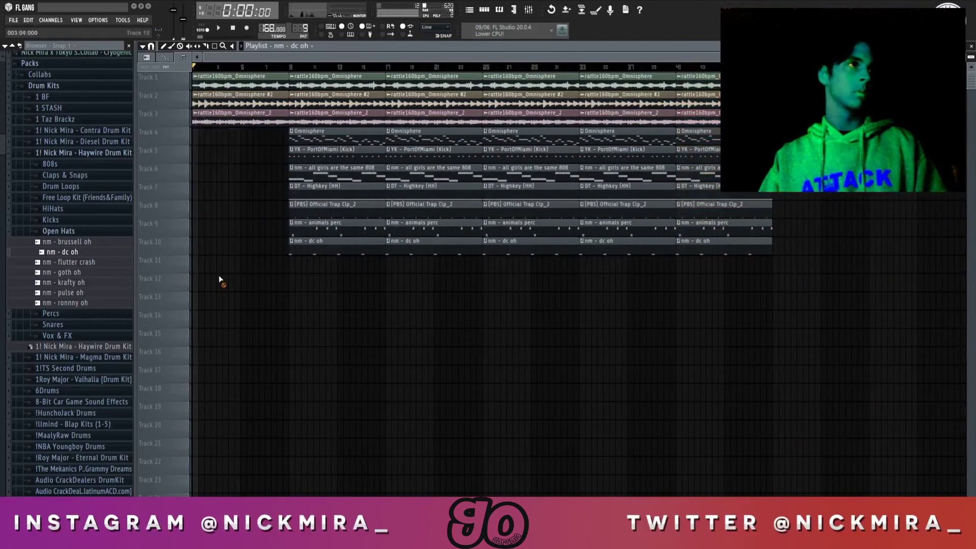
Delete the Omnisphere clips at bars 9, 25 and 33, the kick clips at bars 9 and 25, and every pattern clip from bar 41
click(307, 69)
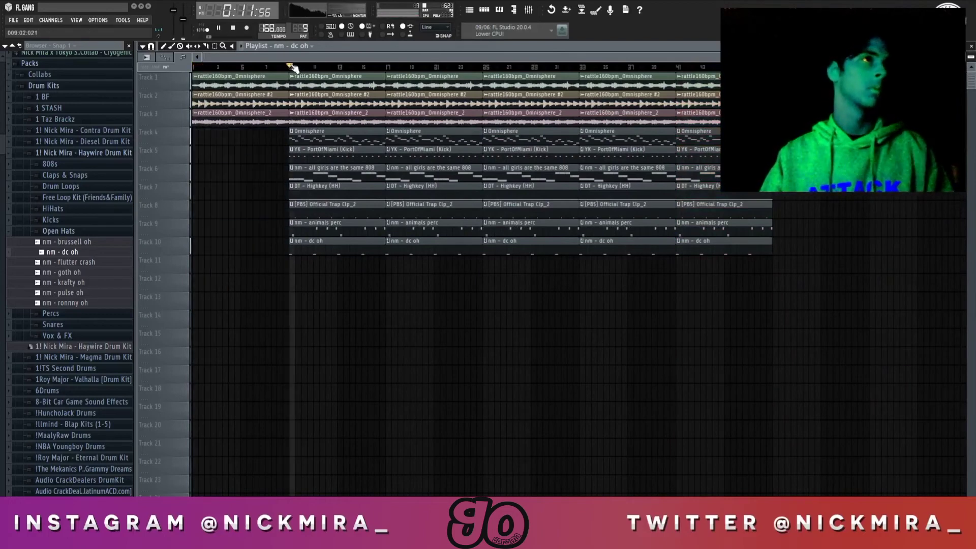
right_click(322, 136)
right_click(326, 154)
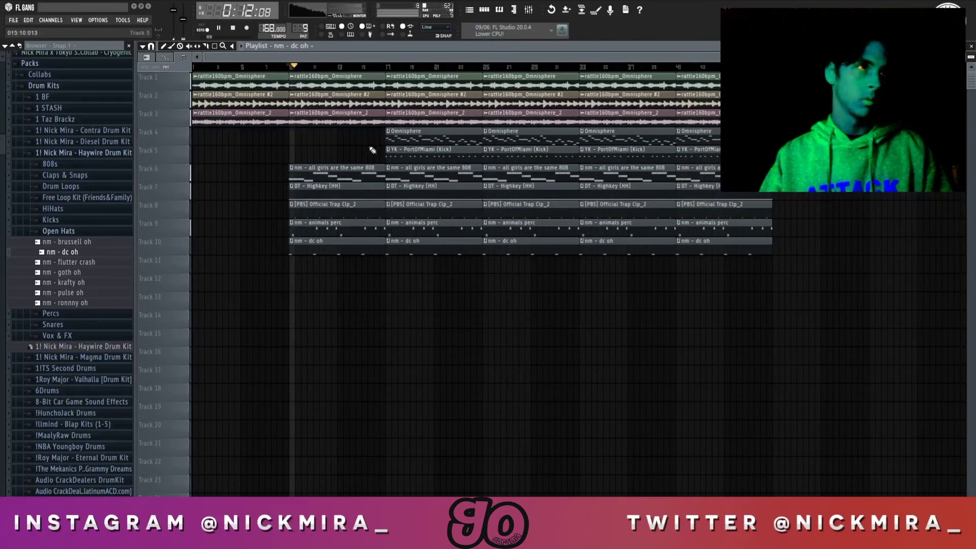
right_click(535, 142)
right_click(544, 152)
right_click(613, 140)
drag(700, 137, 715, 277)
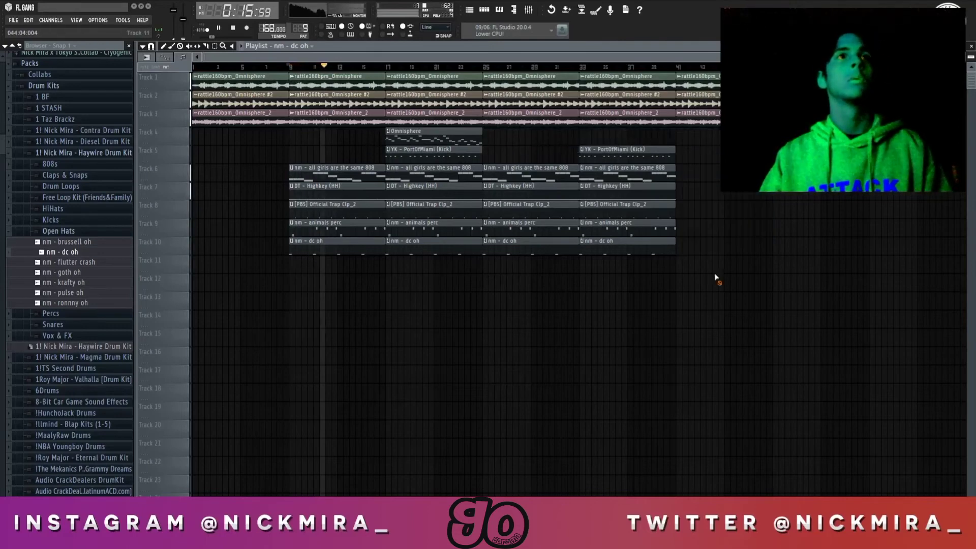
Delete the rattle stem clips on tracks 1 and 2 from bars 25 to 33
right_click(508, 99)
click(488, 67)
right_click(498, 79)
Try the #2 stem and then the track 1 stem in bars 25 to 33, removing the track 3 stem there
click(468, 97)
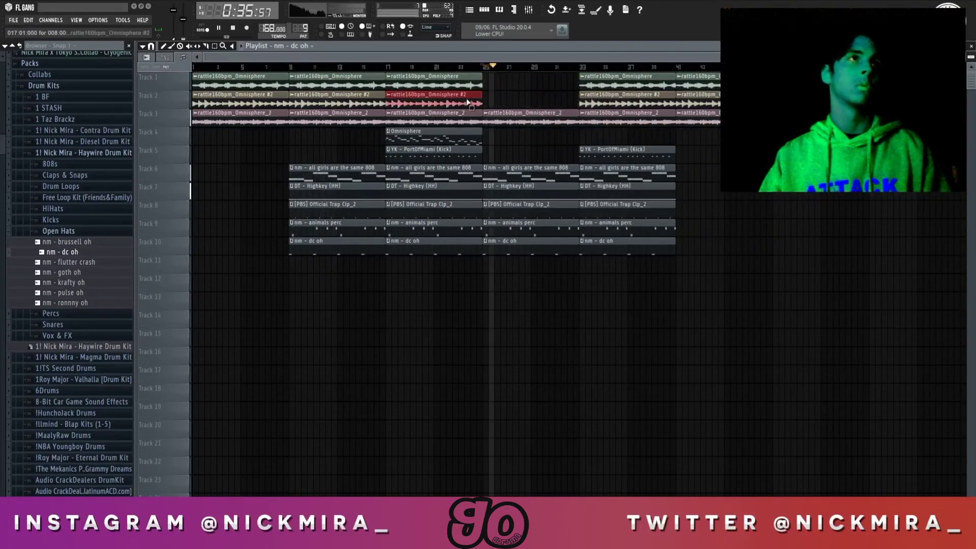
click(490, 94)
key(space)
key(space)
right_click(491, 99)
right_click(496, 117)
key(space)
click(467, 82)
click(489, 82)
key(space)
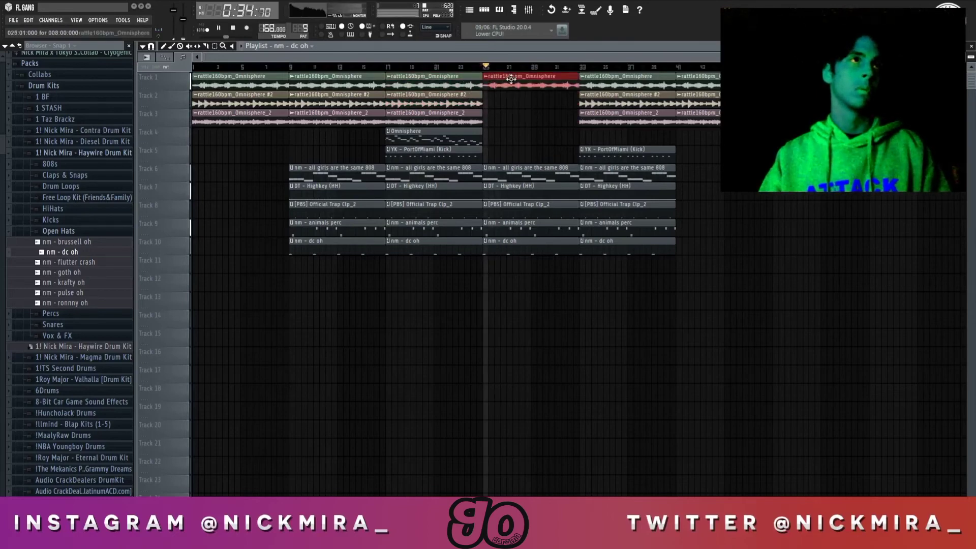
Roll off the low frequencies of the rattle160bpm_Omnisphere mixer track with its built-in EQ
double_click(510, 79)
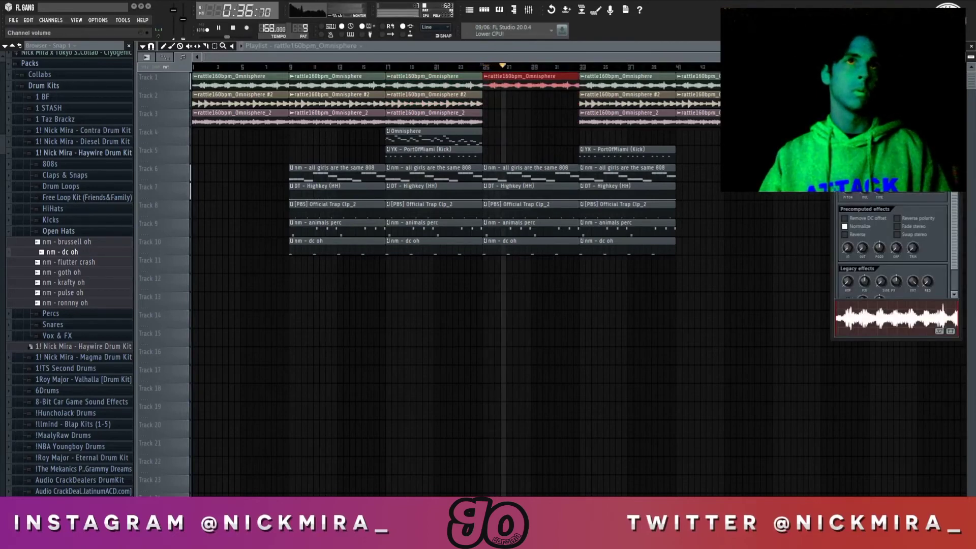
key(F9)
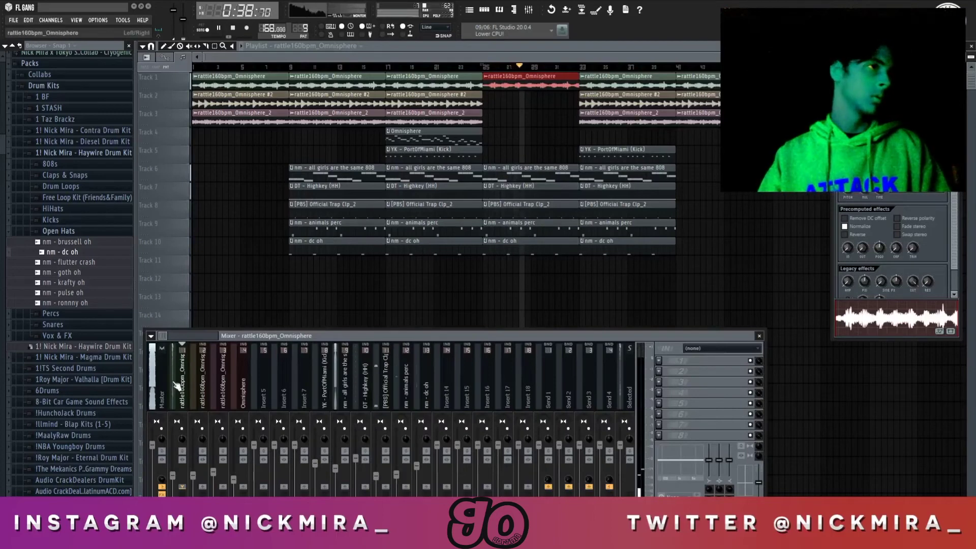
drag(658, 453, 664, 459)
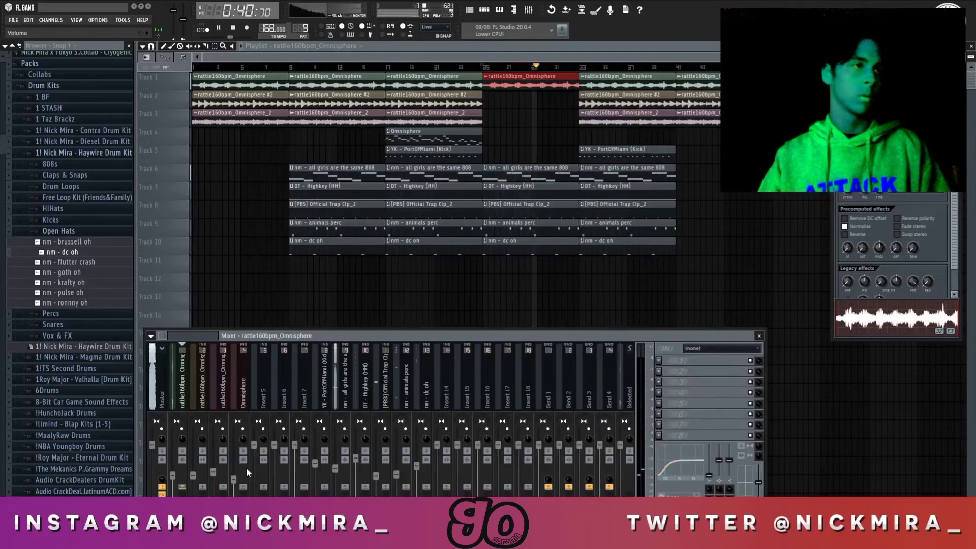
click(900, 127)
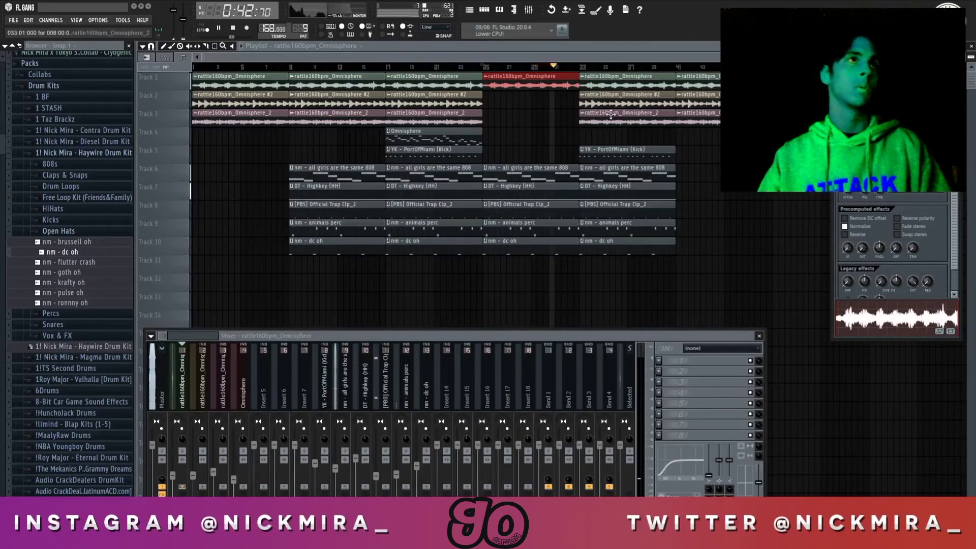
Replace the track 1 stem in bars 25 to 33 with the rattle160bpm_Omnisphere_2 stem on track 3, and play from bar 25
right_click(523, 89)
ctrl+click(467, 110)
key(ctrl+b)
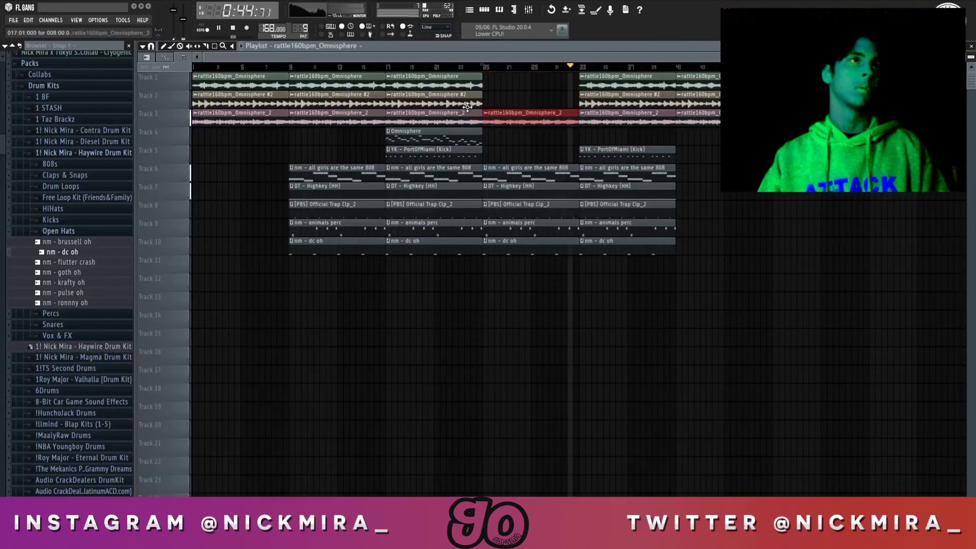
click(485, 67)
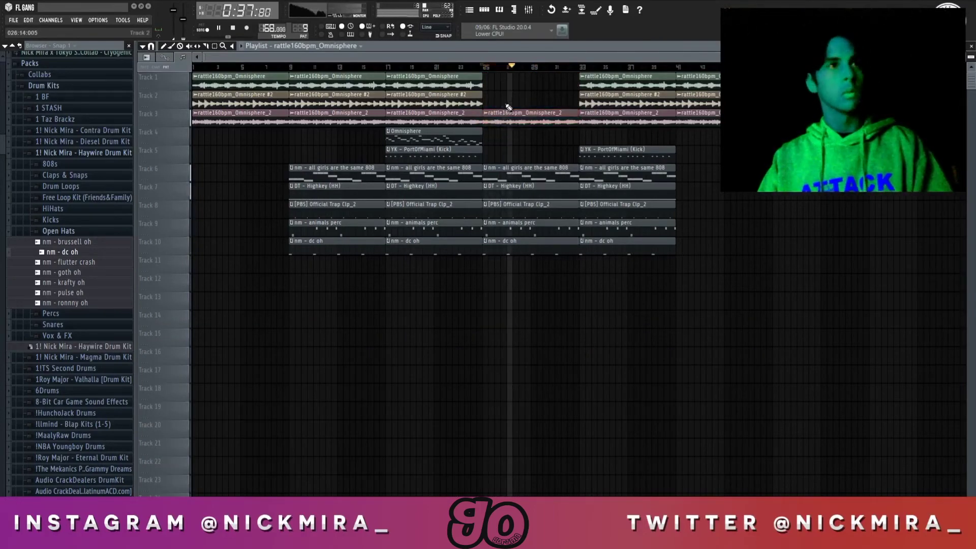
Reduce the open hat to short clips at bars 25, 29, 33 and 37, and delete the track 1 stem at bar 33
drag(577, 246, 487, 244)
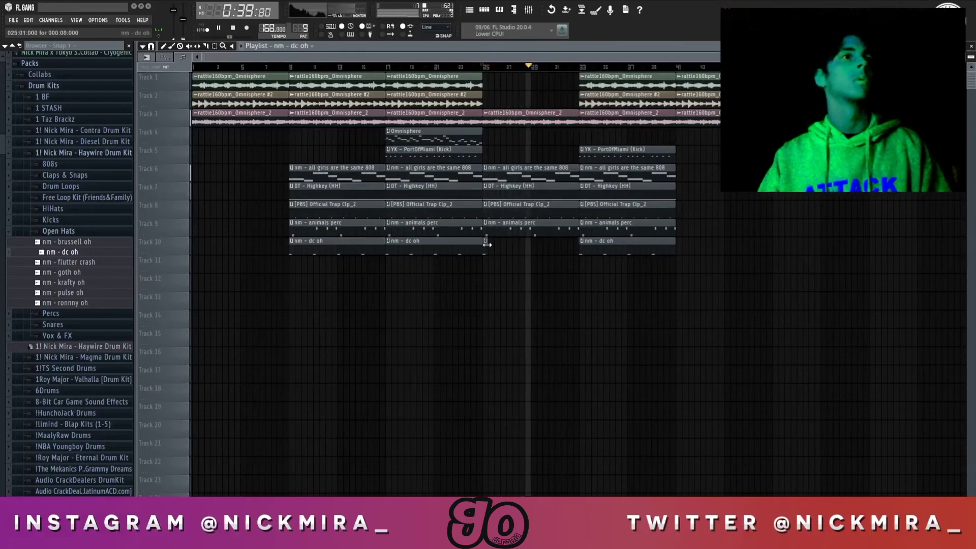
click(533, 243)
key(space)
key(space)
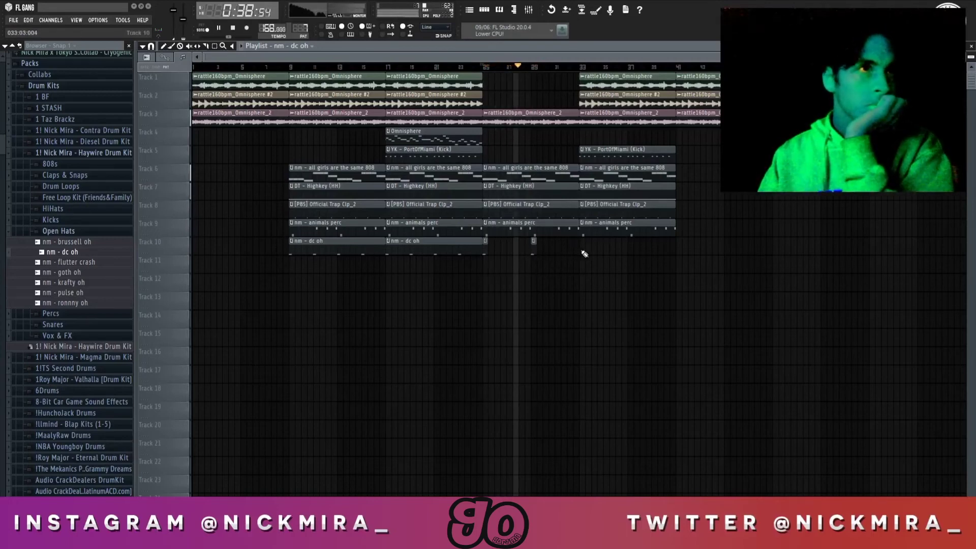
click(583, 251)
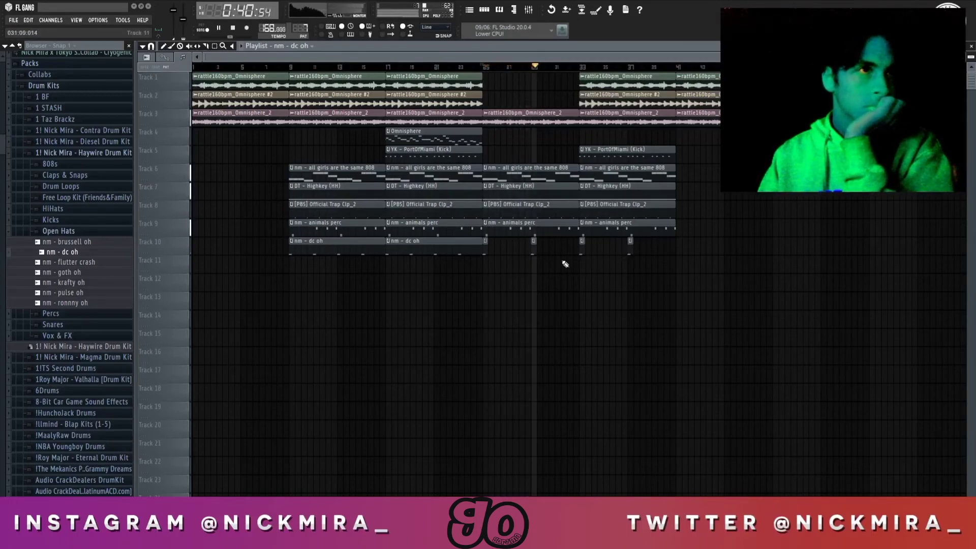
right_click(614, 84)
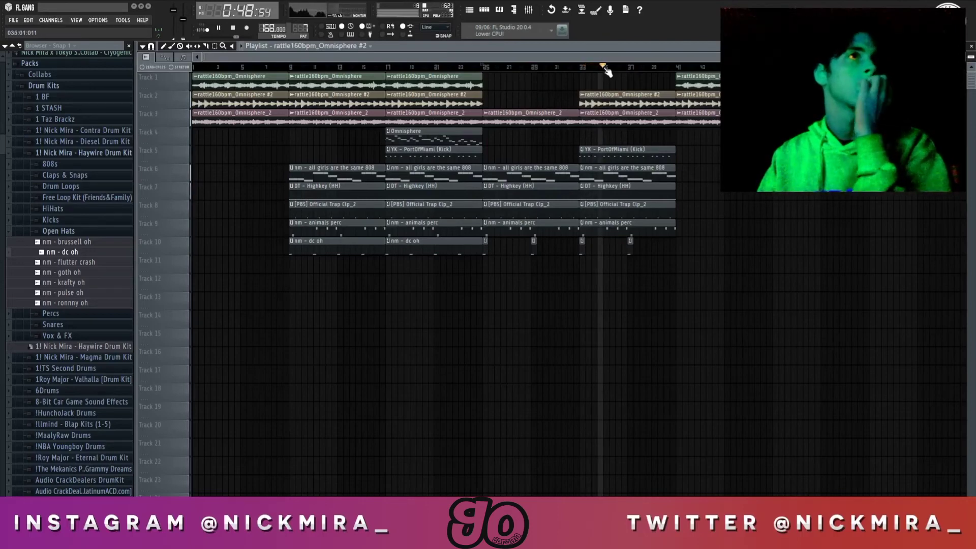
click(481, 83)
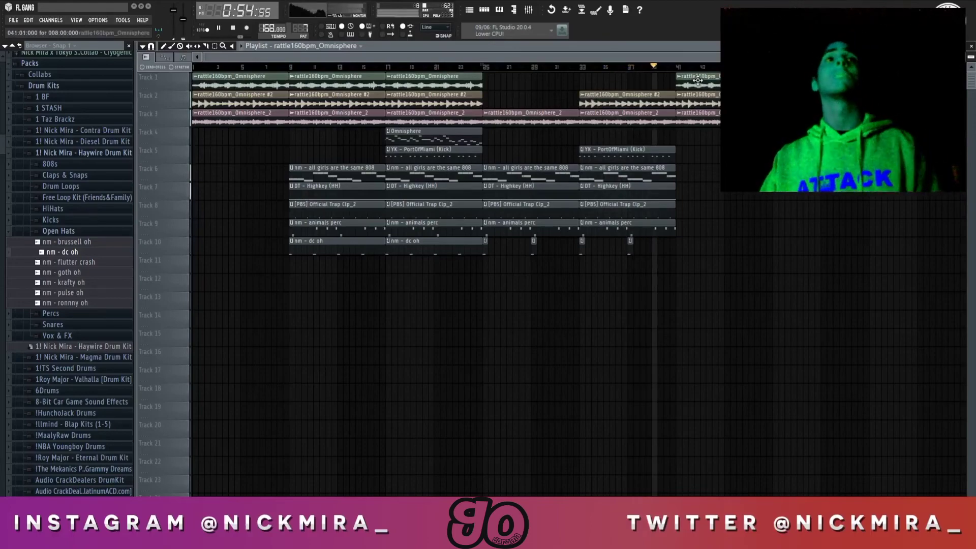
Select the arrangement from bar 9 to bar 49 and duplicate the 40-bar block twice in a row
drag(325, 84, 789, 266)
key(ctrl+b)
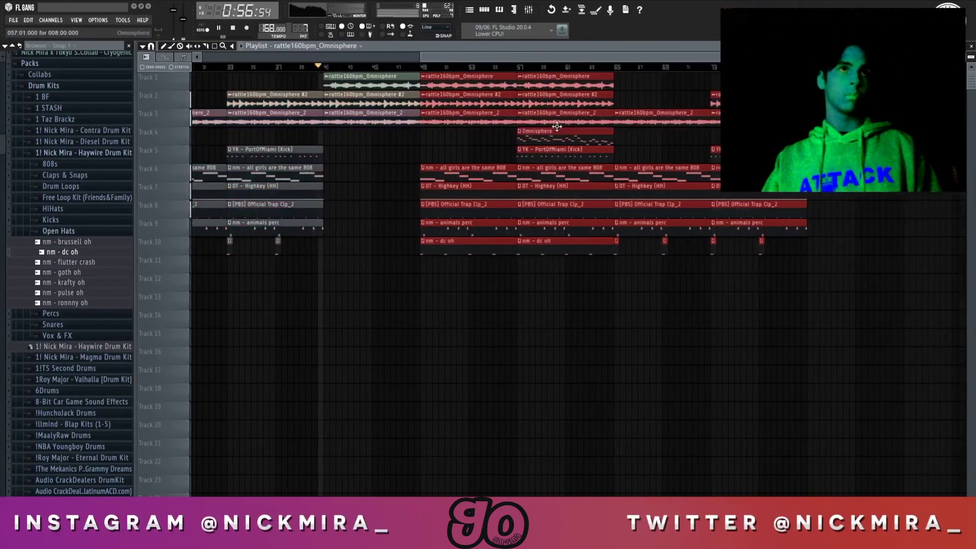
scroll(536, 78, down, 3)
key(ctrl+b)
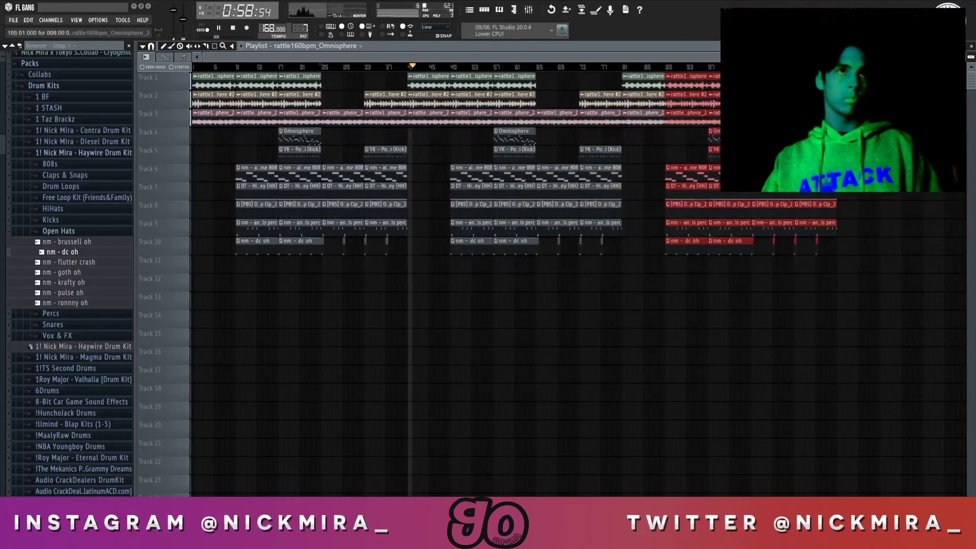
Play from bar 89 and add Fruity Delay 2 to effect slot 3 of the rattle160bpm_Omnisphere mixer track
click(668, 66)
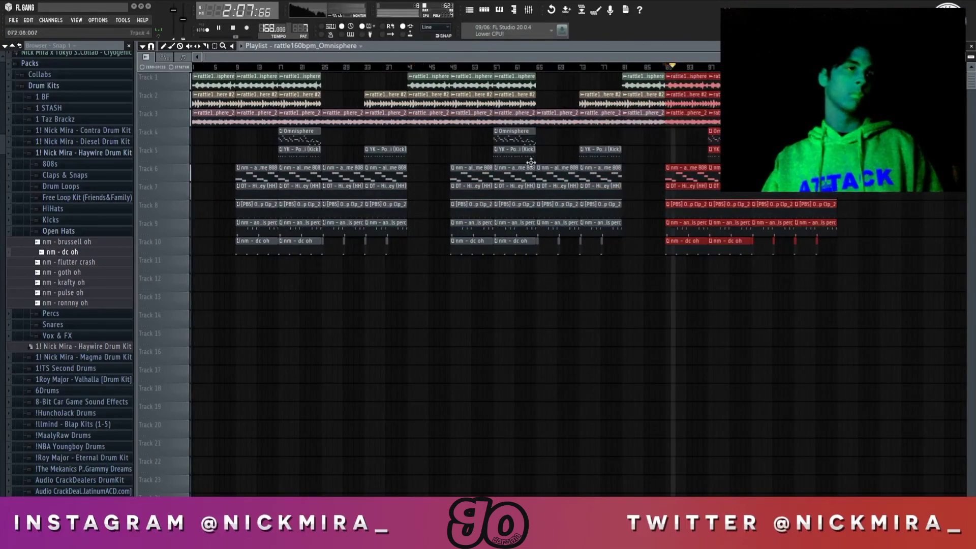
click(529, 9)
key(space)
key(space)
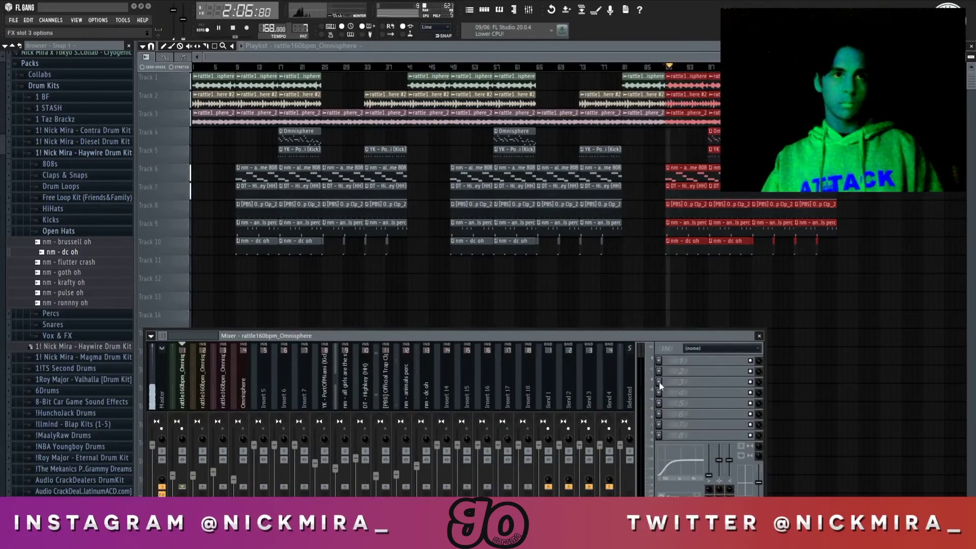
click(660, 387)
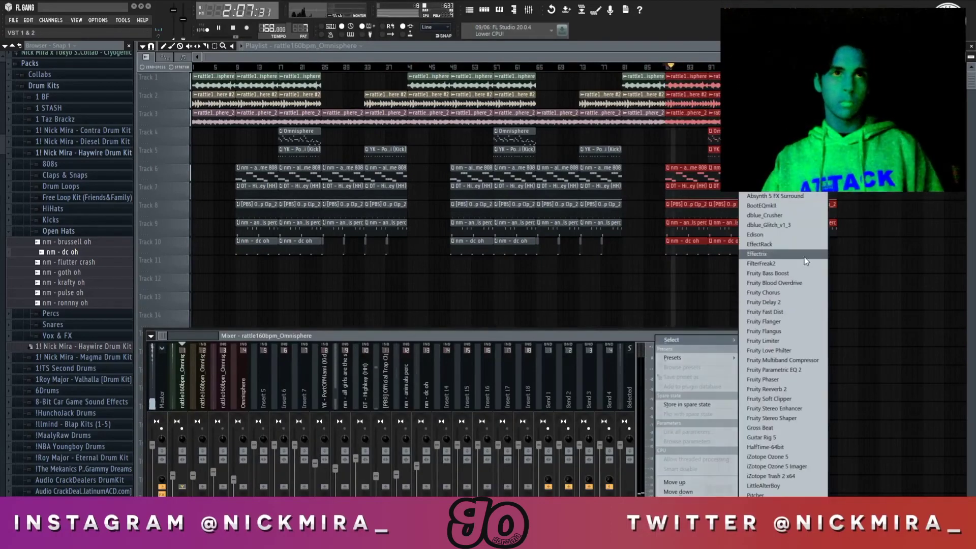
click(796, 302)
key(space)
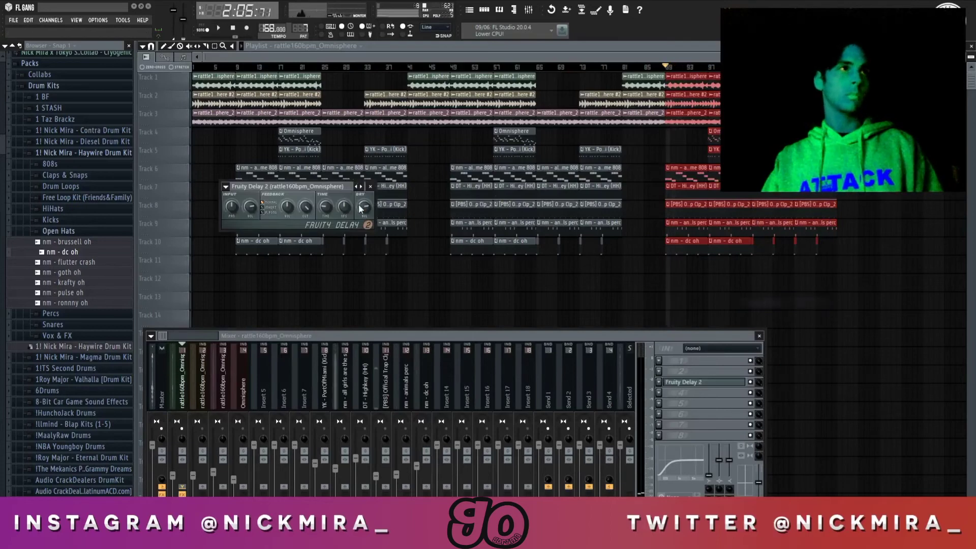
Adjust the Fruity Delay 2 settings for the first rattle stem and close the delay window
right_click(360, 186)
click(374, 199)
right_click(360, 186)
click(377, 199)
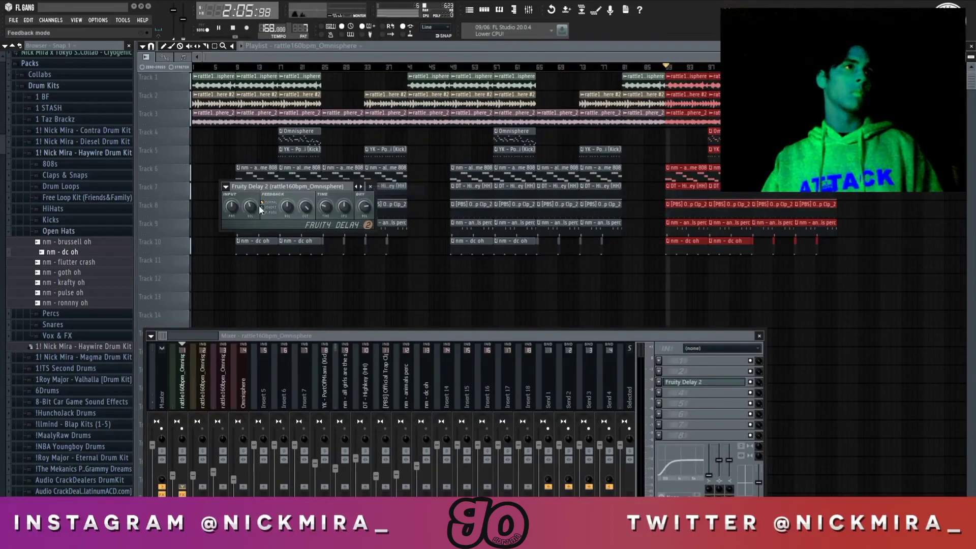
click(188, 433)
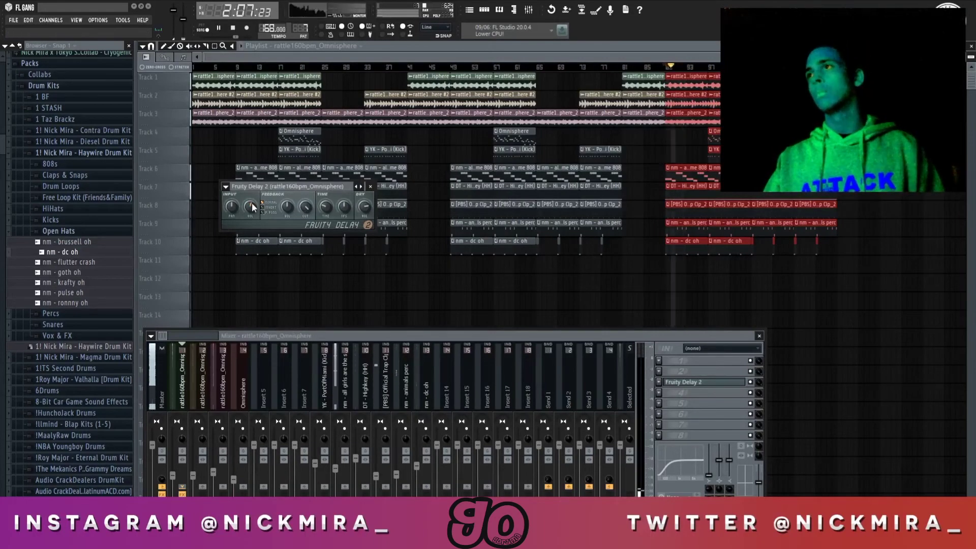
key(Escape)
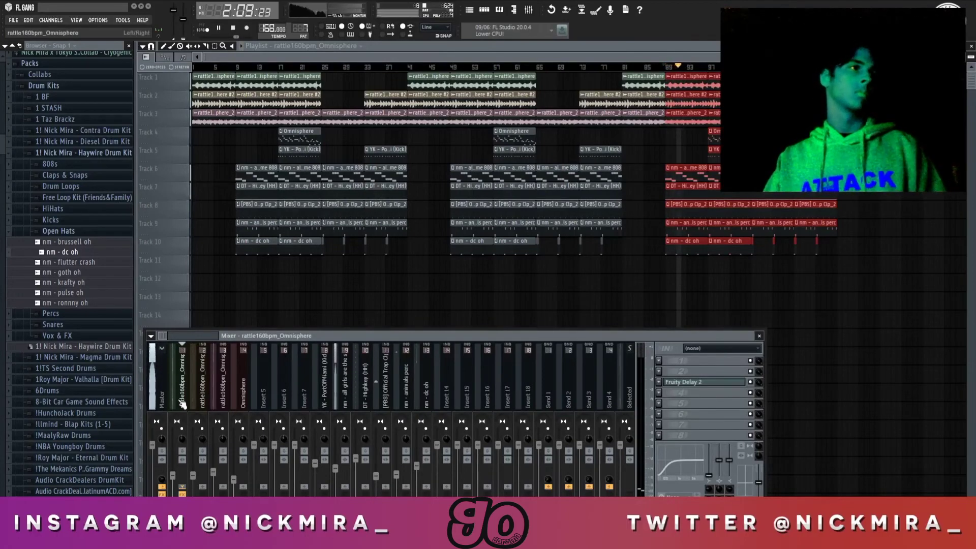
Add Fruity Parametric EQ 2 to slot 4 with a low- and high-cut preset, and raise its low-cut frequency
click(659, 393)
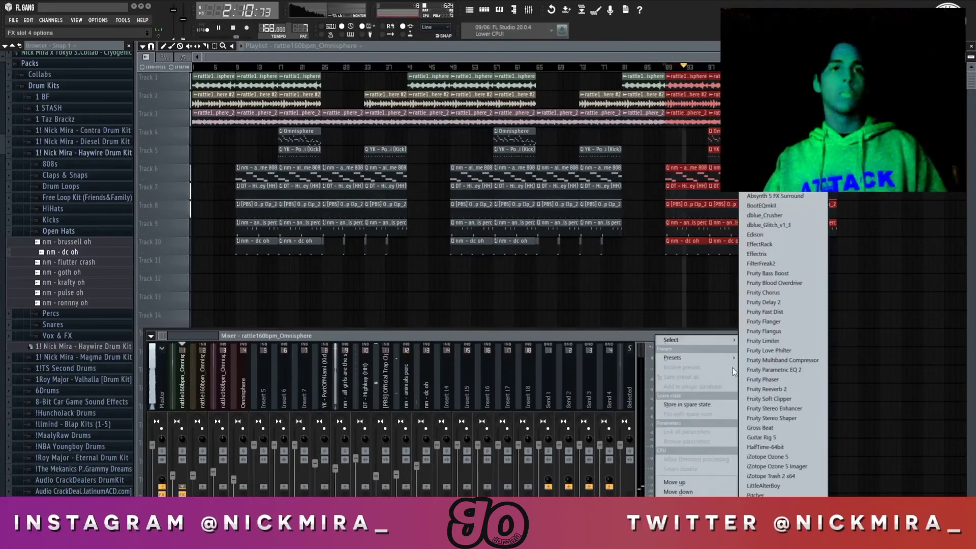
click(772, 370)
right_click(547, 211)
click(582, 265)
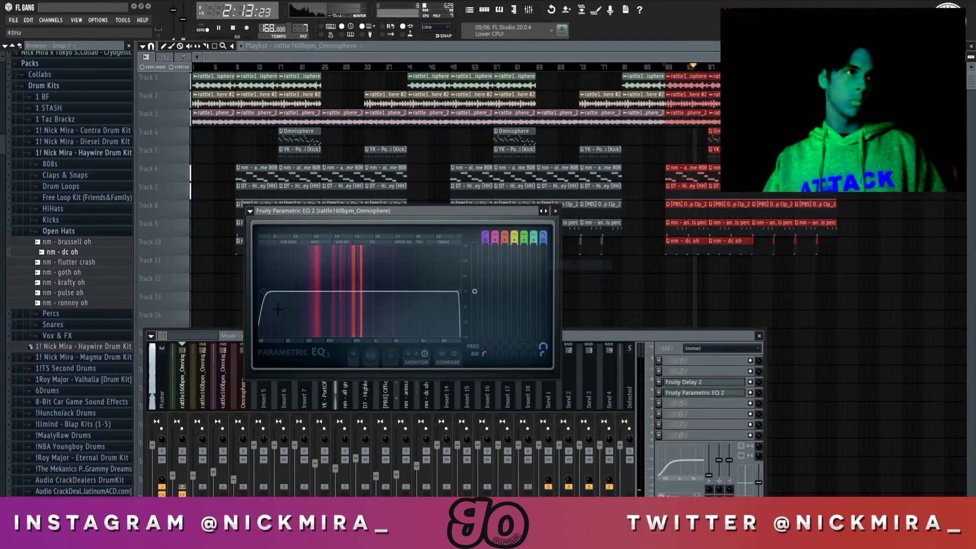
drag(272, 291, 323, 291)
key(Escape)
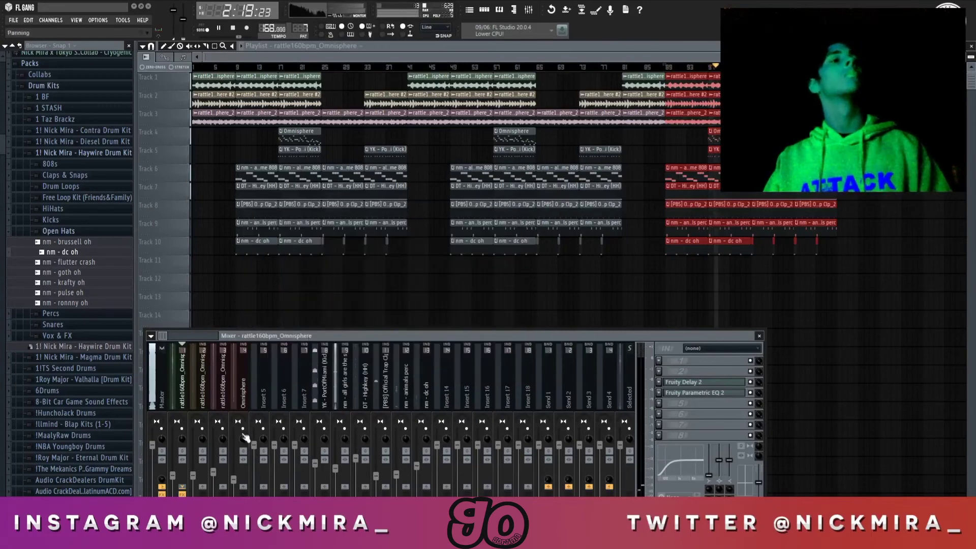
Check the Omnisphere mixer track, return to the playlist and create an automation clip for the master volume
click(248, 388)
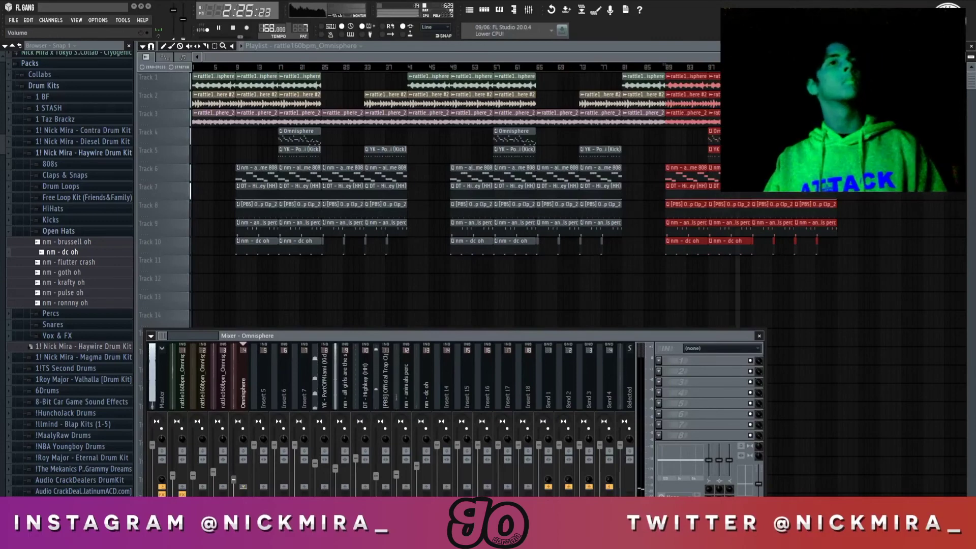
click(301, 305)
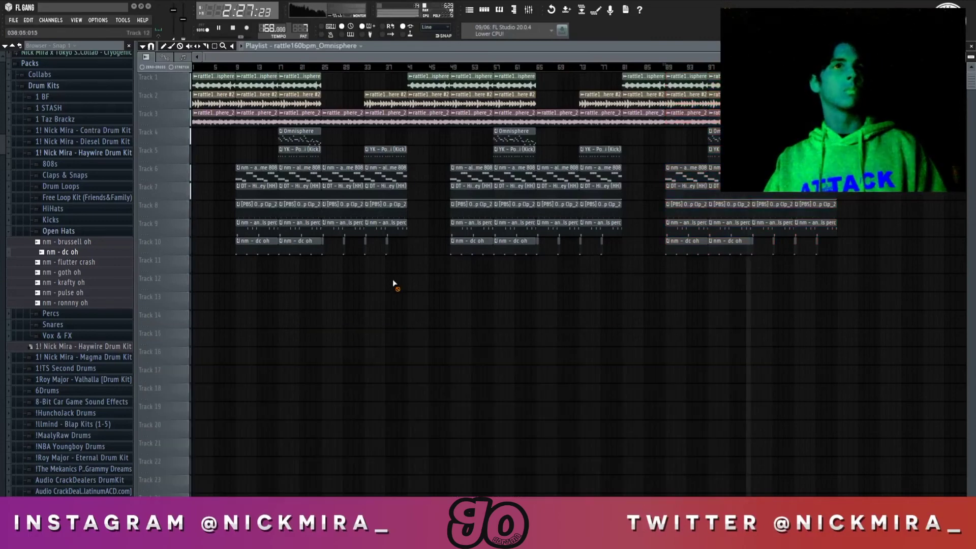
right_click(175, 18)
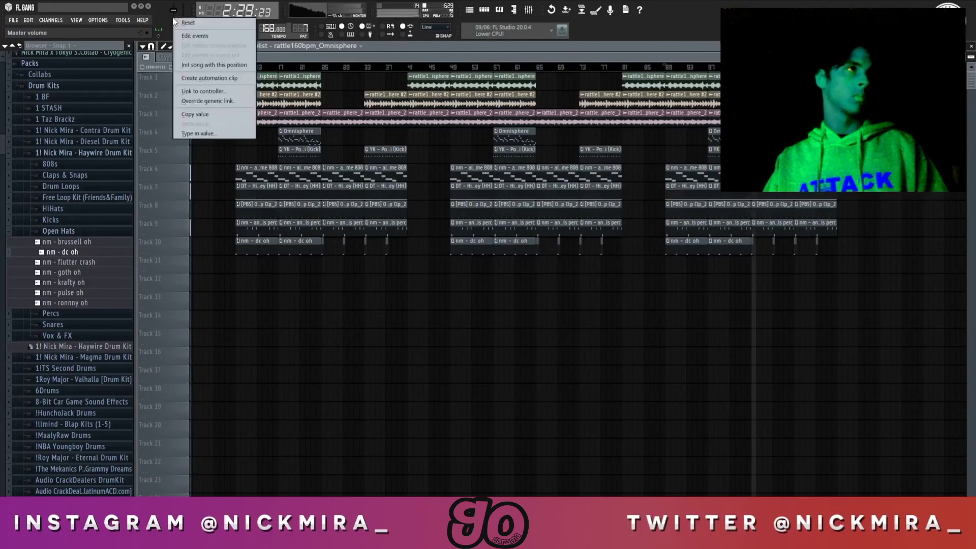
click(204, 78)
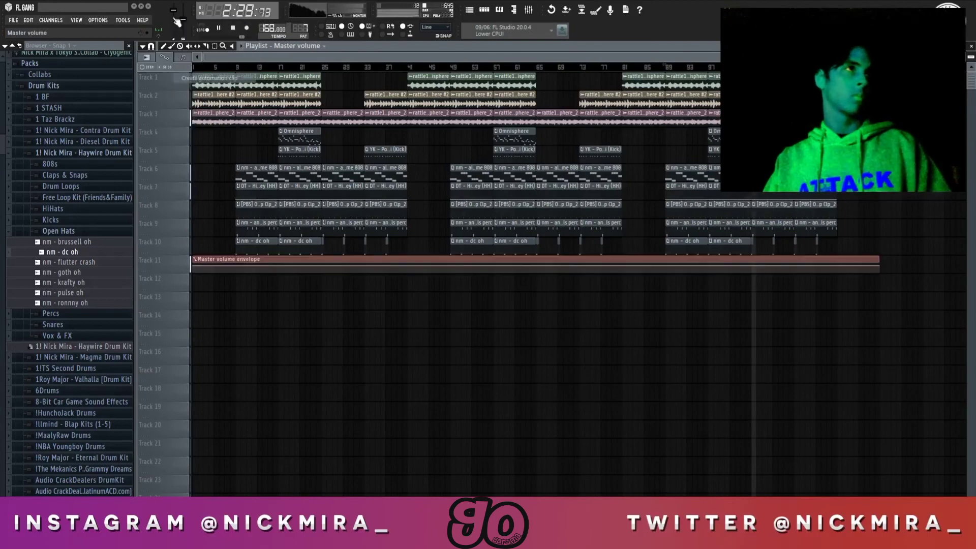
Shape the end of the master volume envelope into a fade-out, starting where the last drum clips end
right_click(838, 268)
right_click(838, 267)
click(866, 414)
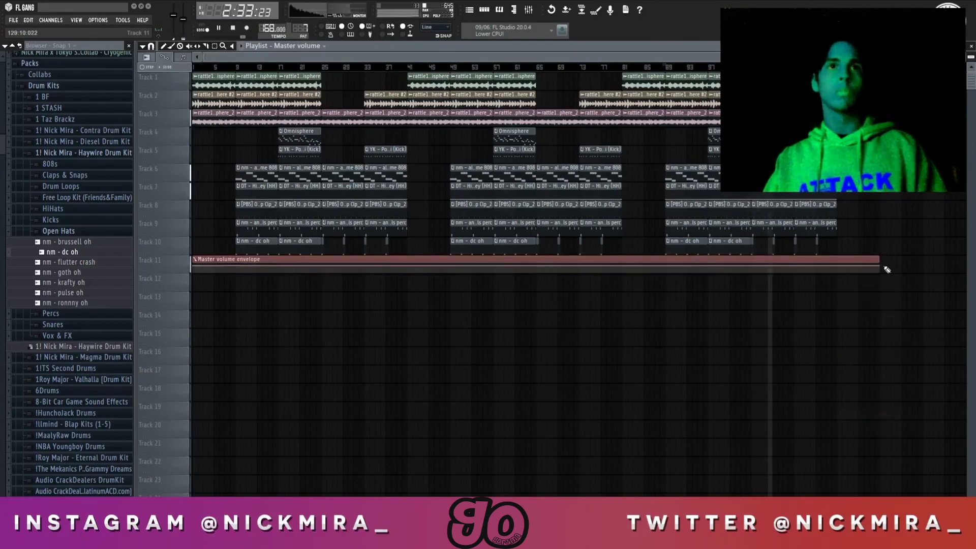
Dismiss the save dialog, play the song from bar 9 and close the rattle stem's channel settings
key(ctrl+s)
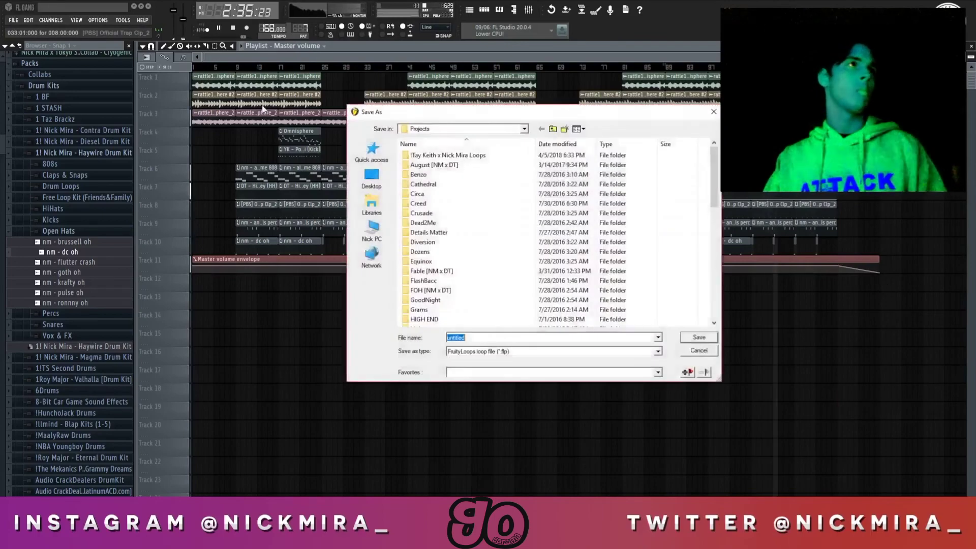
key(Escape)
click(239, 68)
double_click(250, 75)
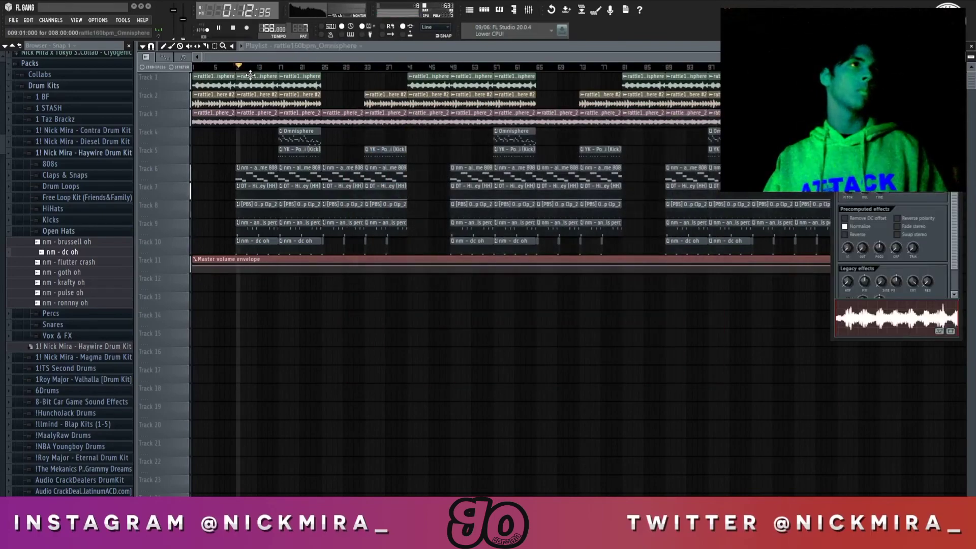
key(Escape)
Start saving the project and go to the Beats folder as its location
key(ctrl+s)
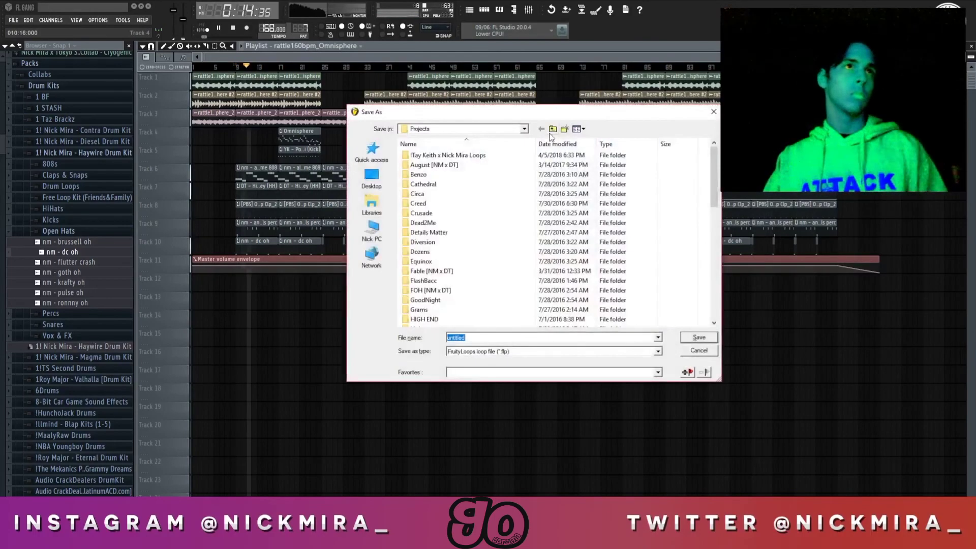
double_click(498, 155)
double_click(497, 155)
double_click(497, 155)
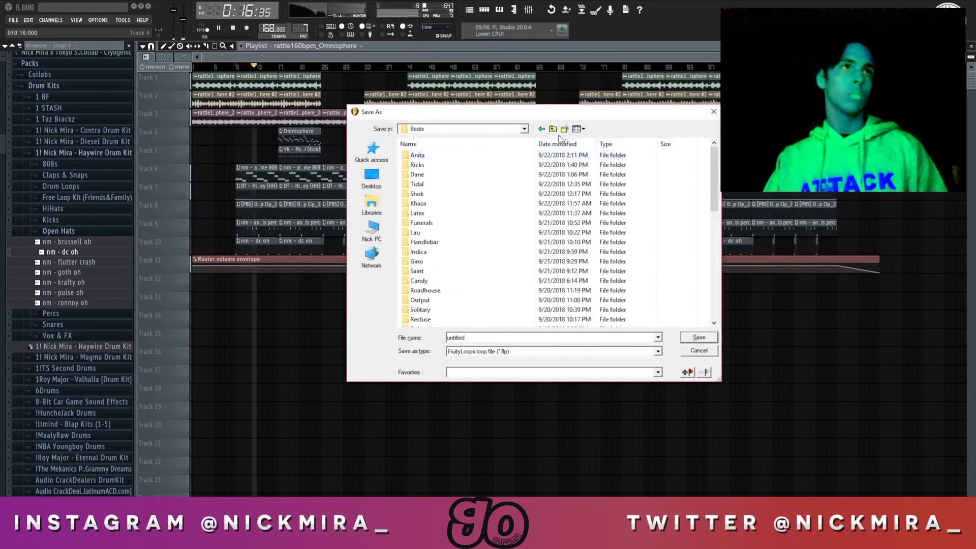
Create a new folder named Ital inside the Beats folder
click(564, 130)
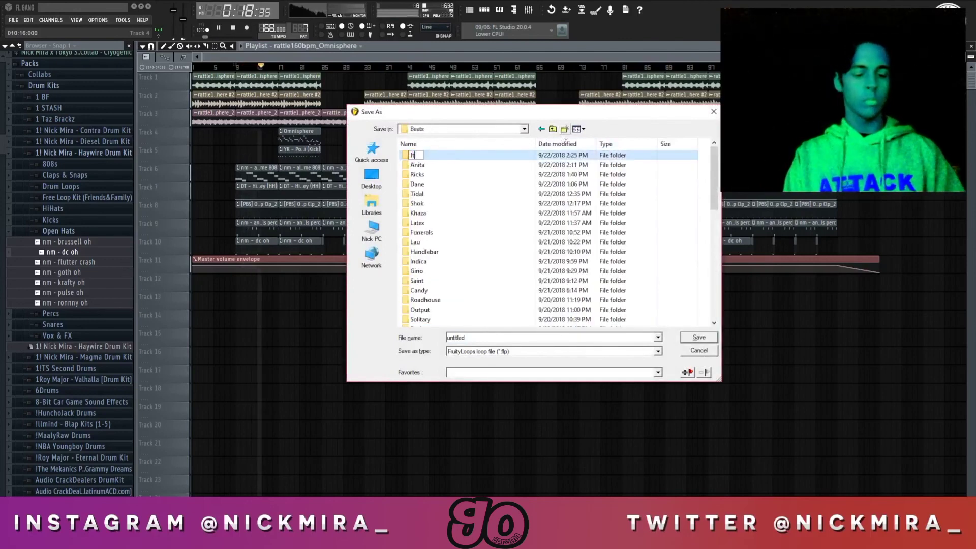
text(Ittali)
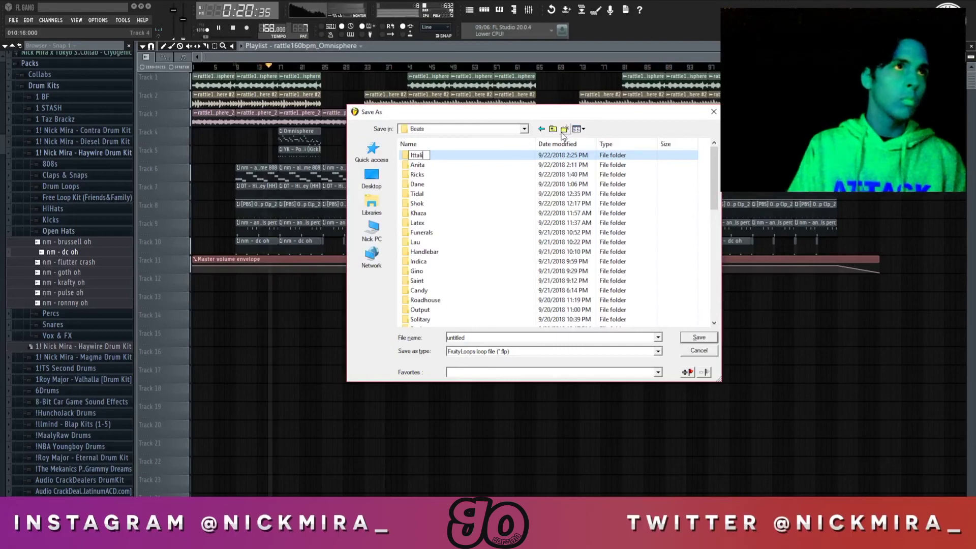
text(i)
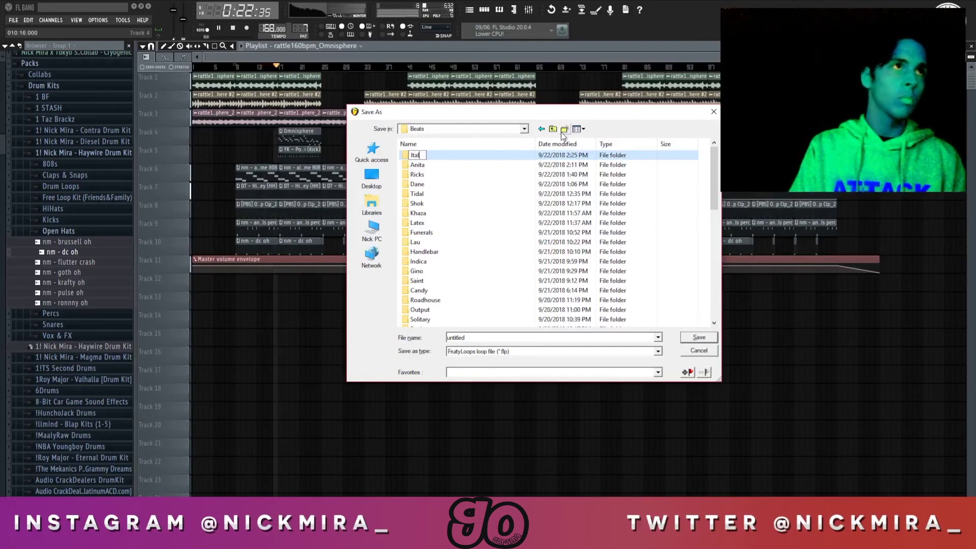
text(i)
key(BackSpace)
key(BackSpace)
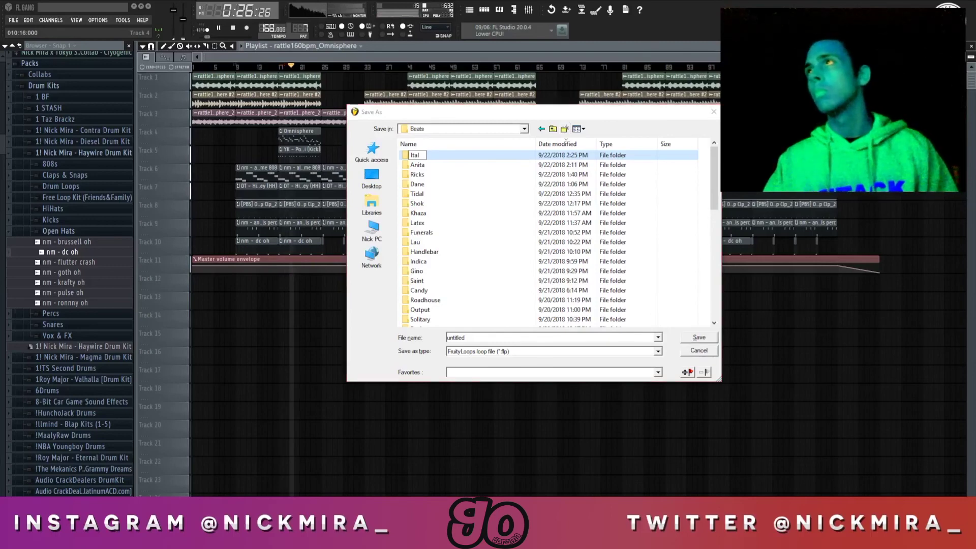
key(Return)
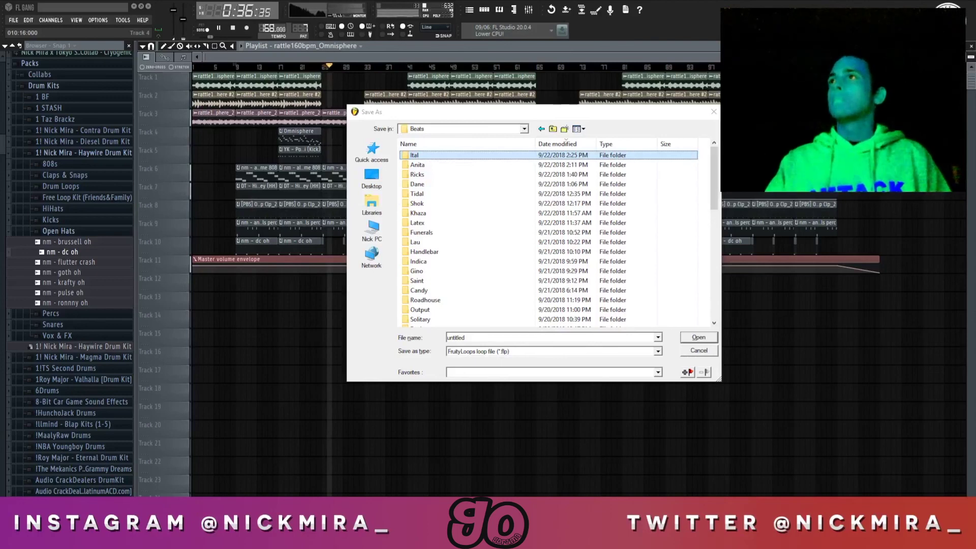
Rename the new Ital folder to Theory and open it
click(415, 156)
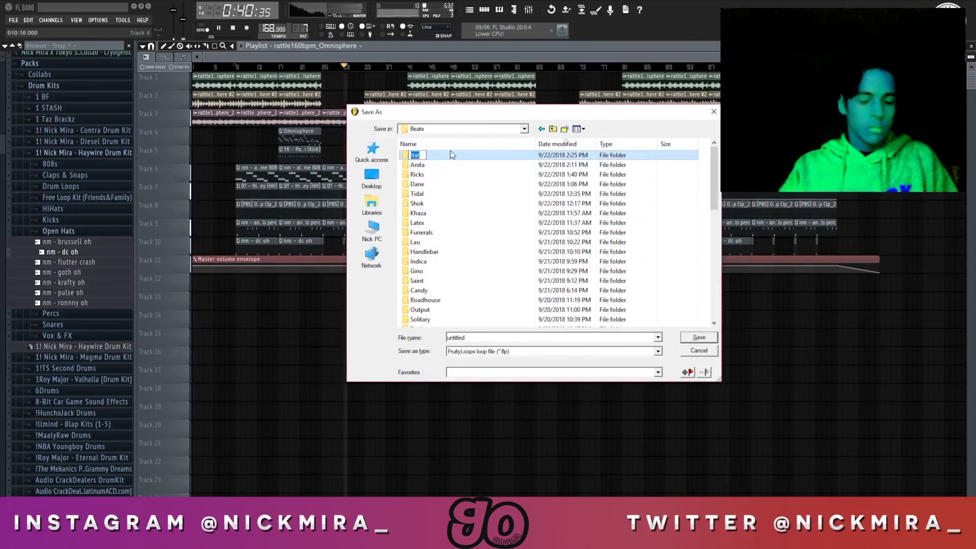
key(Return)
key(Return)
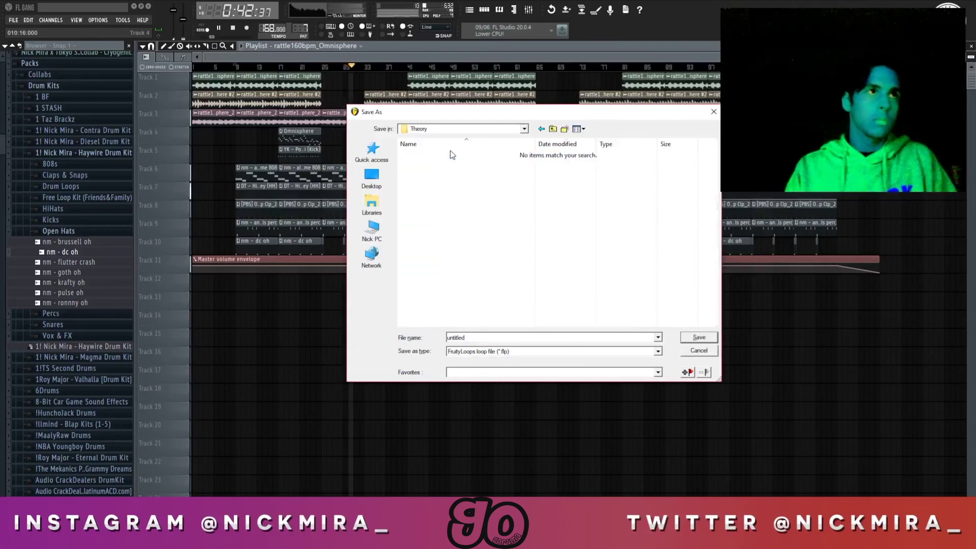
Save the project in the Theory folder as NM x DT - Theory 168BPM
text(NM x DT -)
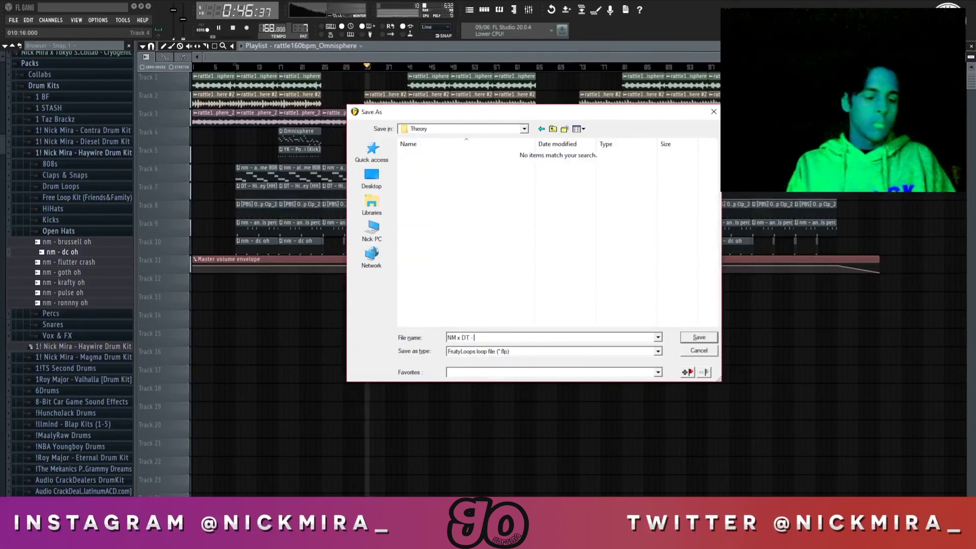
text( Theory 1)
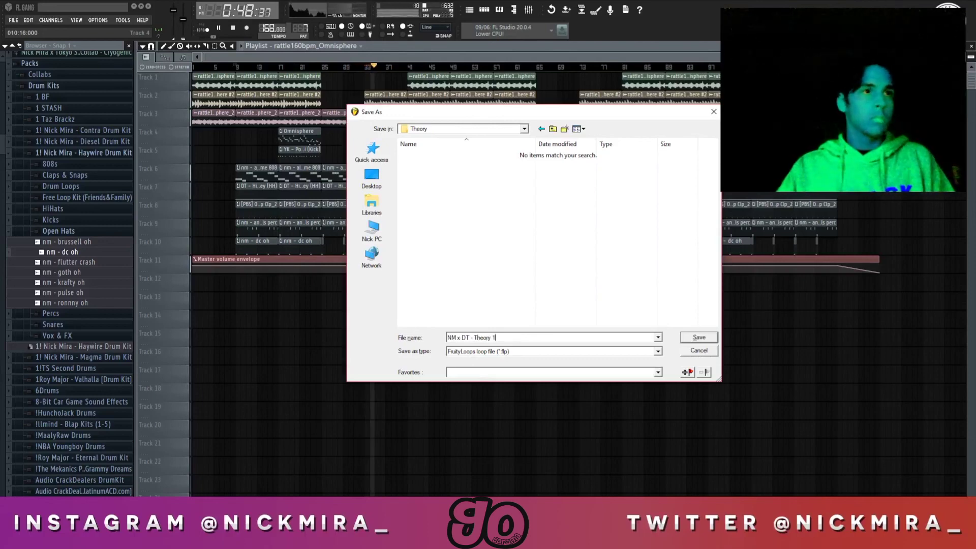
text(68BPM)
key(Return)
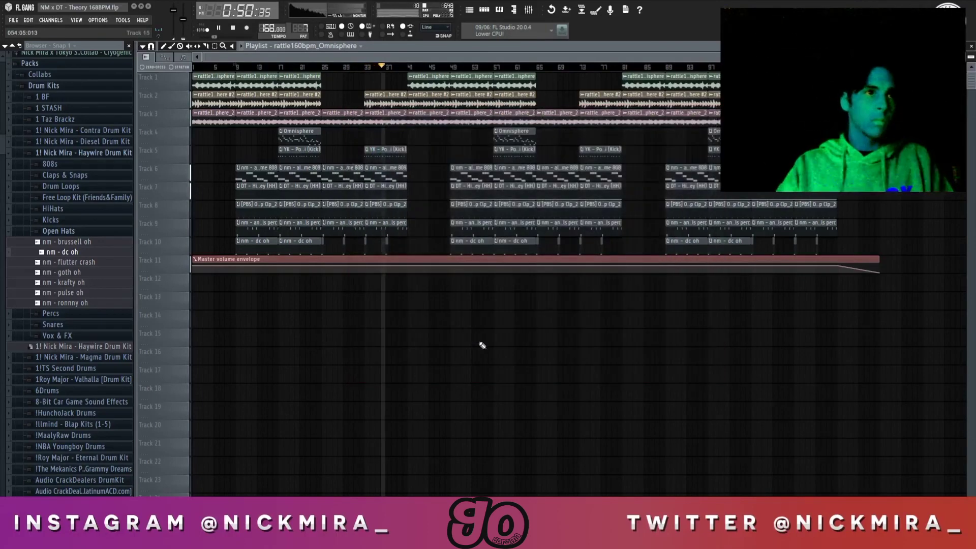
Render the full song to WAV and MP3 in the Theory folder under the project's name
key(ctrl+r)
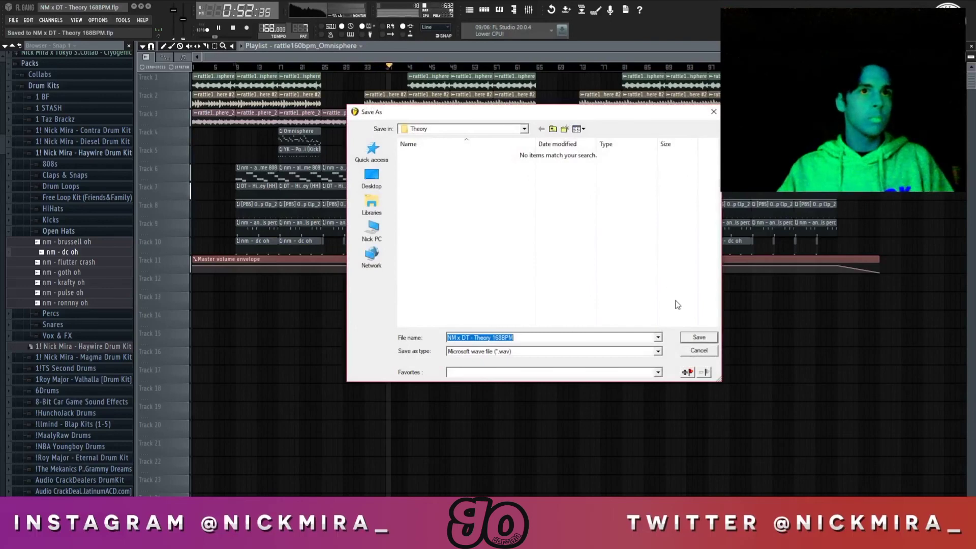
click(681, 338)
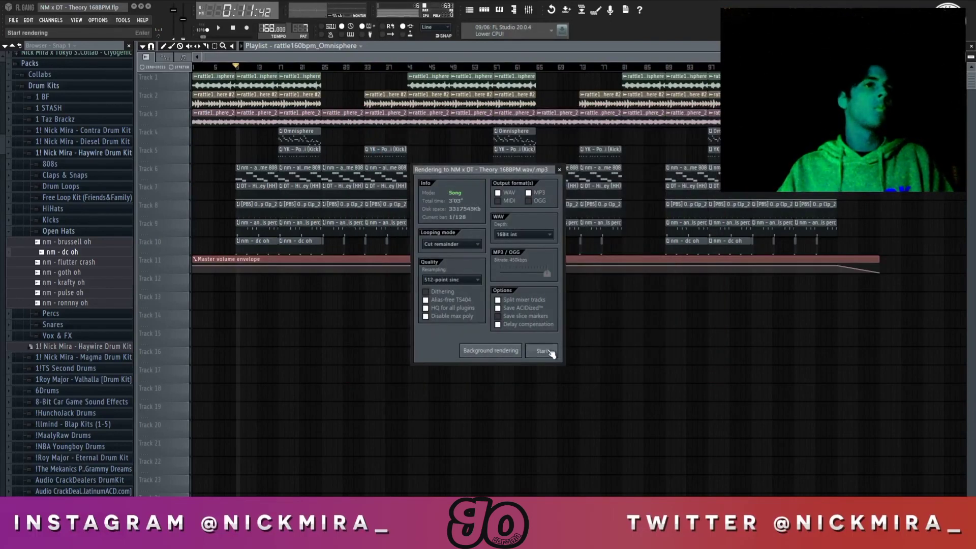
click(543, 351)
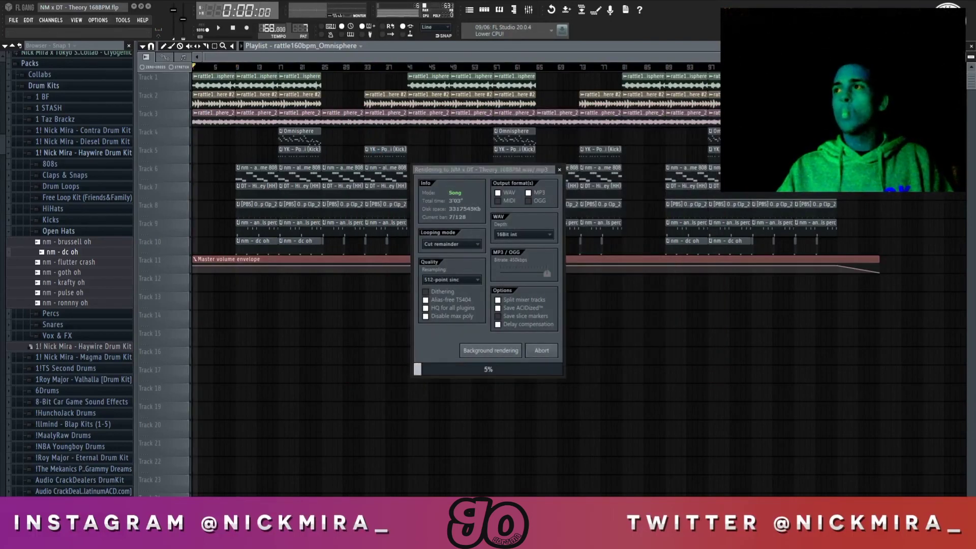